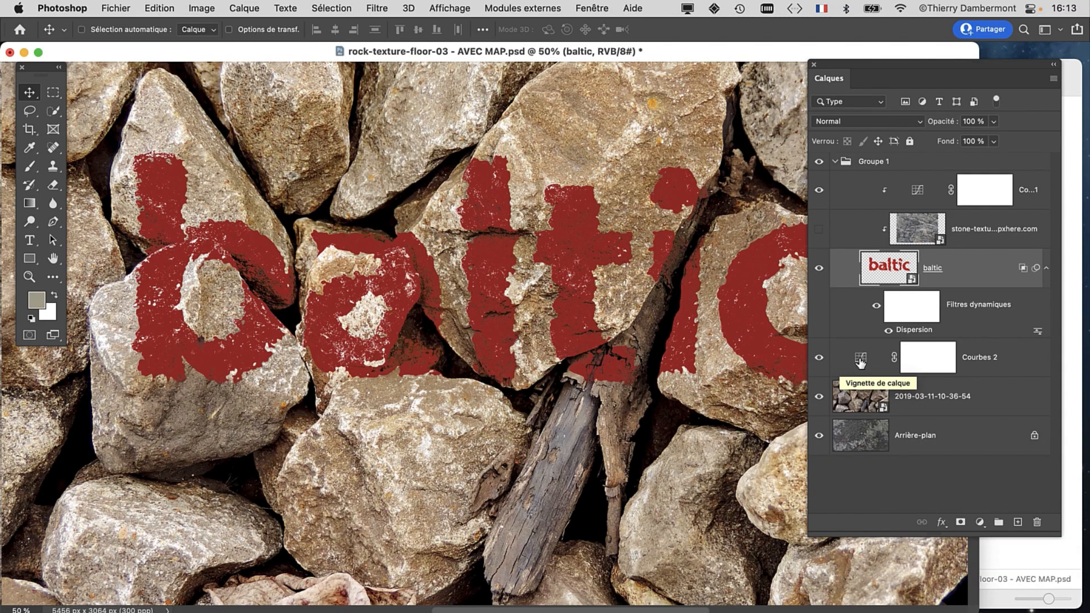
Switch the document to full-screen view and open the curve settings of the Courbes 2 adjustment layer
key(f)
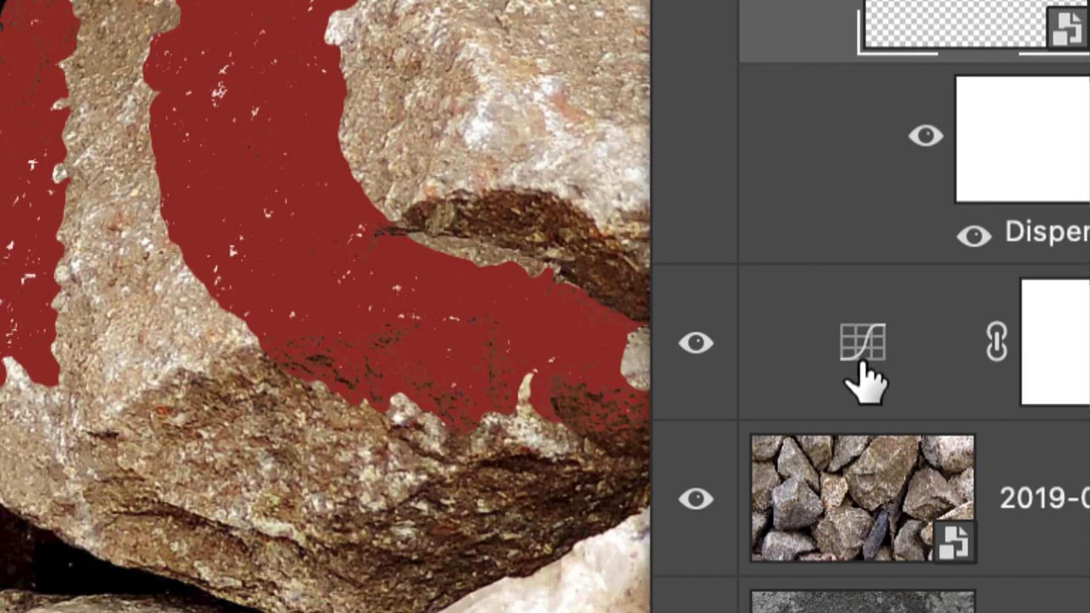
click(862, 382)
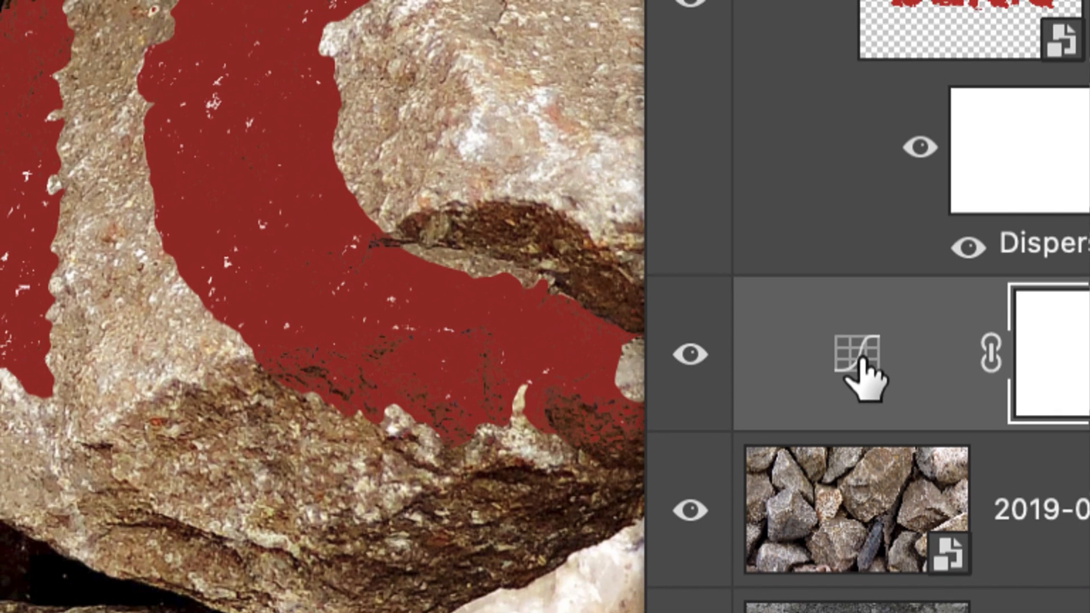
double_click(857, 340)
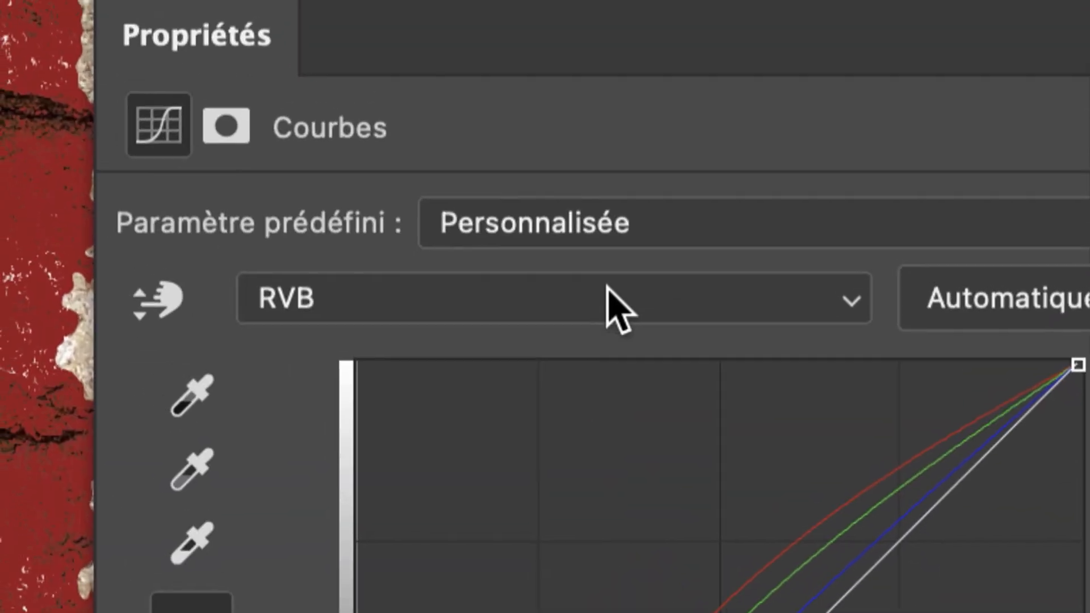
Go through the Rouge and Vert channels of Courbes 2, then raise the Bleu curve at input 103 to output 145
click(557, 26)
click(607, 301)
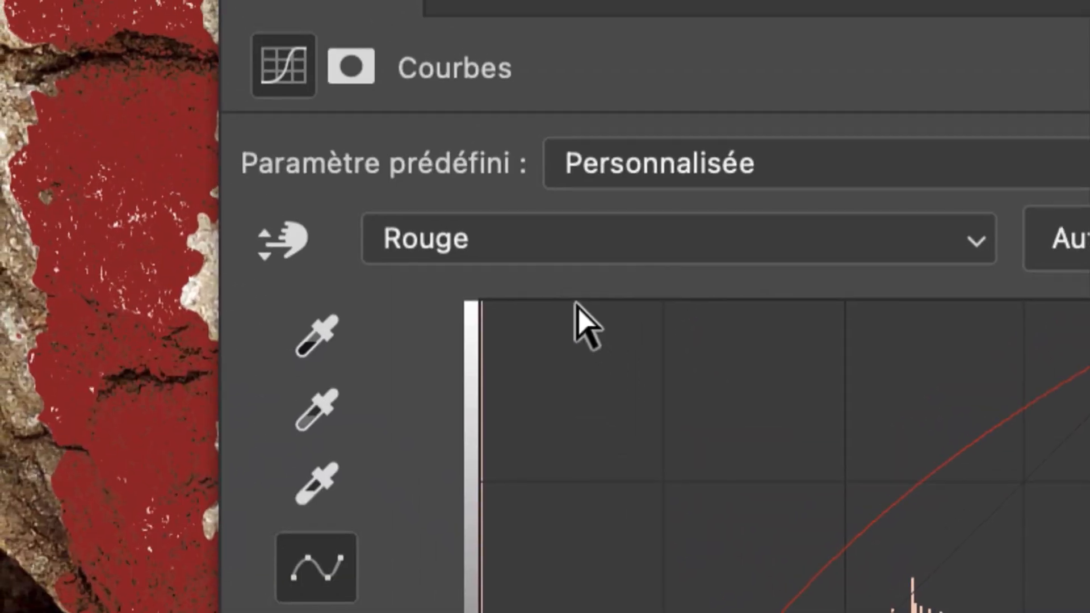
click(444, 257)
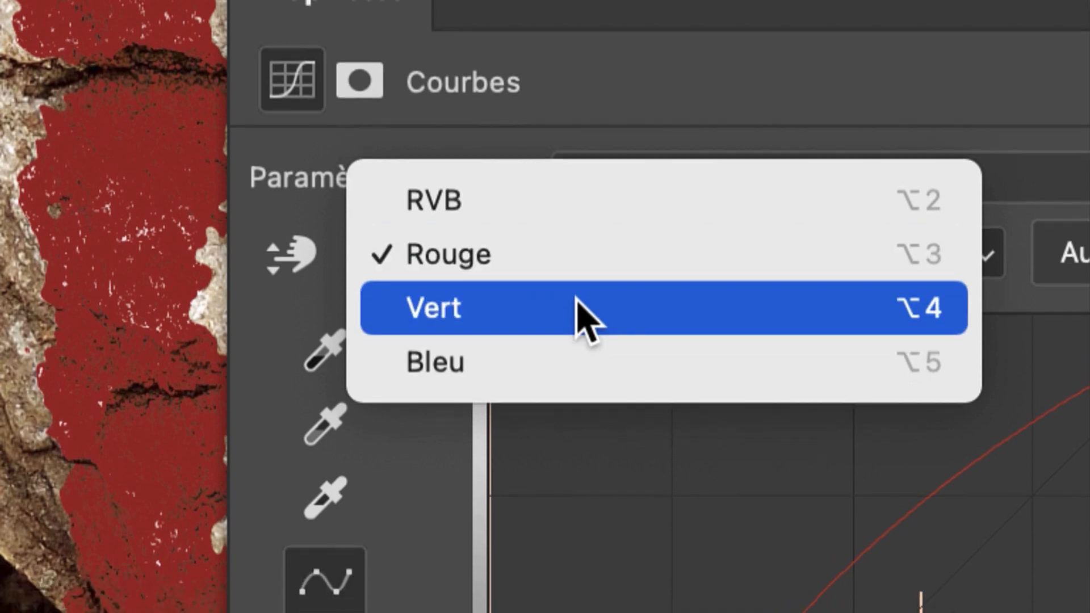
click(578, 346)
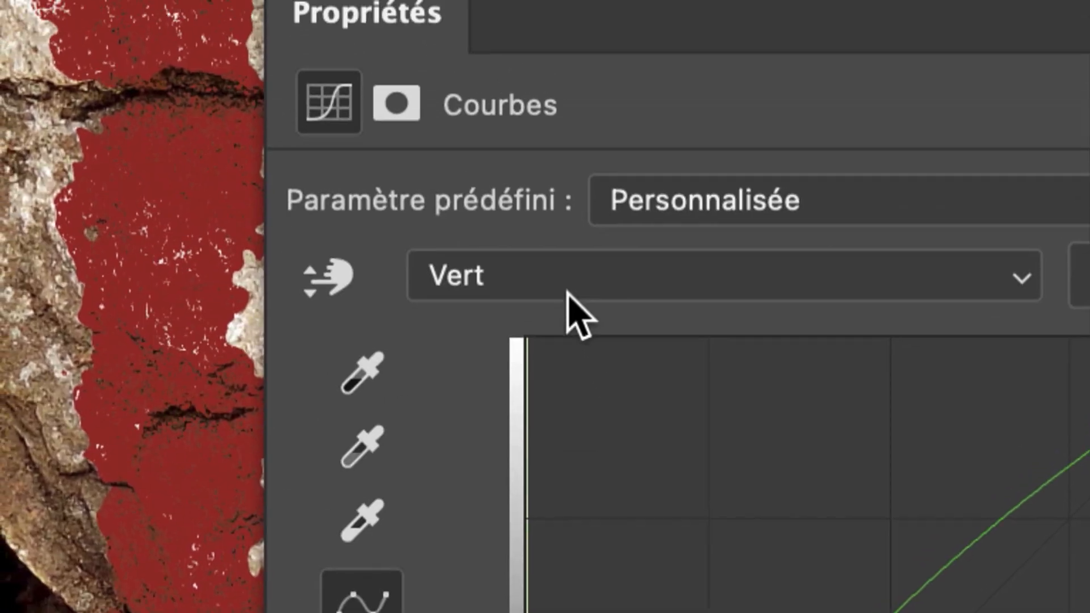
click(568, 286)
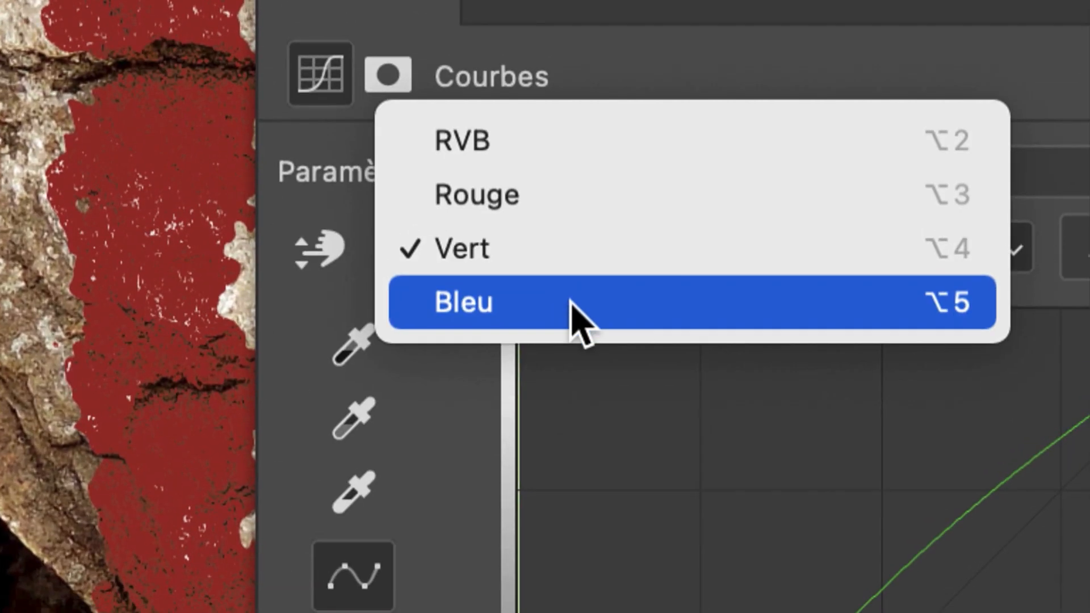
click(592, 327)
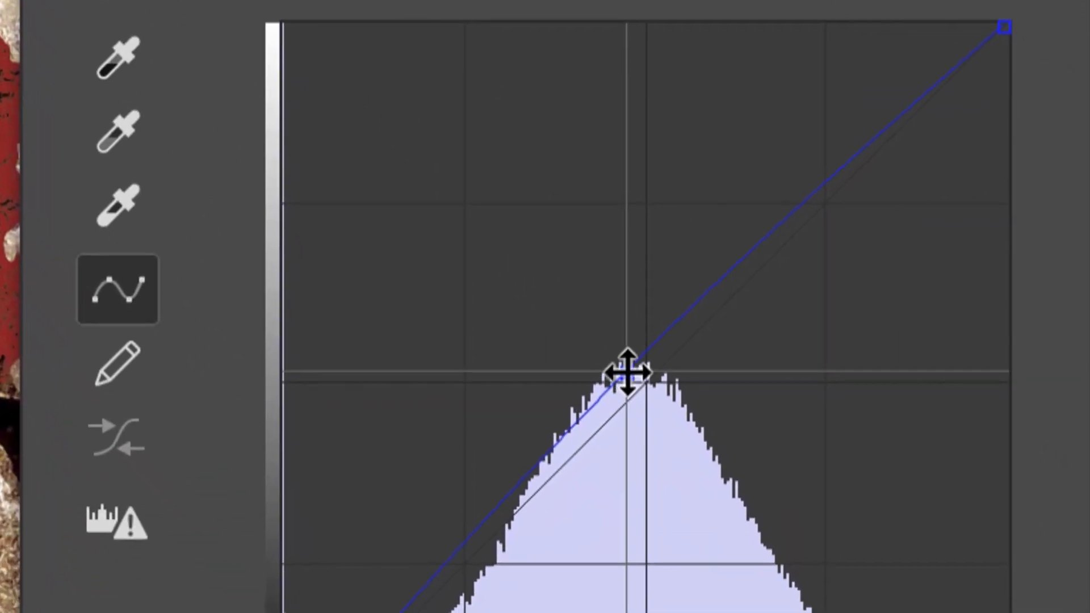
mouse_move(629, 372)
mouse_down()
mouse_move(636, 385)
mouse_move(617, 367)
mouse_up()
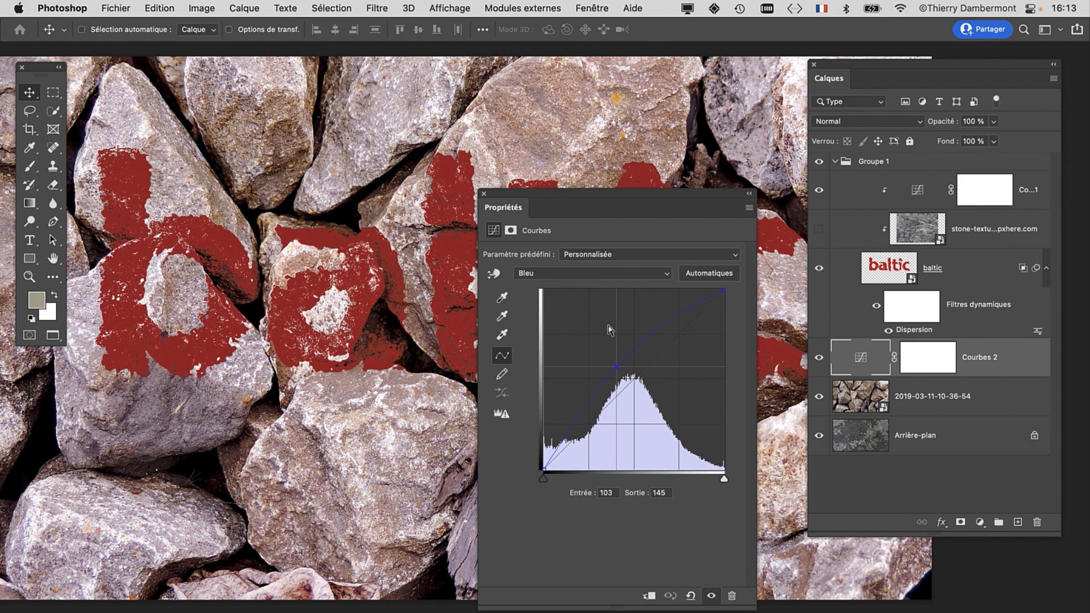
Raise the Vert curve at input 111 to output 180 and the Rouge curve at input 98 to output 169
click(578, 275)
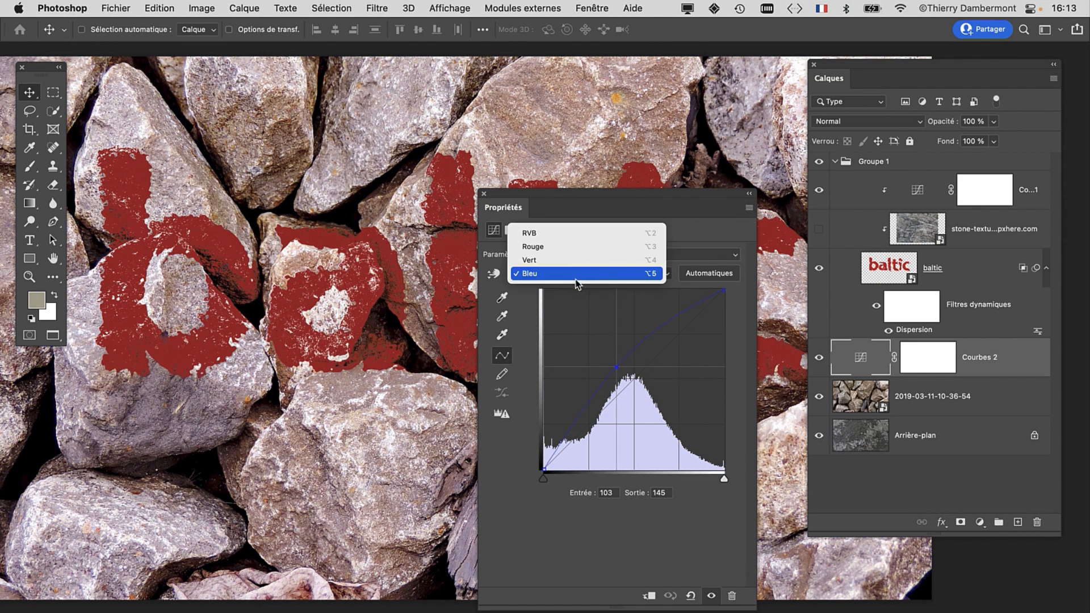
click(578, 265)
drag(620, 374, 622, 342)
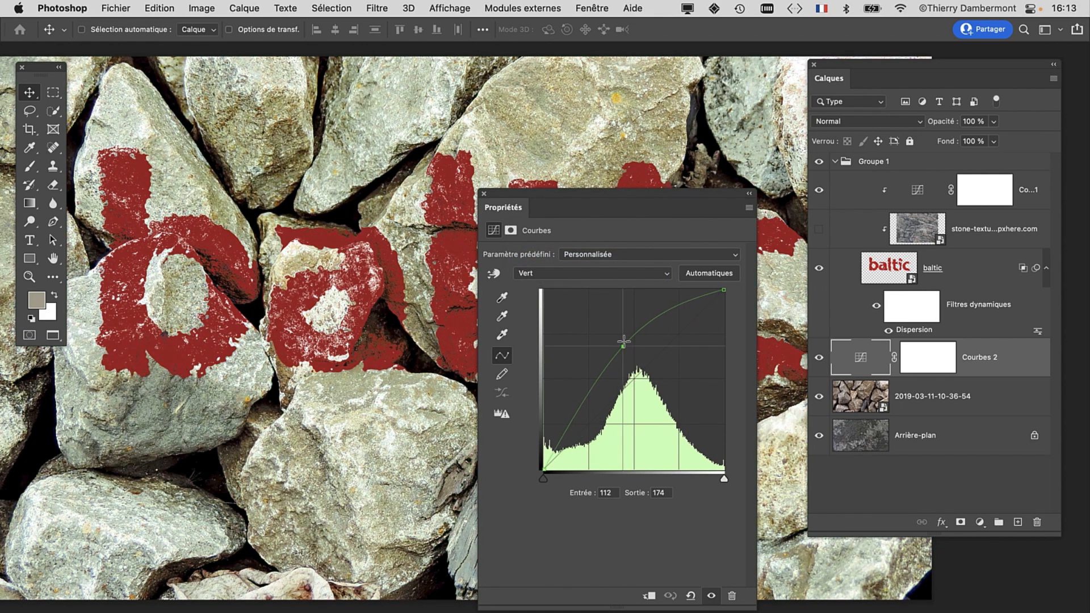
click(560, 275)
click(559, 260)
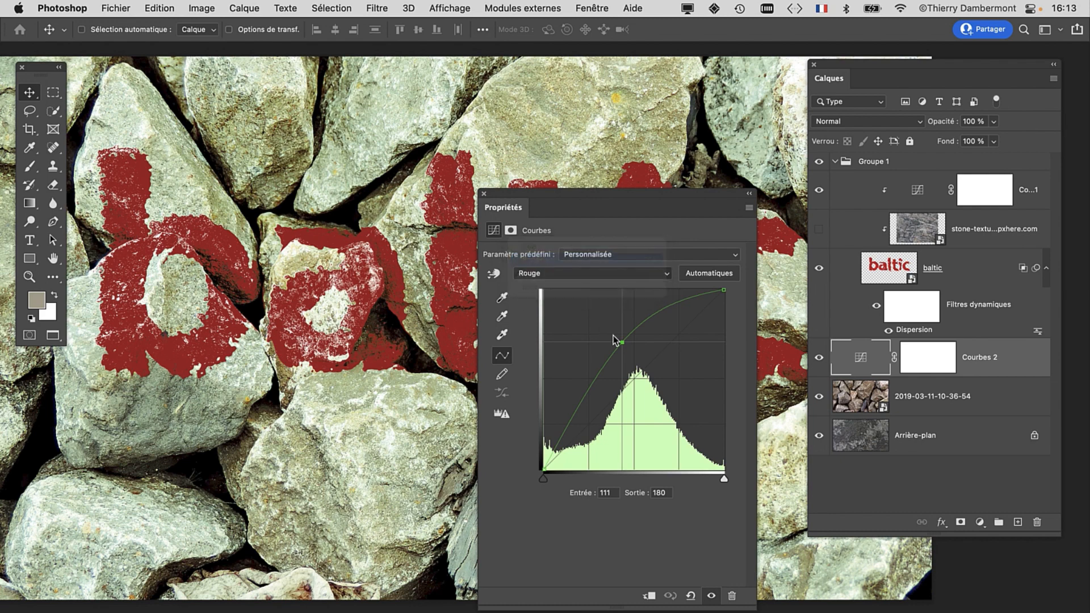
drag(615, 356, 613, 351)
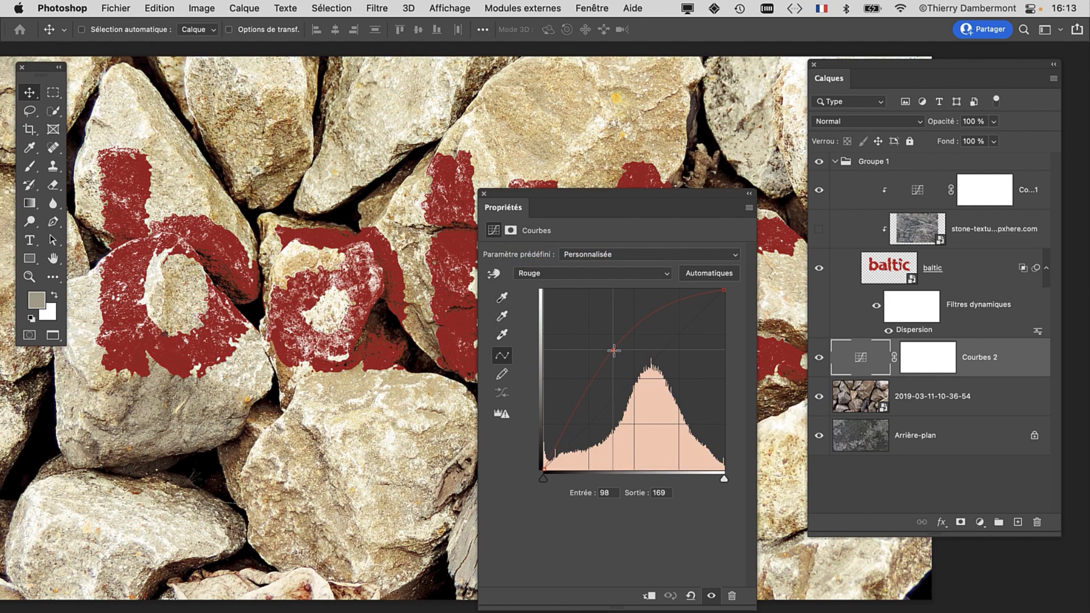
Neutralise the photo's colour cast with the Courbes 2 grey-point eyedropper, sampling several stones and ending on the stone above the letters a and l
drag(573, 195, 706, 66)
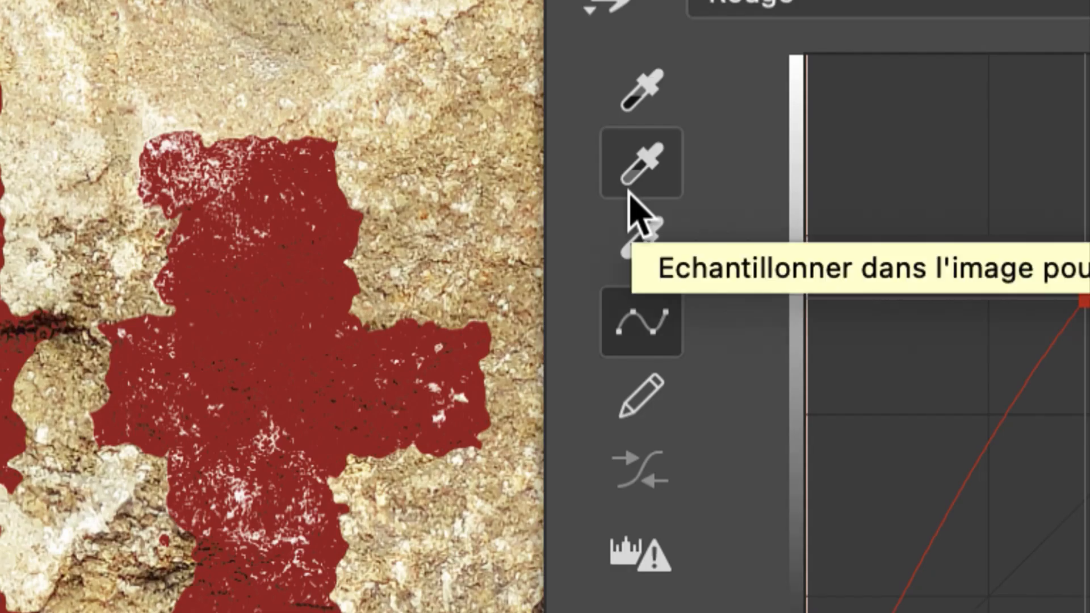
click(631, 193)
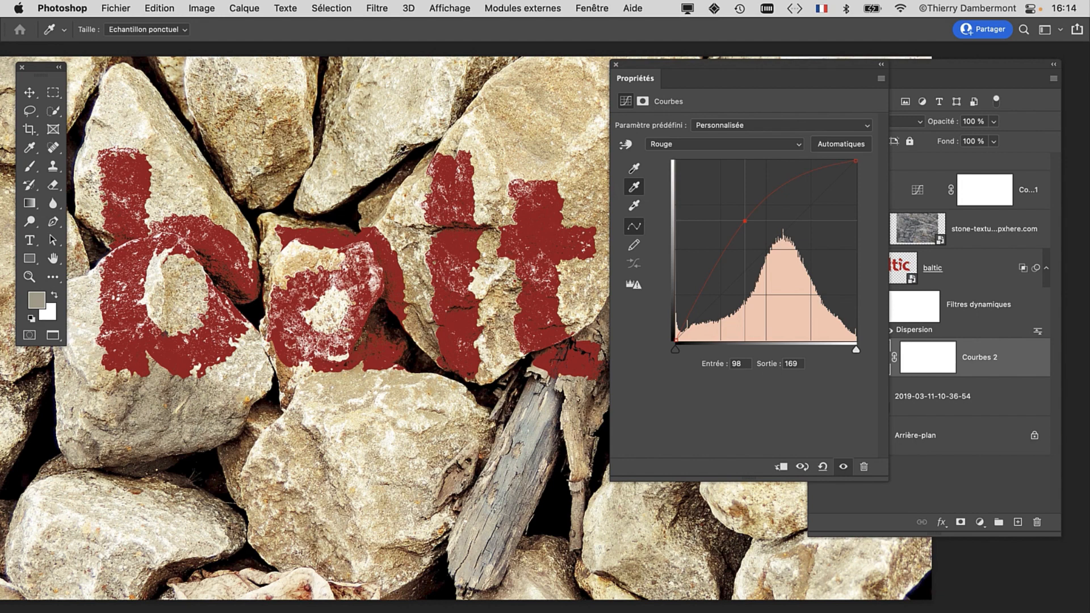
click(347, 141)
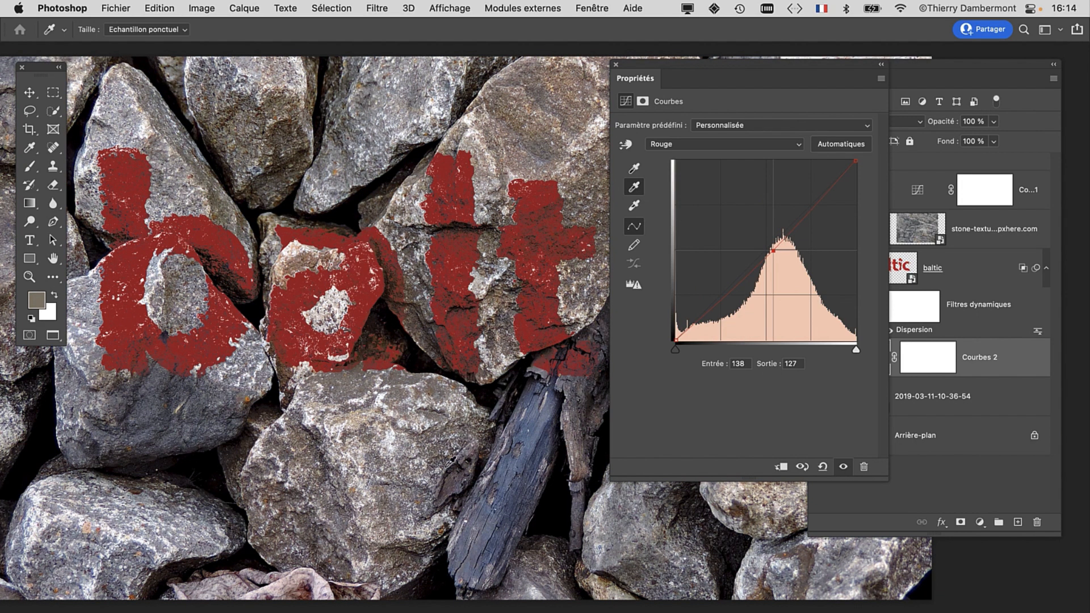
click(393, 472)
click(210, 429)
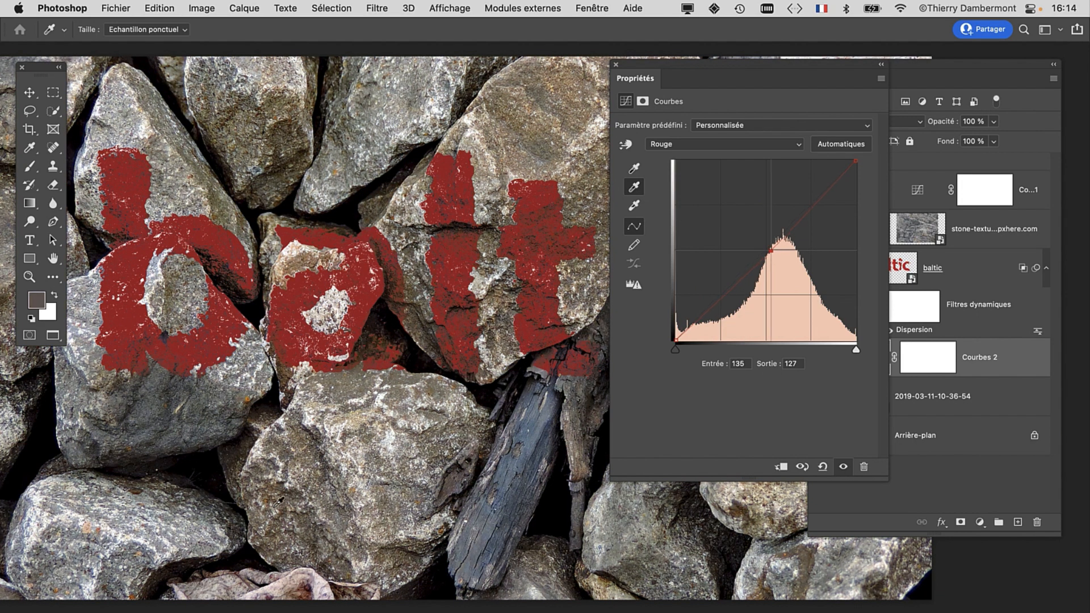
click(280, 501)
click(159, 539)
click(107, 417)
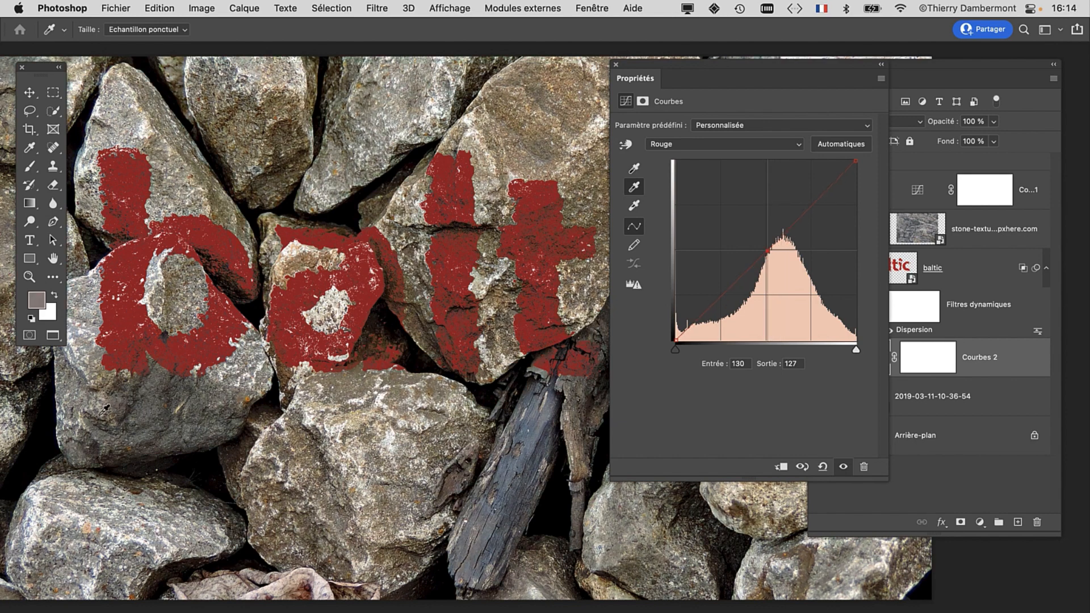
click(277, 112)
click(382, 90)
click(525, 109)
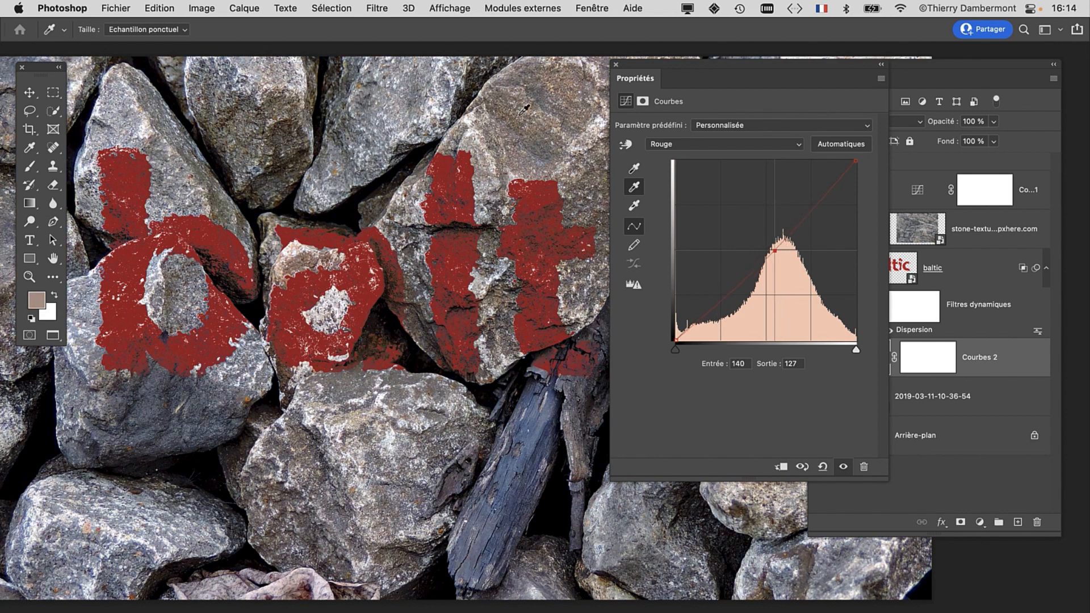
click(424, 91)
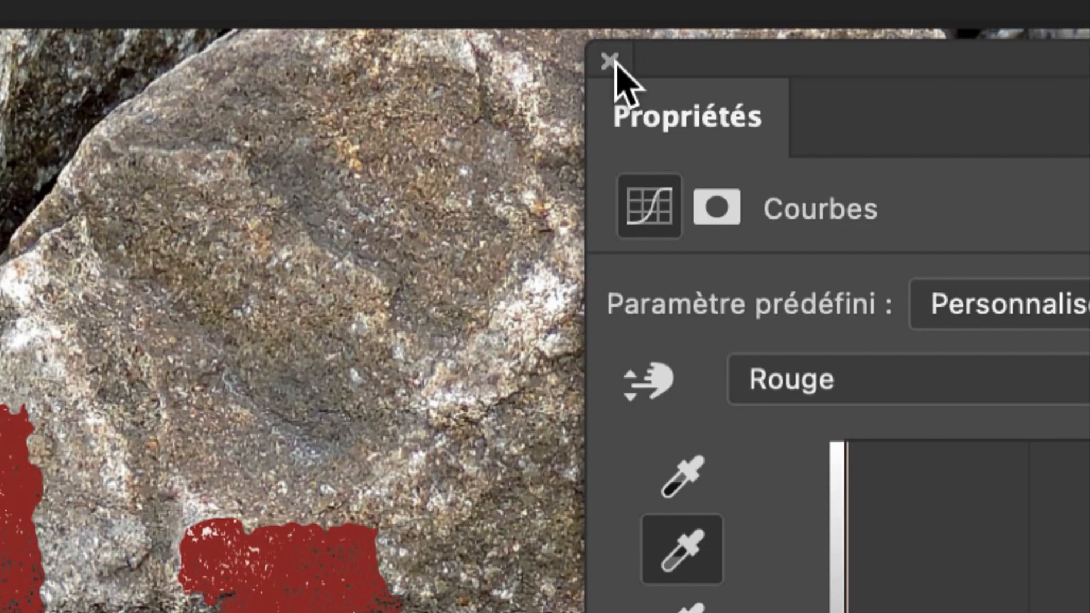
click(612, 61)
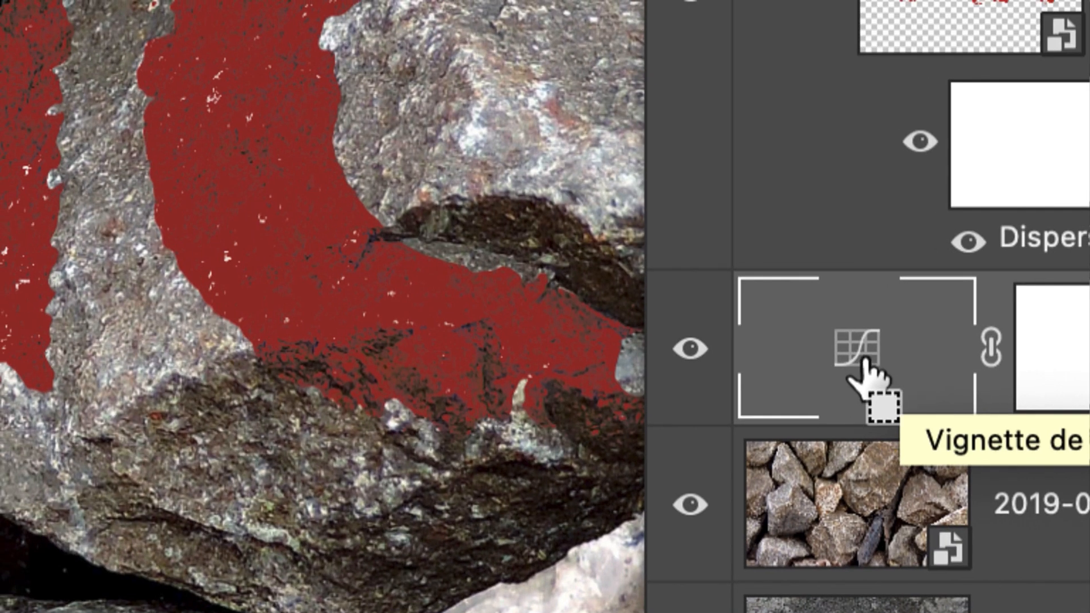
Examine the red baltic lettering on the colour-corrected stones, both as a whole and close up around the letter a
key(super+minus)
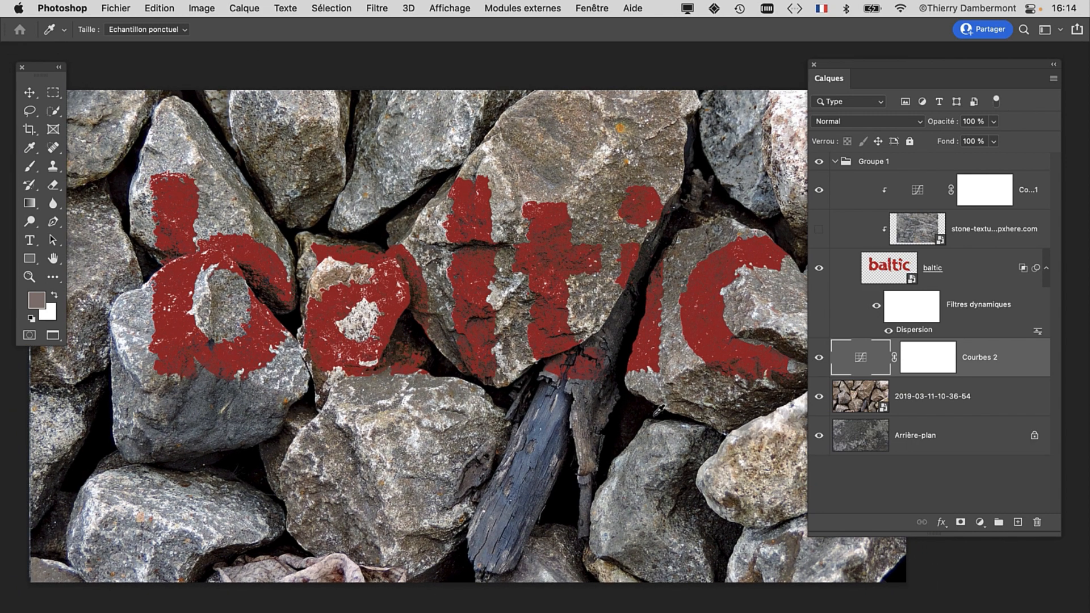
drag(540, 353, 503, 375)
mouse_move(482, 411)
mouse_down()
mouse_move(525, 412)
mouse_move(465, 410)
mouse_up()
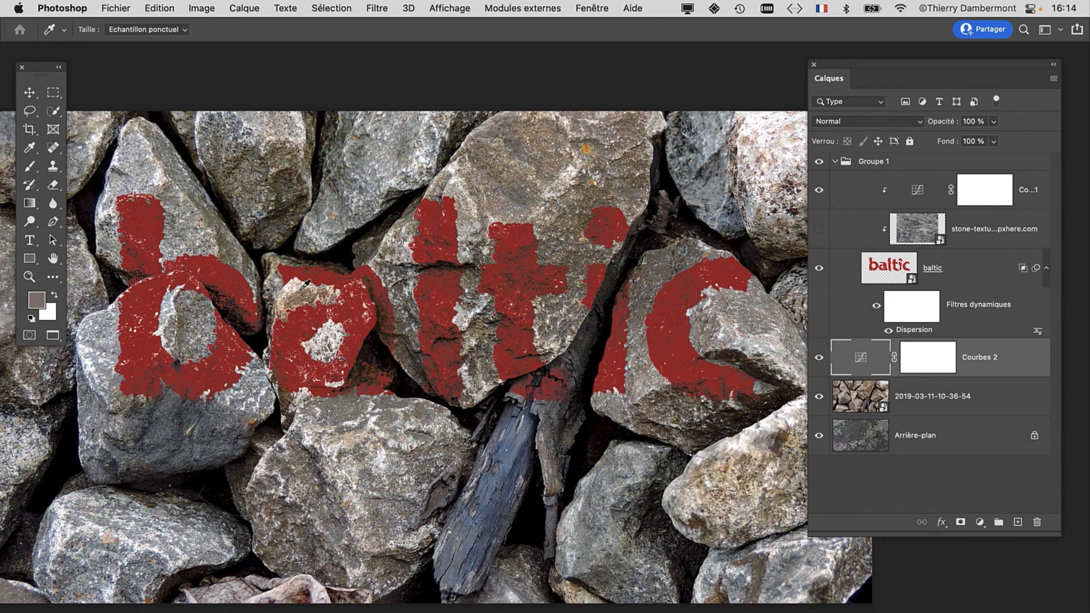
scroll(306, 285, up, 3)
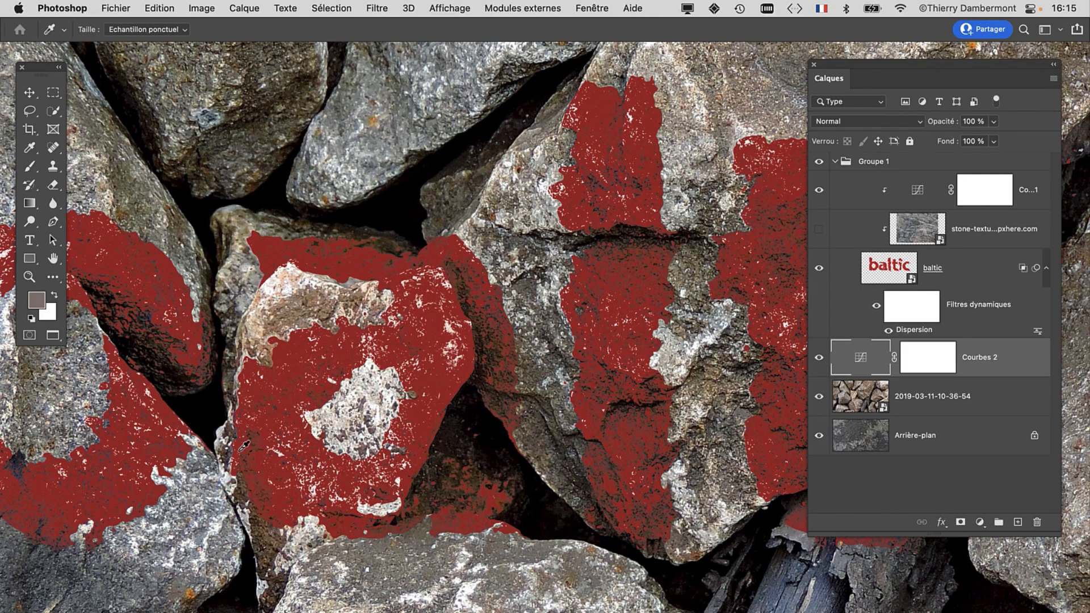
scroll(244, 446, down, 6)
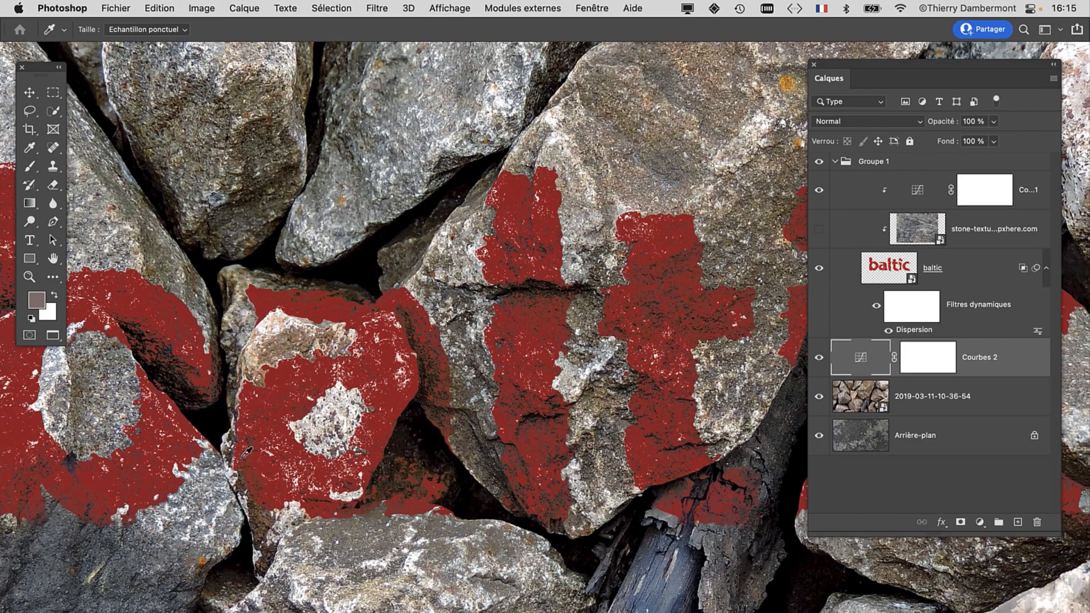
scroll(253, 450, down, 3)
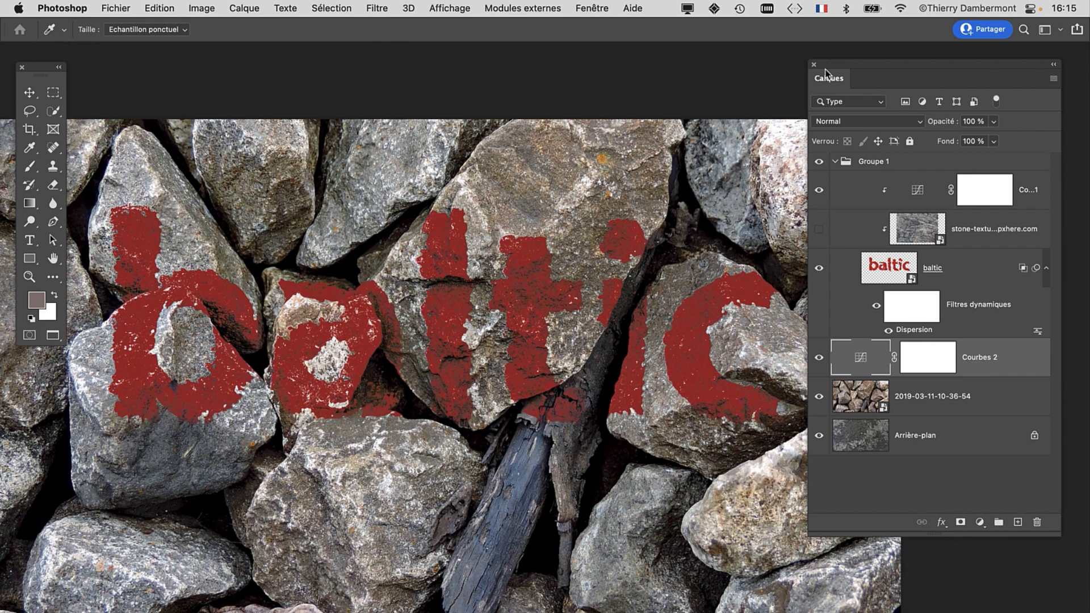
drag(826, 74, 828, 57)
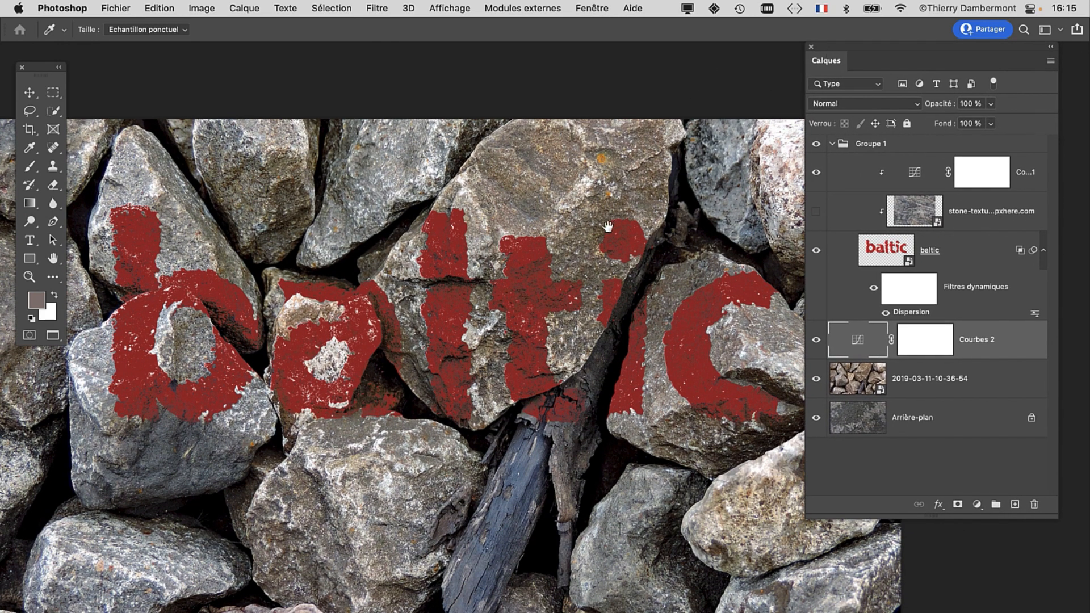
drag(608, 227, 591, 171)
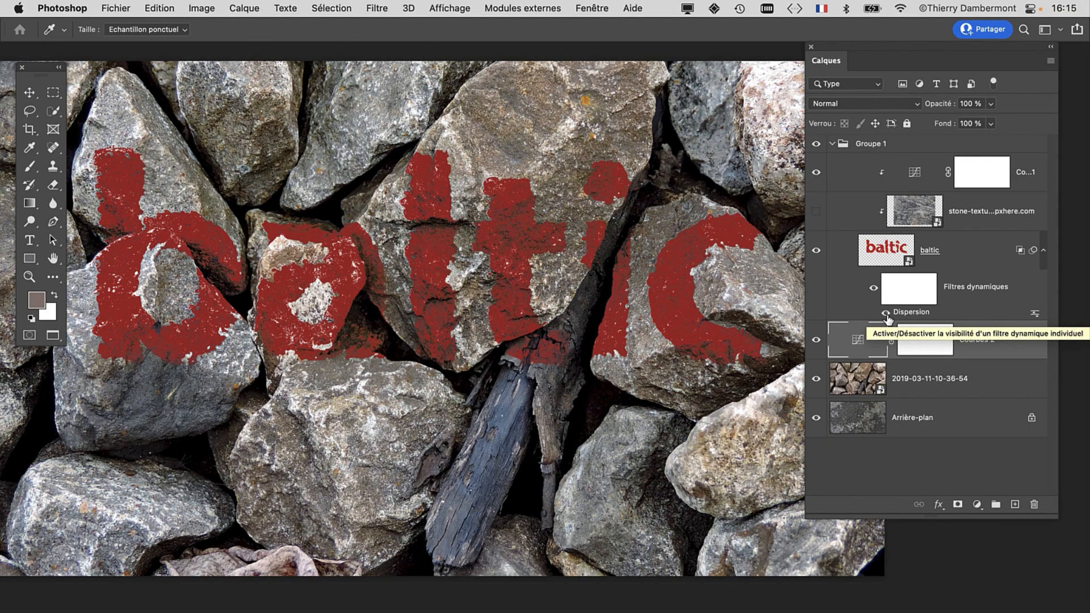
Hide and show the Dispersion smart filter on the baltic layer repeatedly to compare the lettering with and without displacement
click(886, 313)
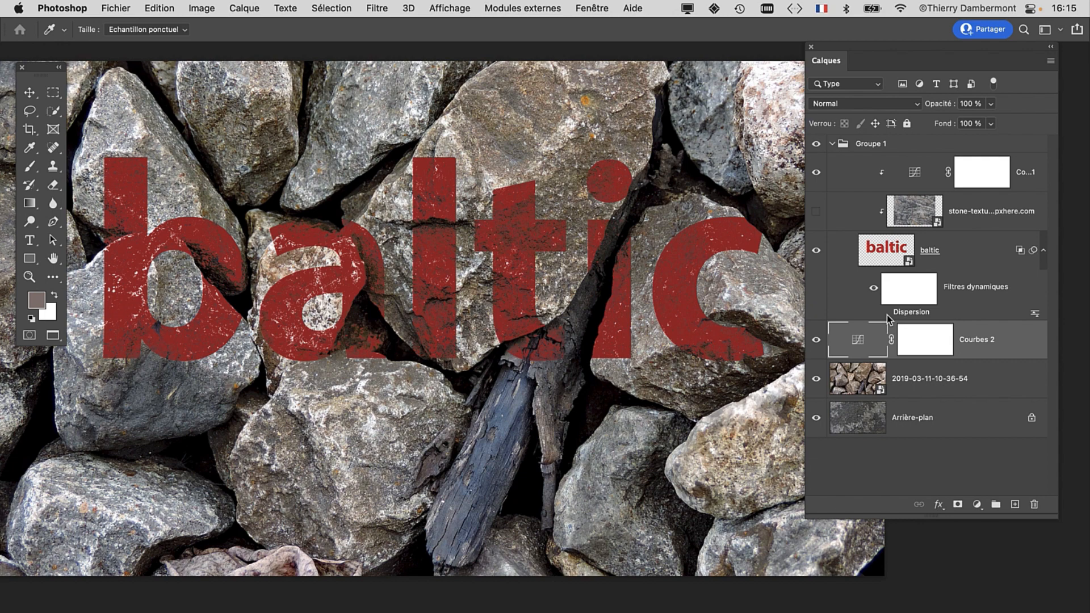
click(886, 313)
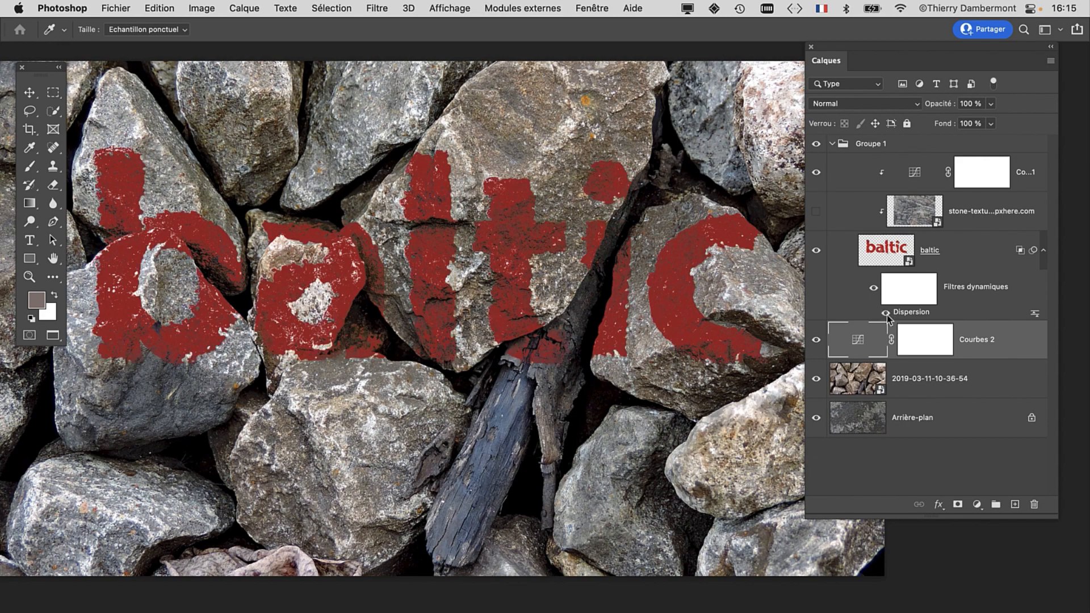
click(886, 313)
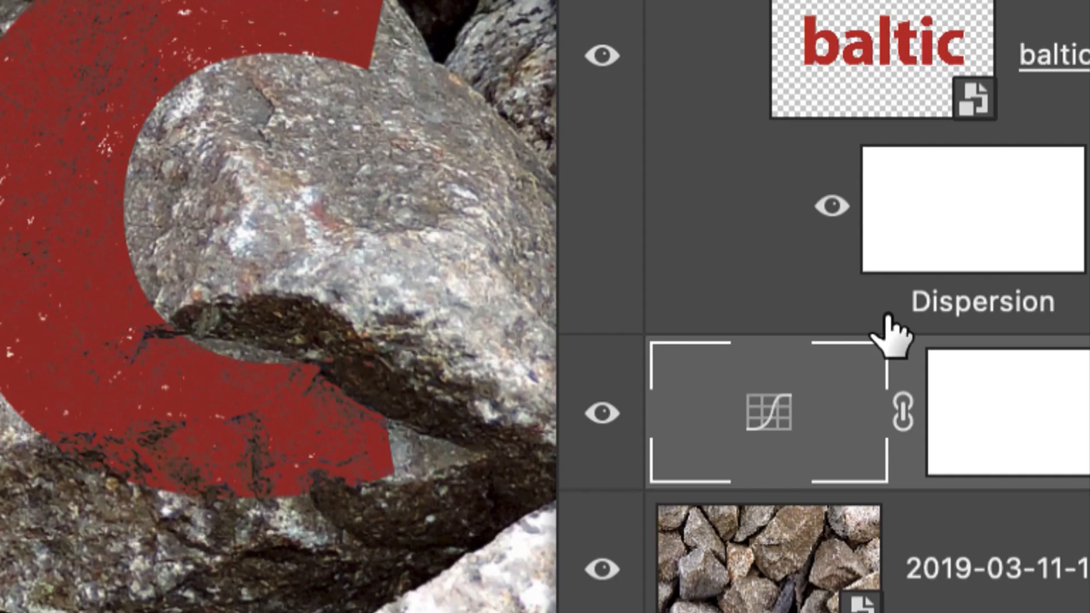
click(882, 309)
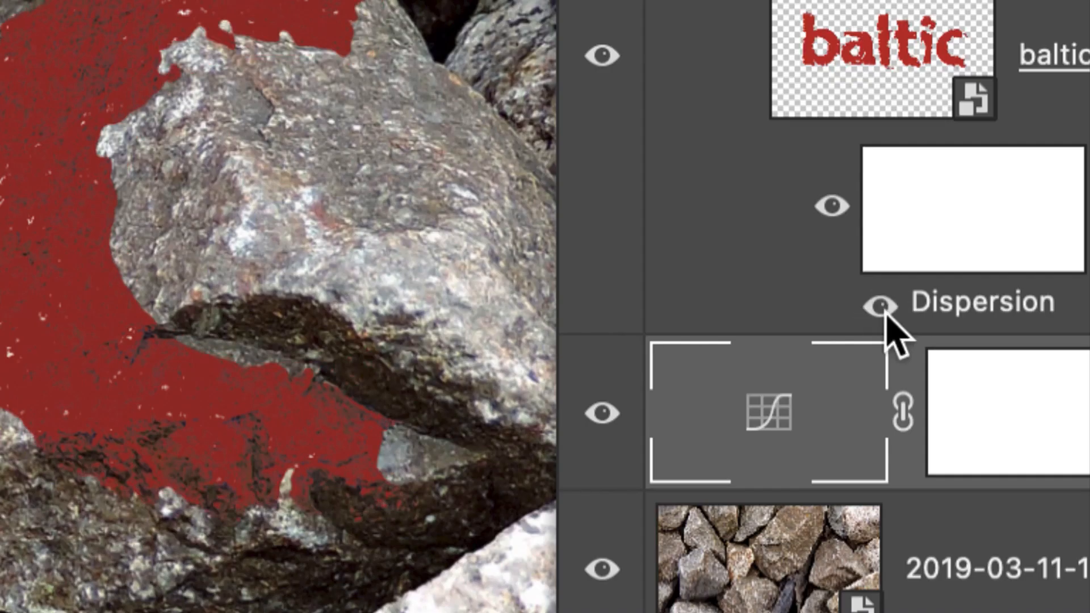
click(881, 307)
click(883, 309)
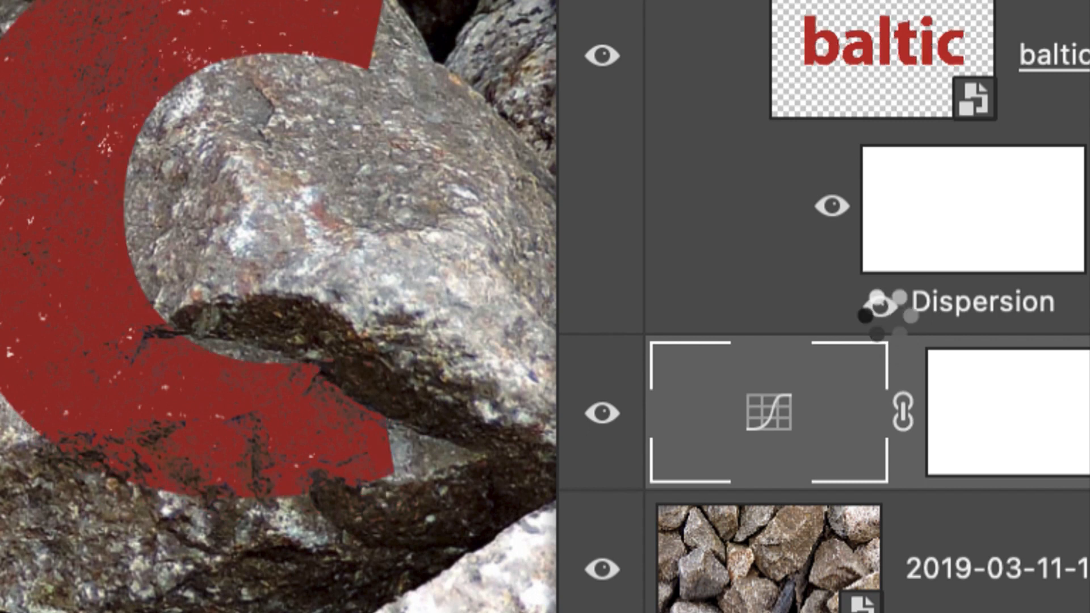
click(882, 308)
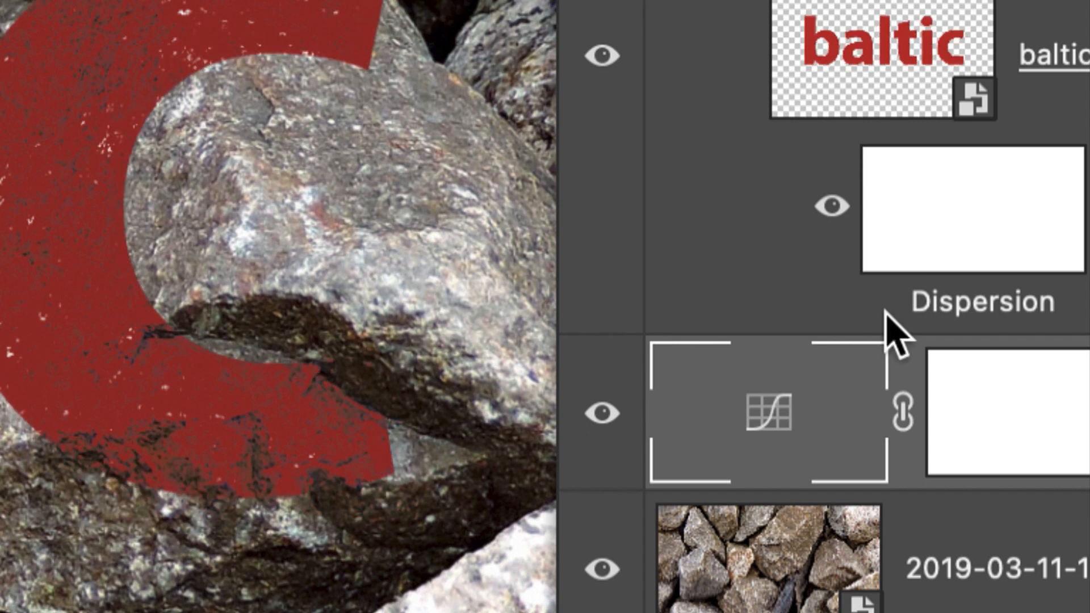
click(882, 307)
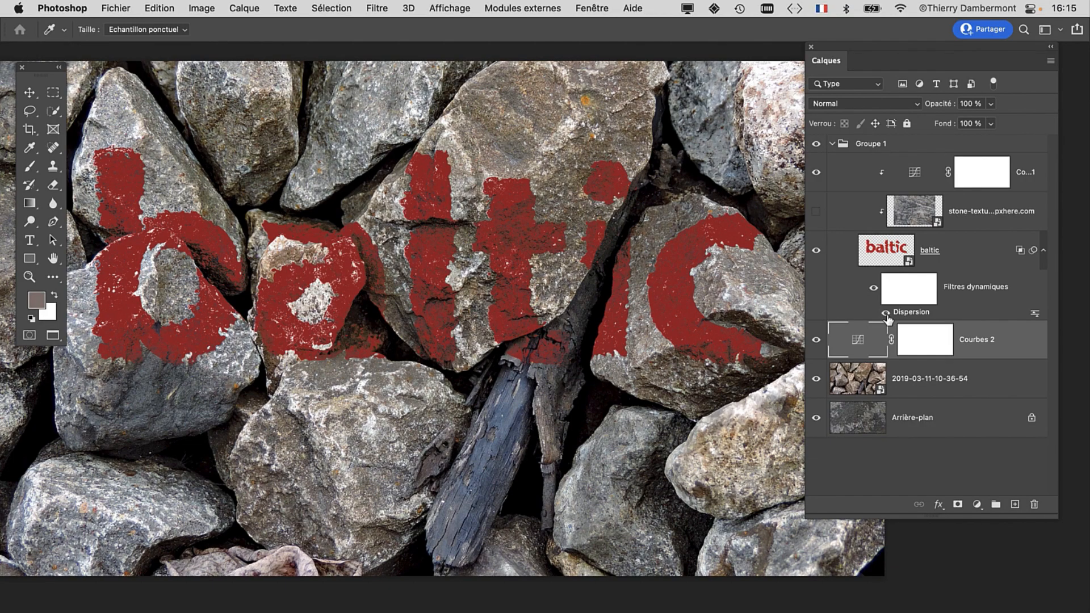
Compare the baltic lettering once more with the Dispersion smart filter switched off and on
click(886, 312)
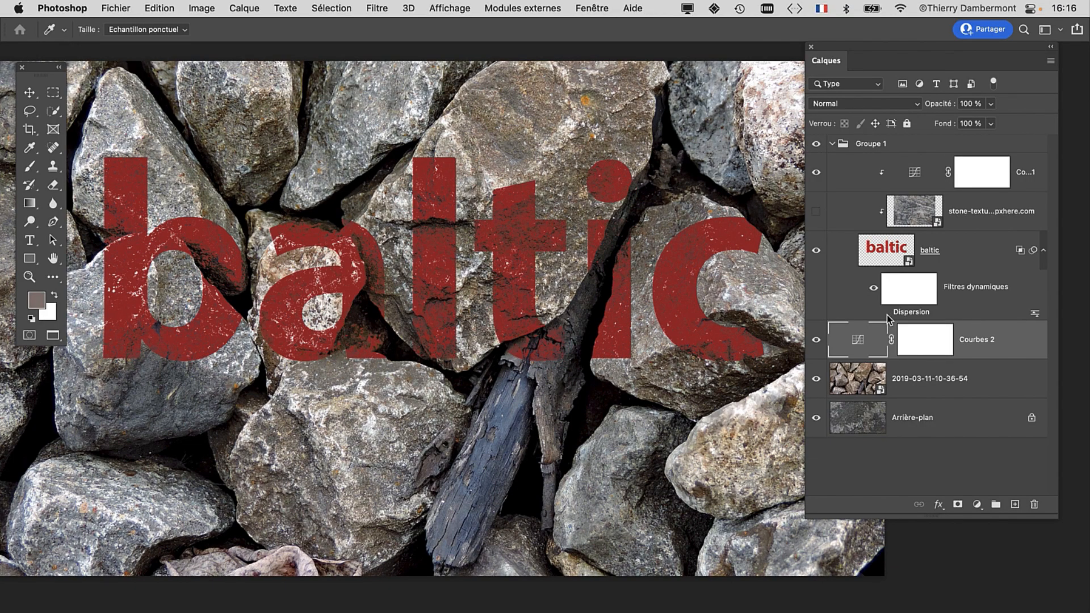
click(886, 314)
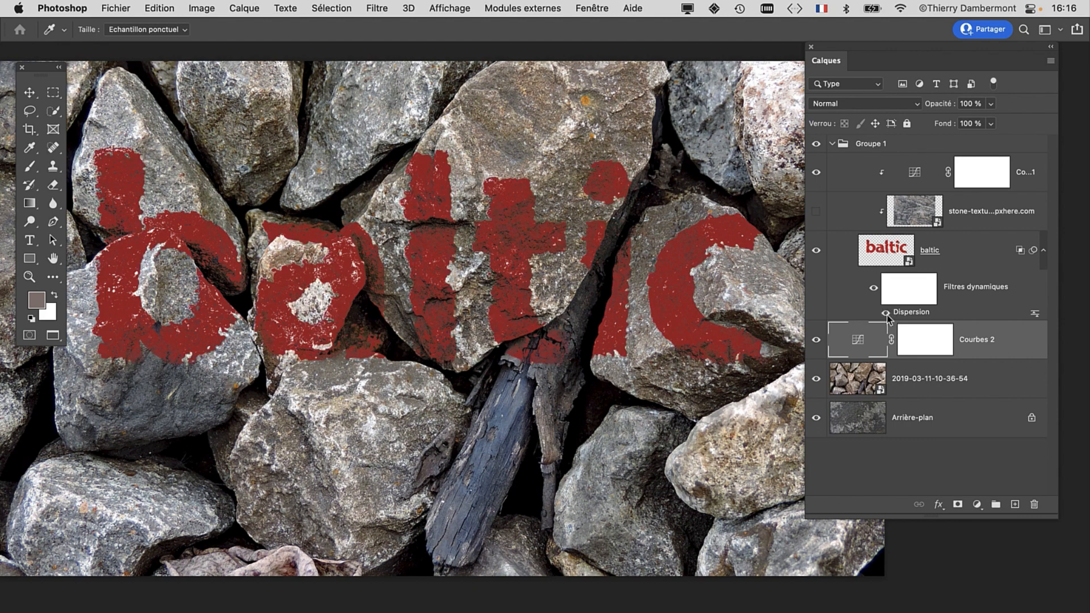
click(886, 312)
click(886, 313)
Select the baltic layer and open its Dispersion smart filter settings, keeping the lettering clear of the floating windows
click(878, 253)
drag(841, 47, 809, 73)
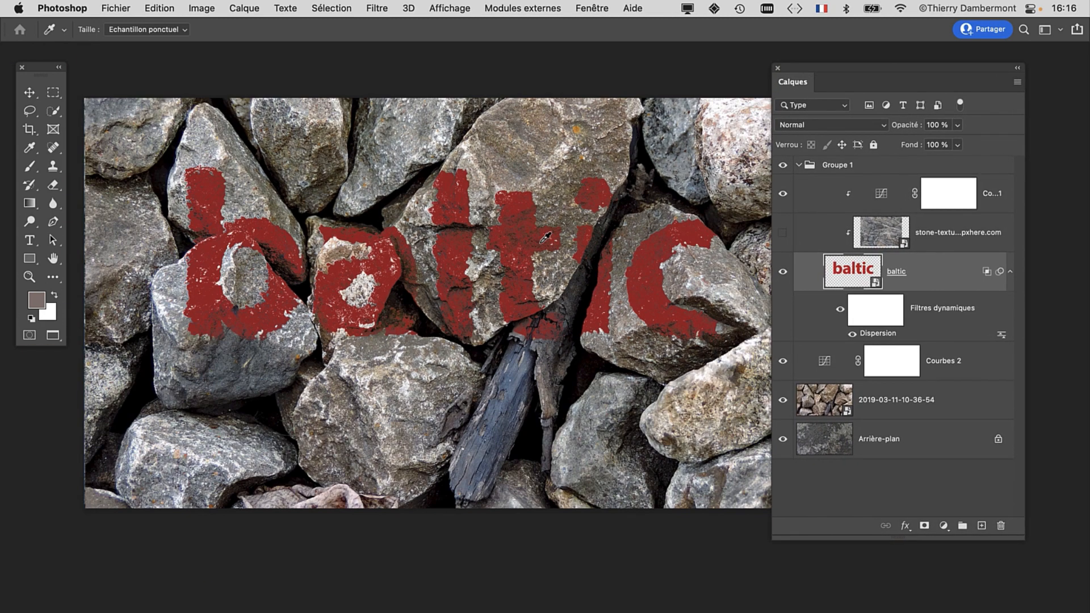
key(super+0)
drag(429, 264, 378, 239)
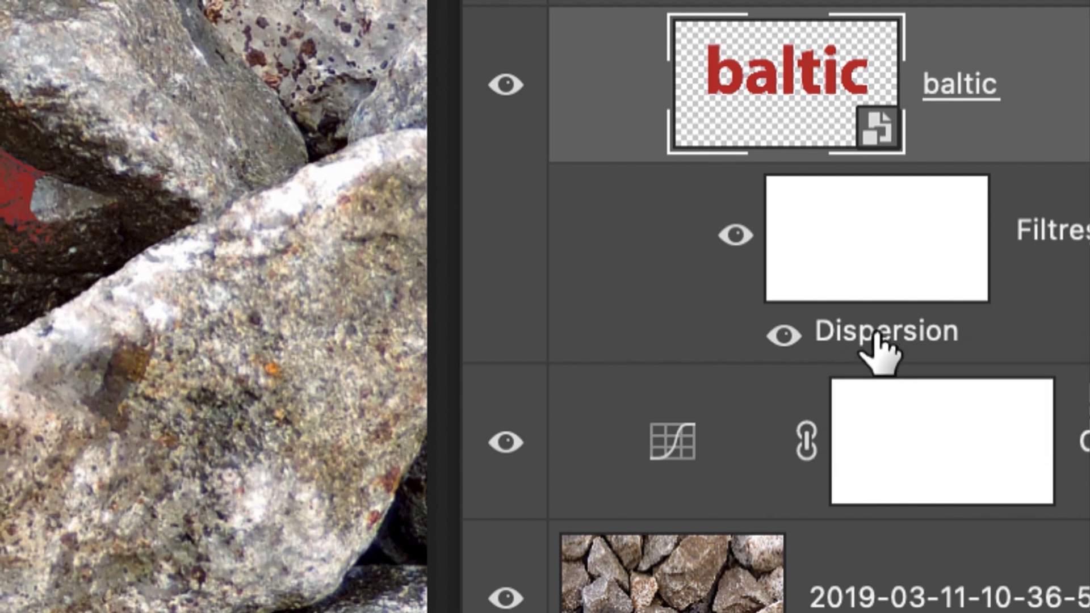
double_click(874, 338)
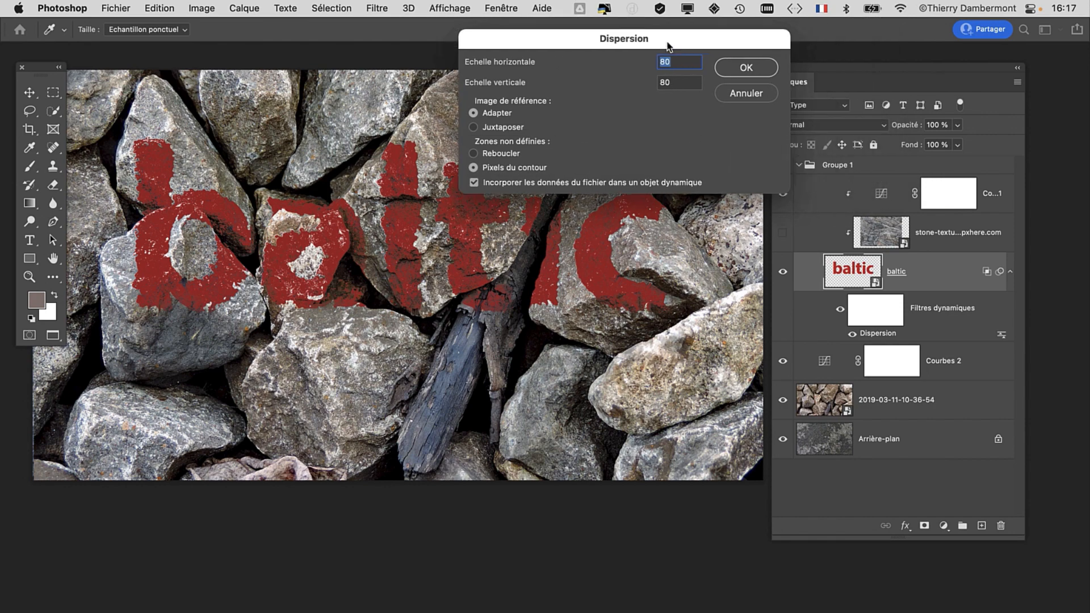
drag(667, 47, 568, 116)
key(alt)
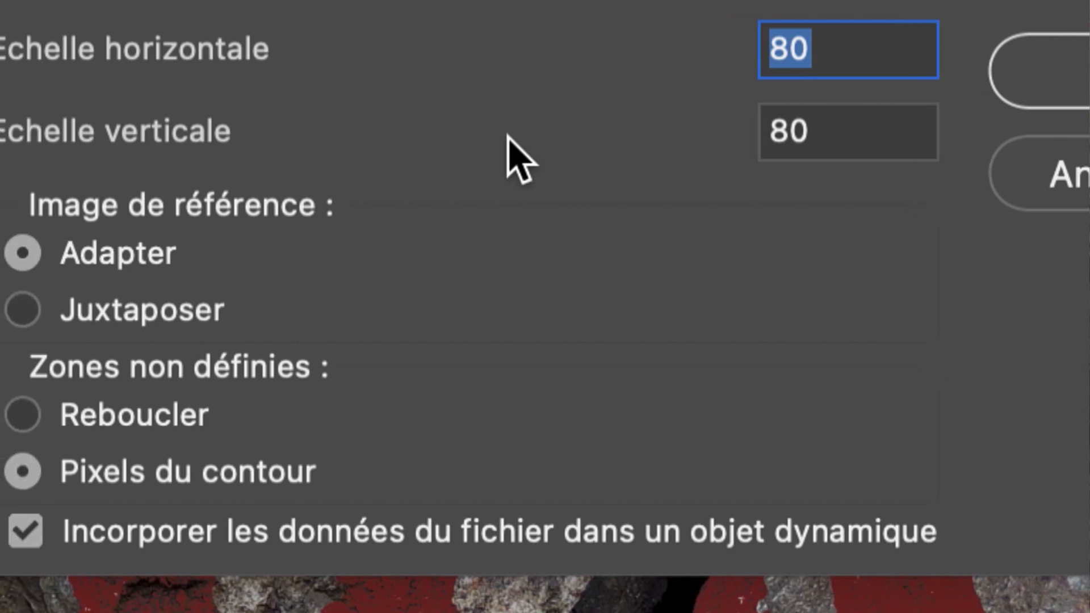
Try a horizontal and vertical scale of 40 in the Dispersion filter, backing out at the choice of displacement file
text(40)
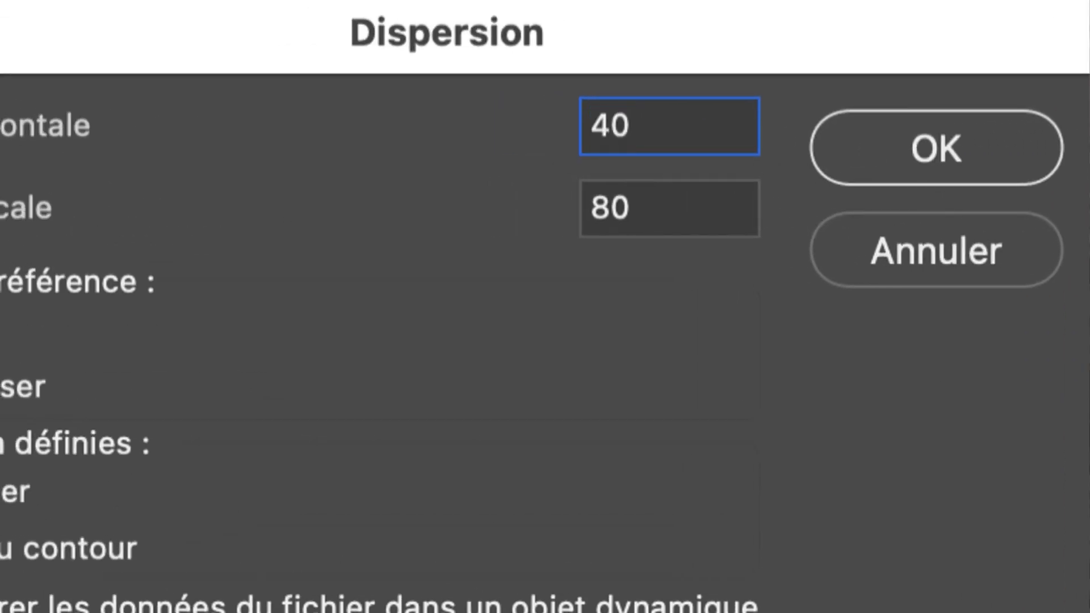
key(Tab)
text(40)
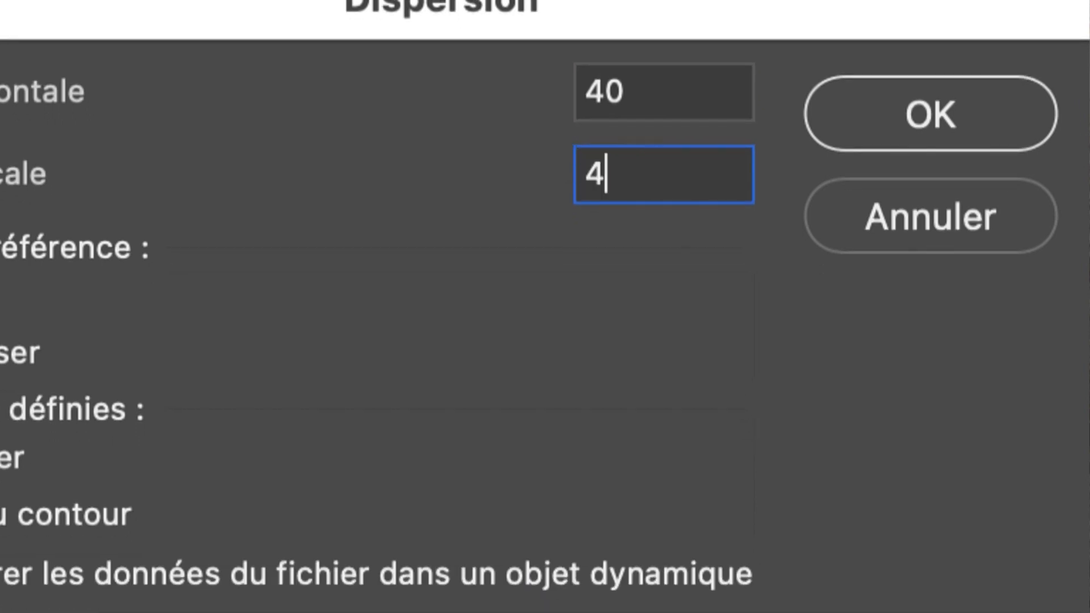
key(Tab)
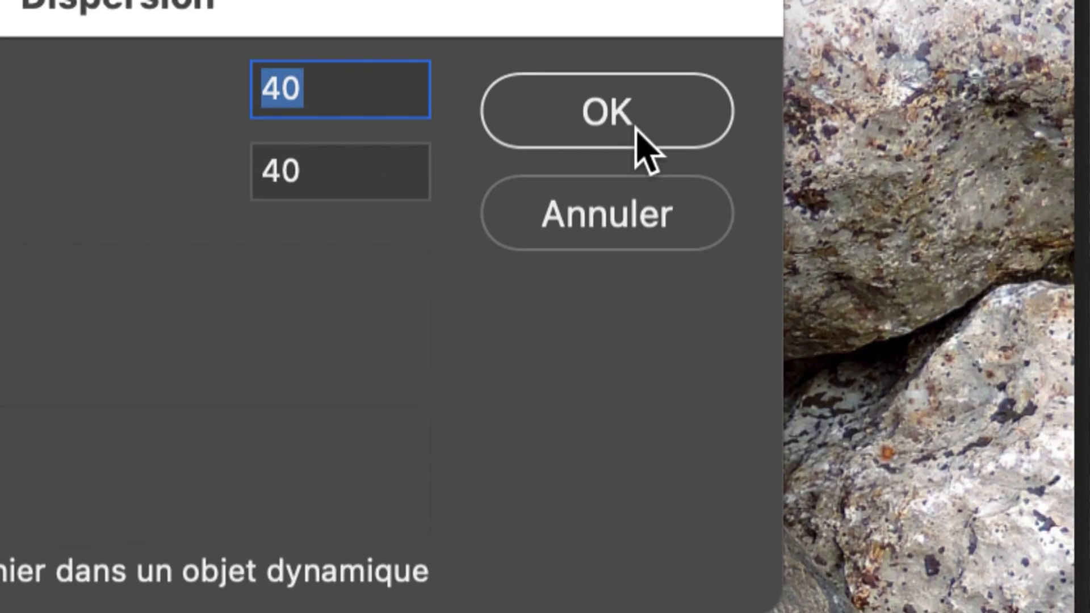
key(alt)
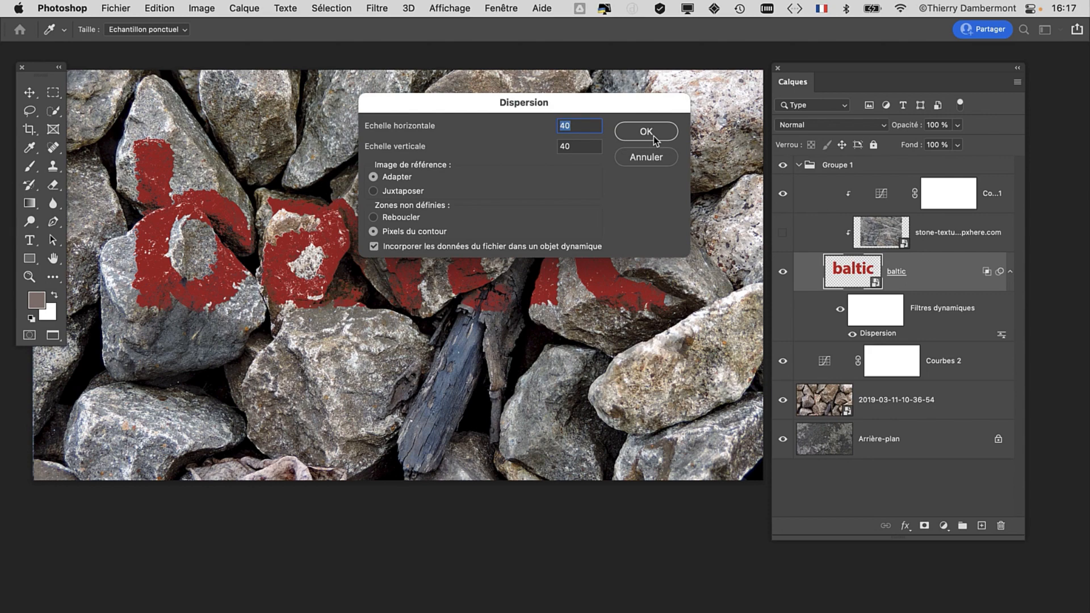
click(637, 129)
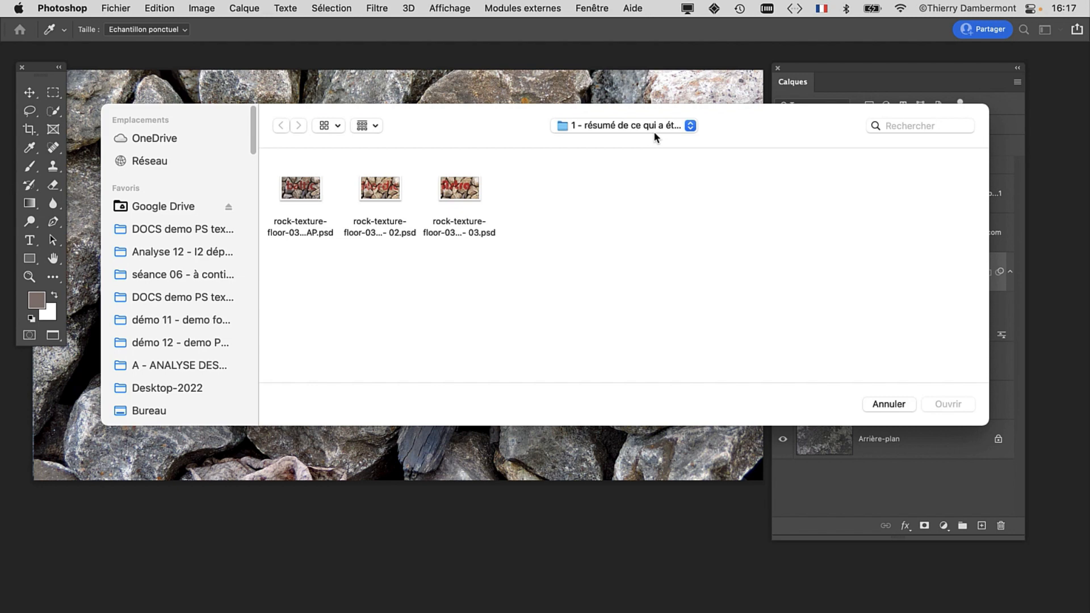
click(883, 403)
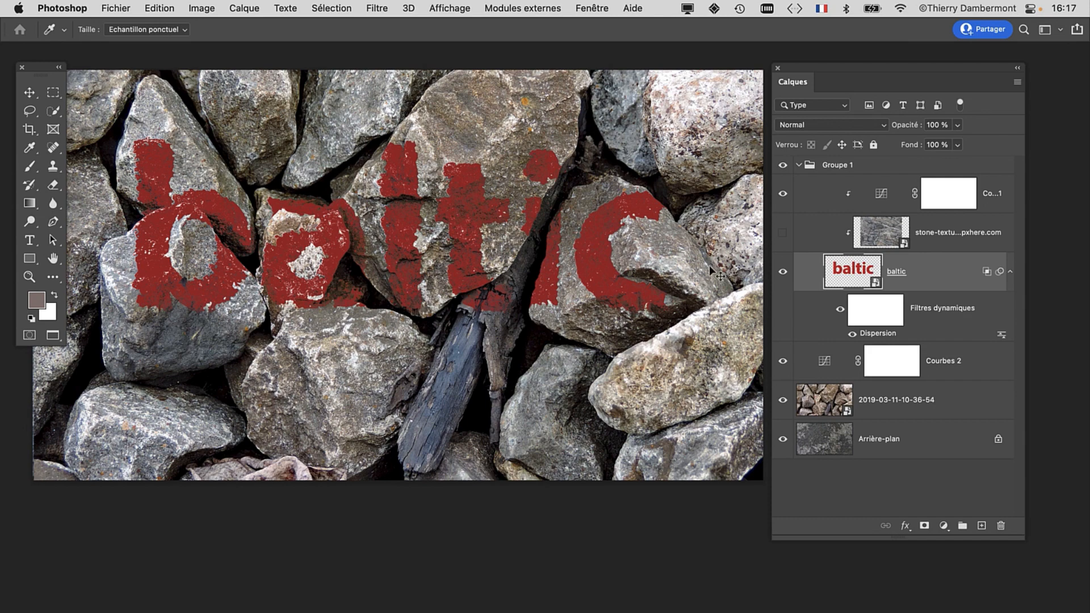
Close the baltic document and switch to Finder to open rock-texture-floor-03 - suite-03 - SANS MAP - 03.psd
key(super+q)
click(551, 295)
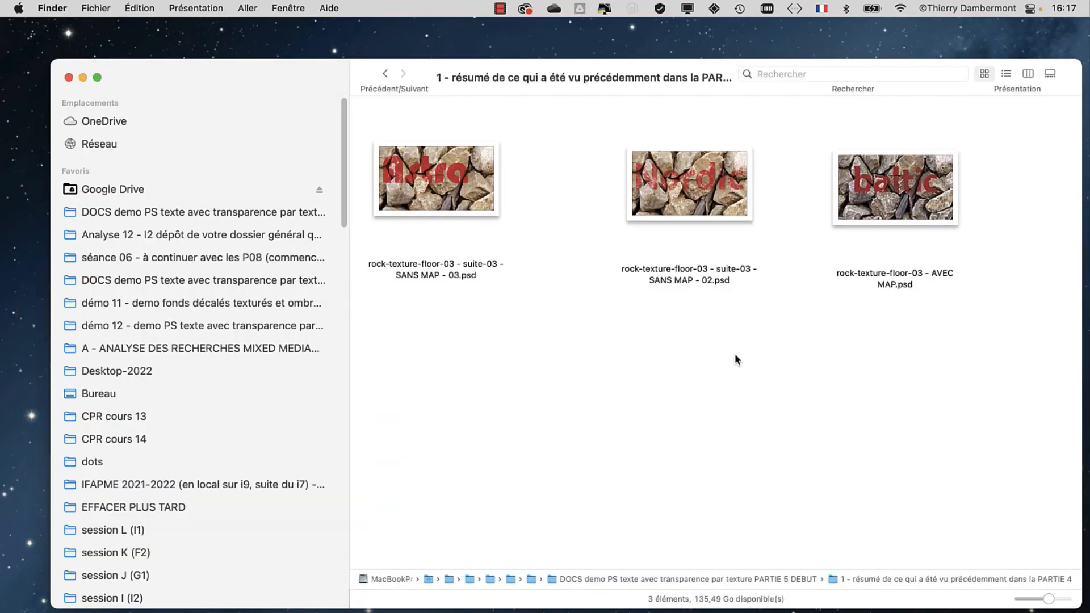
click(421, 181)
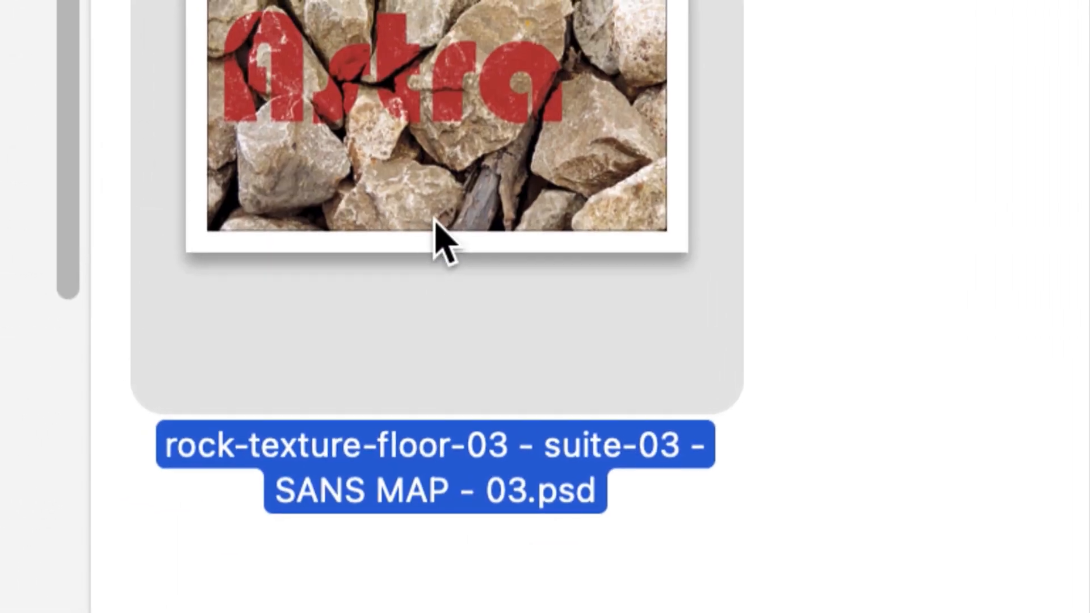
double_click(435, 220)
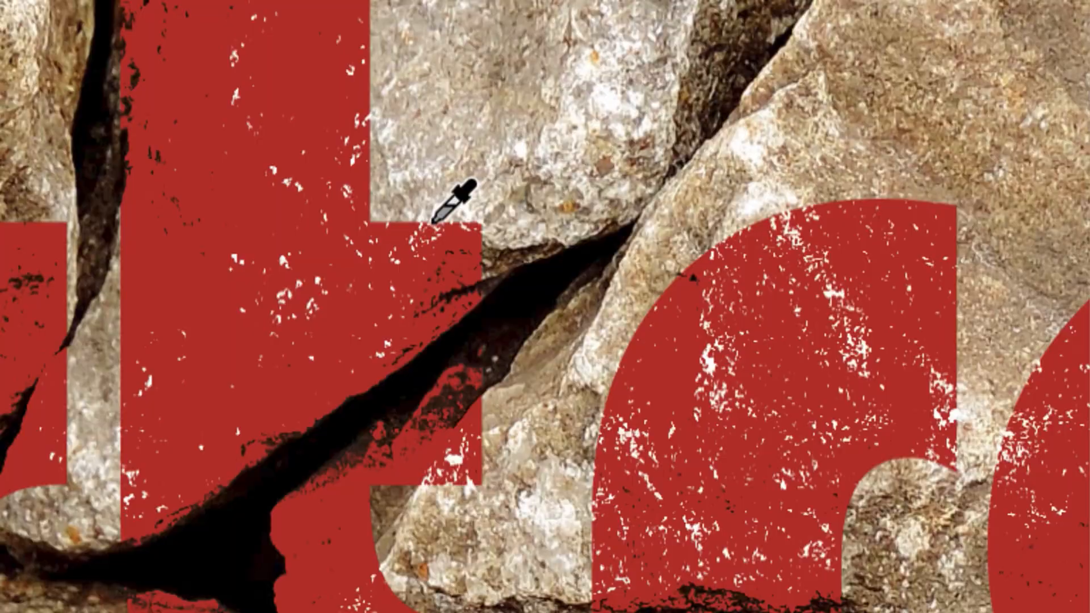
Show the Astra document in full-screen mode and hide its Astra text layer so only the stones remain visible
key(f)
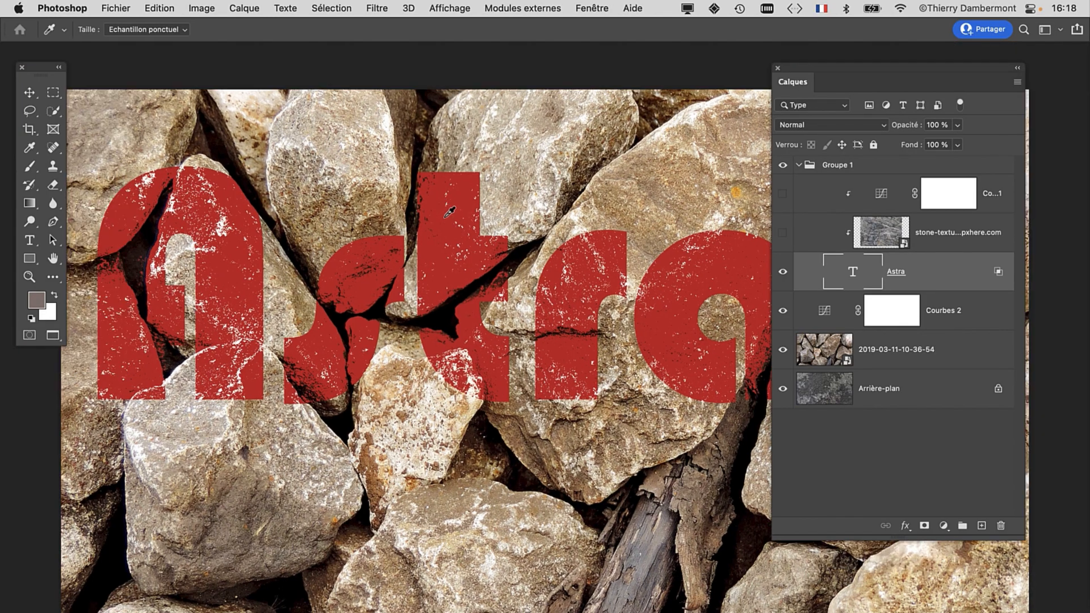
drag(827, 67, 909, 60)
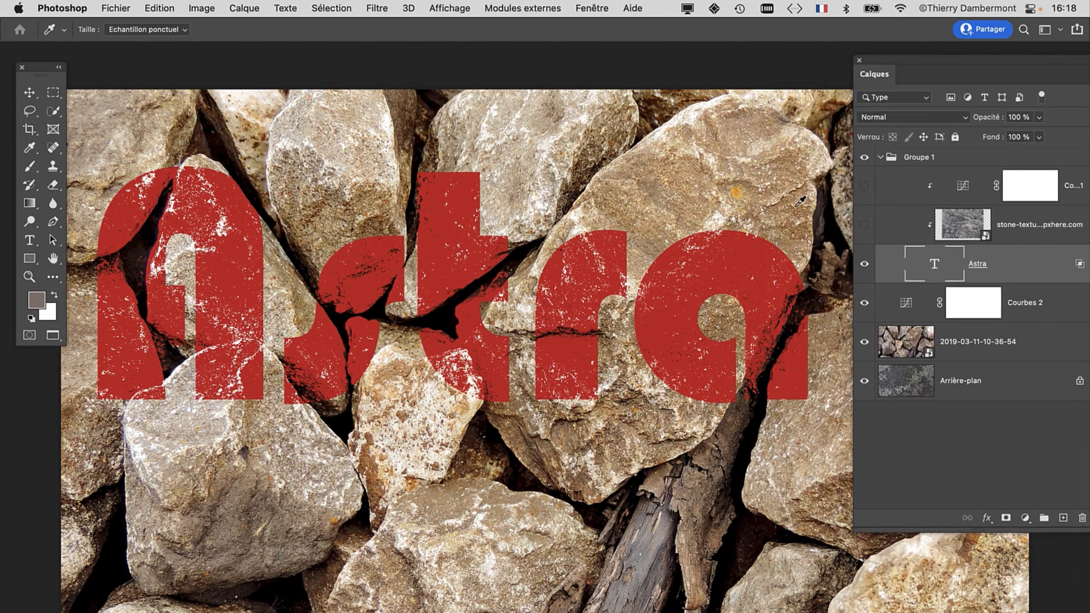
scroll(675, 264, down, 2)
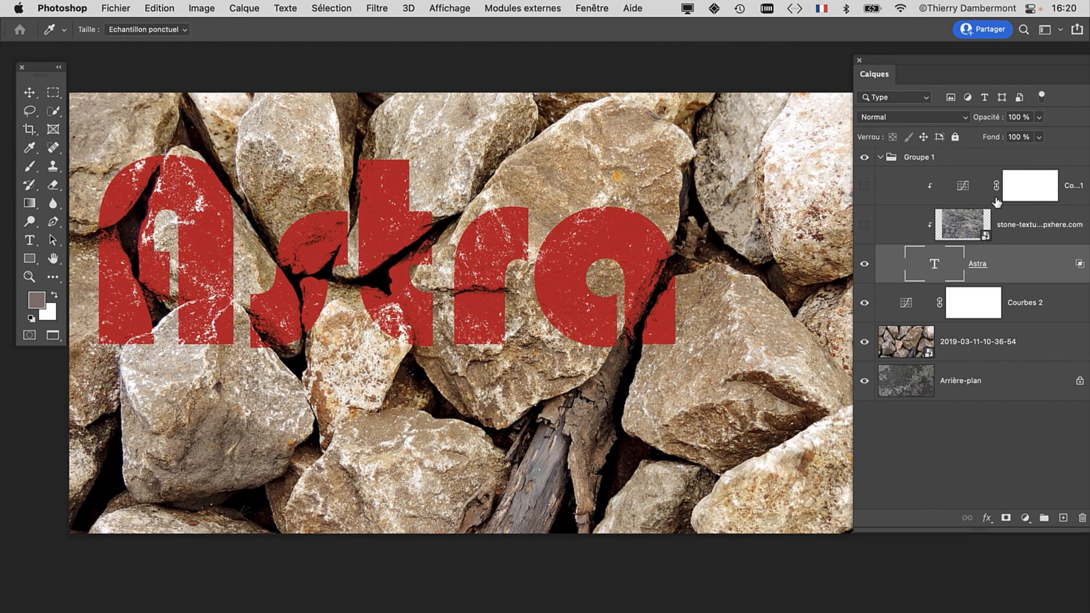
drag(888, 61, 816, 64)
scroll(472, 296, down, 2)
drag(423, 348, 401, 332)
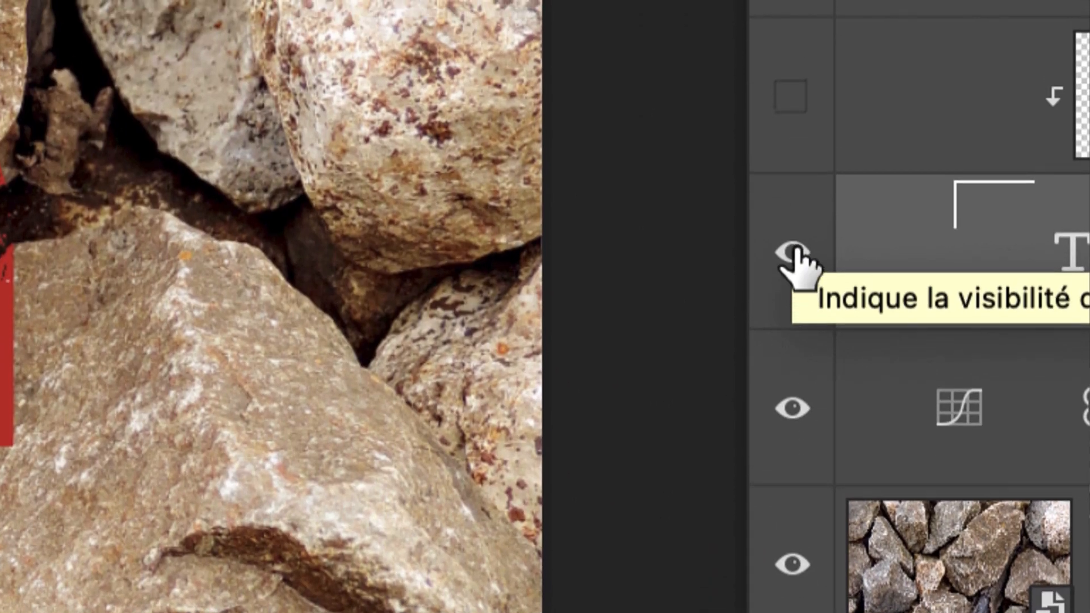
click(793, 253)
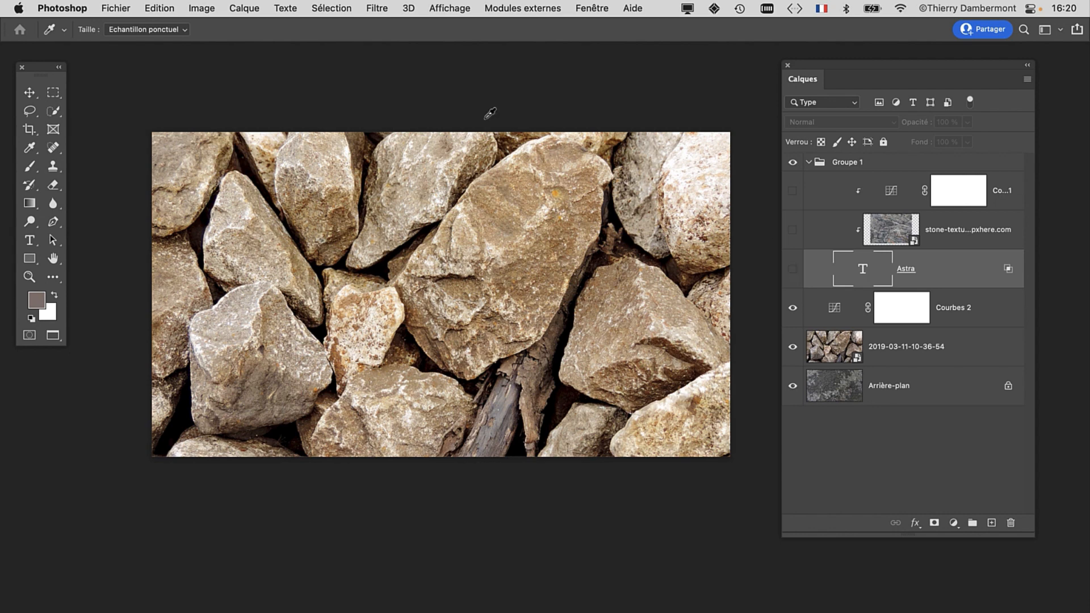
Save a copy of the stones image in Photoshop format as la map.psd, with Maximiser la compatibilité enabled
click(129, 9)
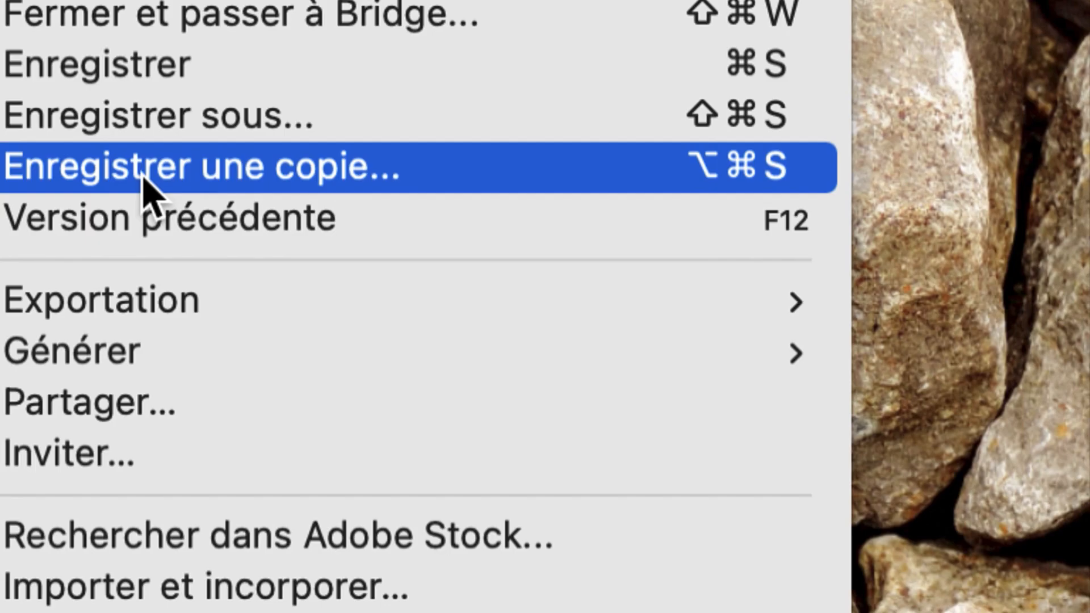
click(144, 177)
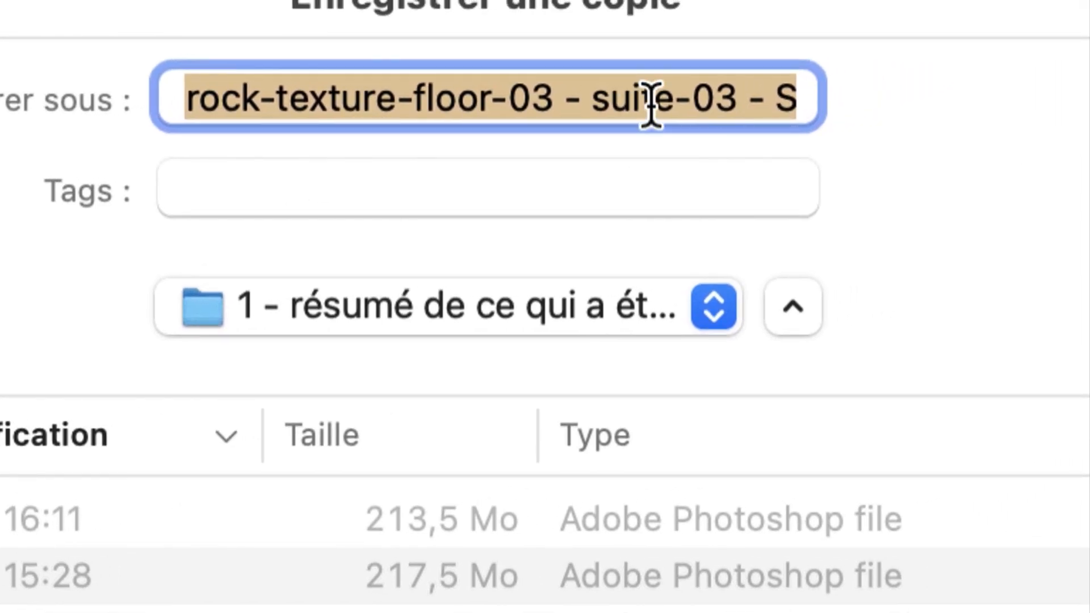
click(652, 105)
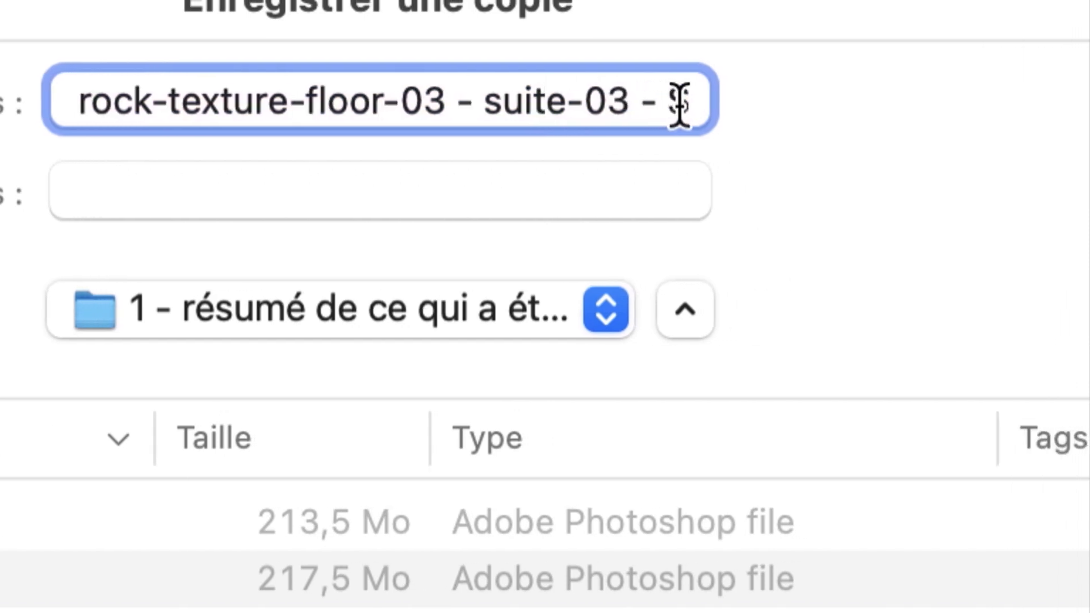
drag(676, 105, 568, 46)
key(BackSpace)
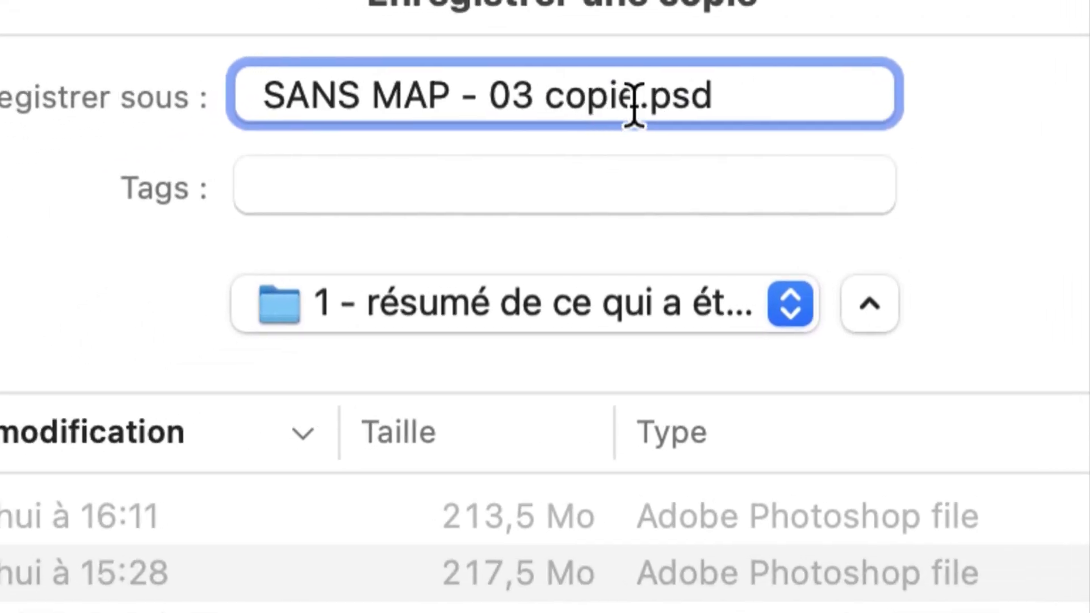
drag(635, 105, 573, 32)
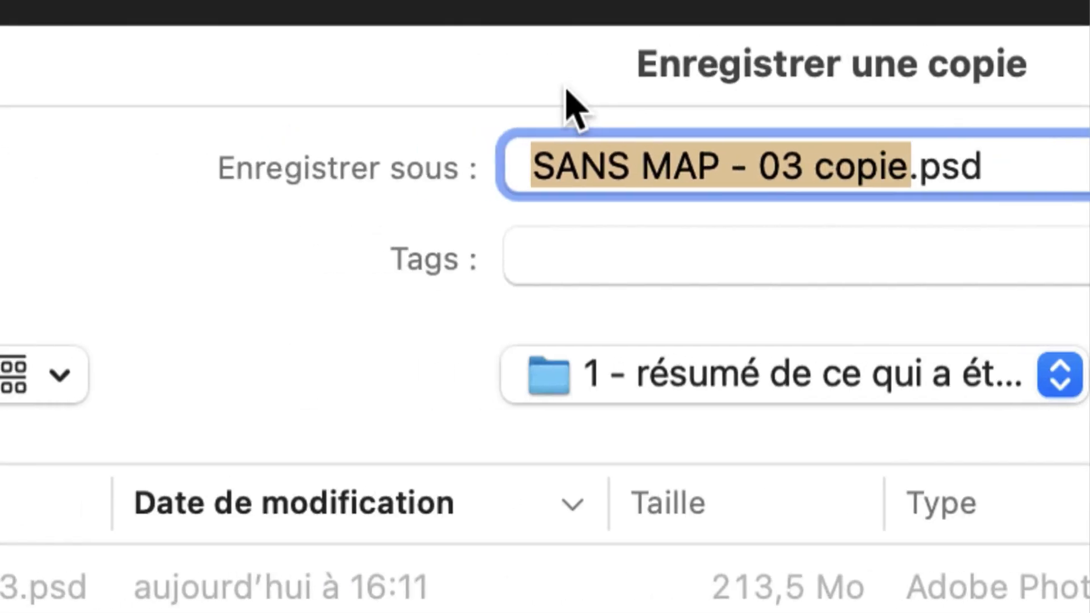
text(la map)
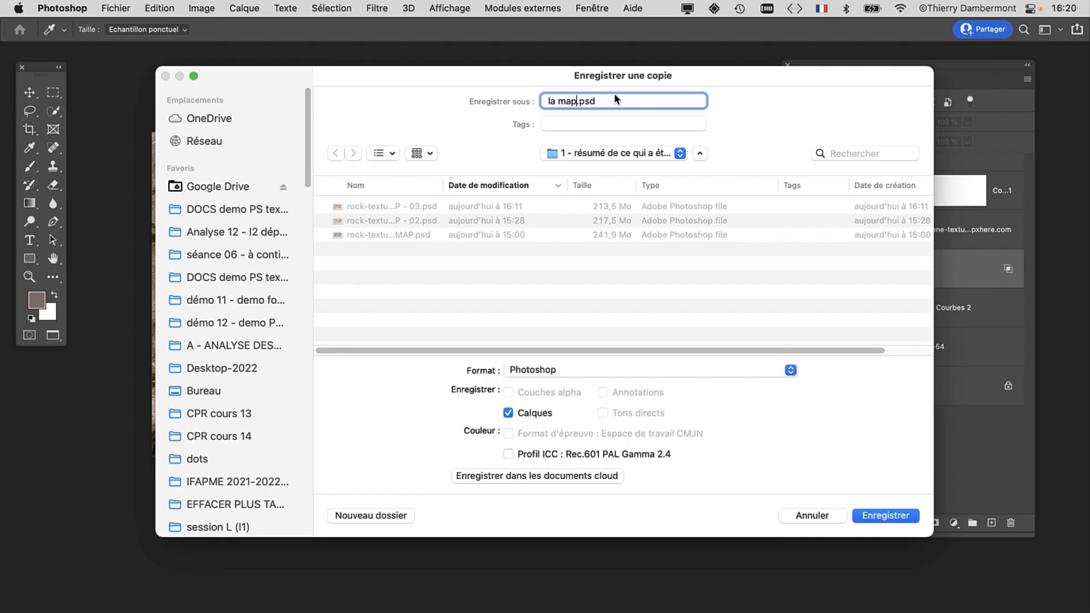
click(895, 517)
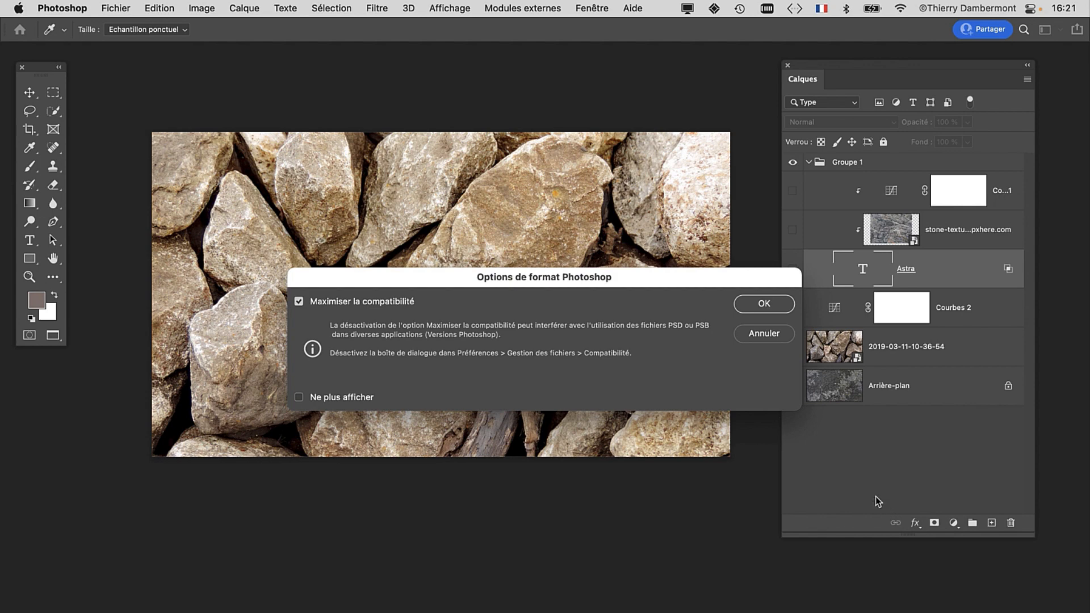
click(764, 305)
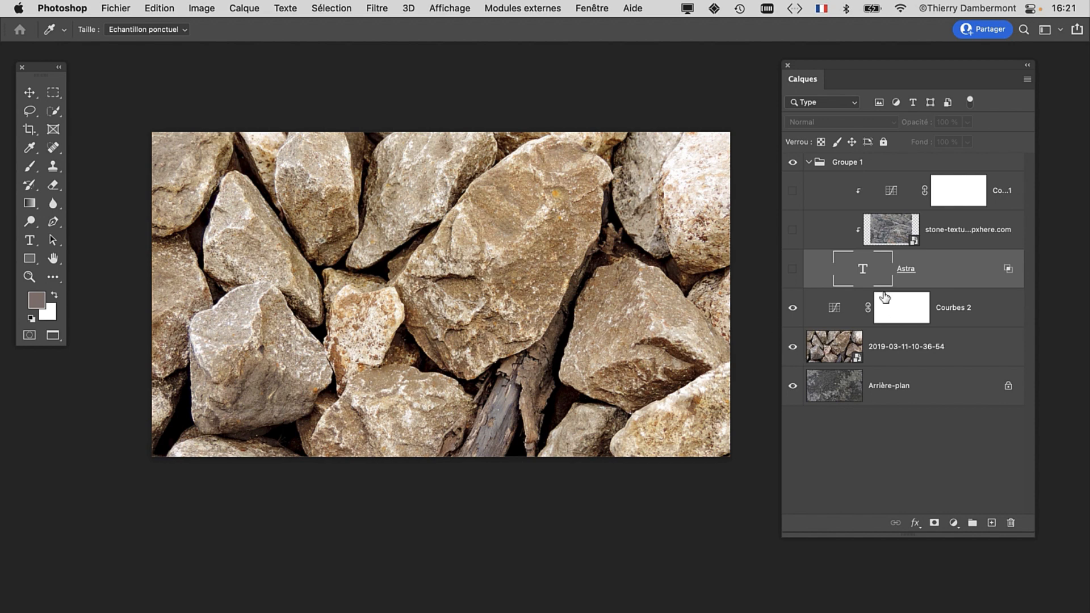
Check which documents are open and make the Astra text layer visible again
click(583, 7)
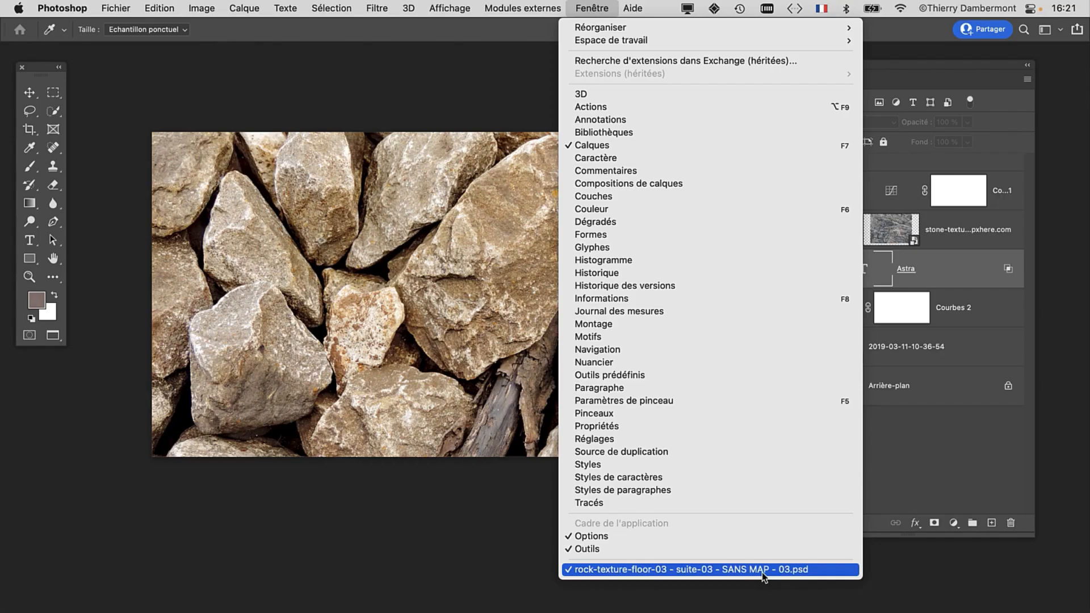
click(286, 73)
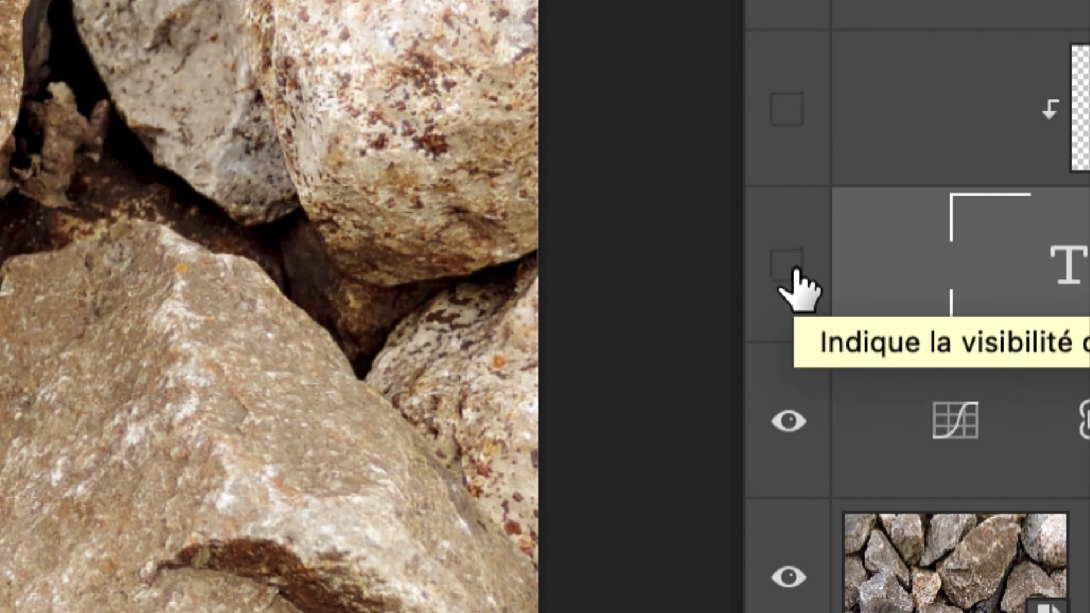
click(794, 270)
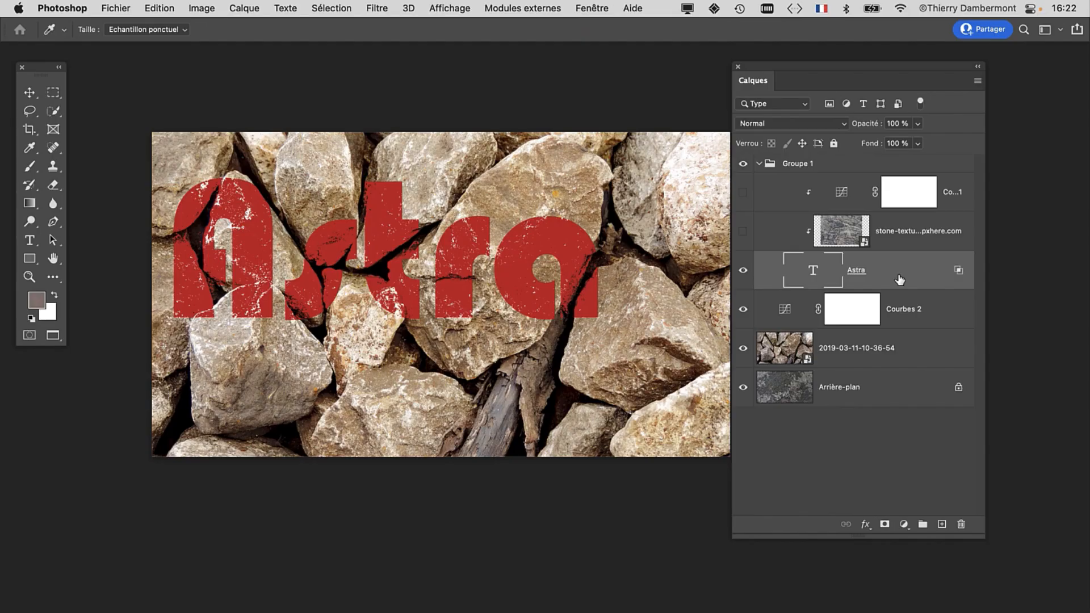
Start the Dispersion distortion filter on the Astra text layer and convert the layer to a smart object
drag(257, 256, 202, 222)
click(374, 8)
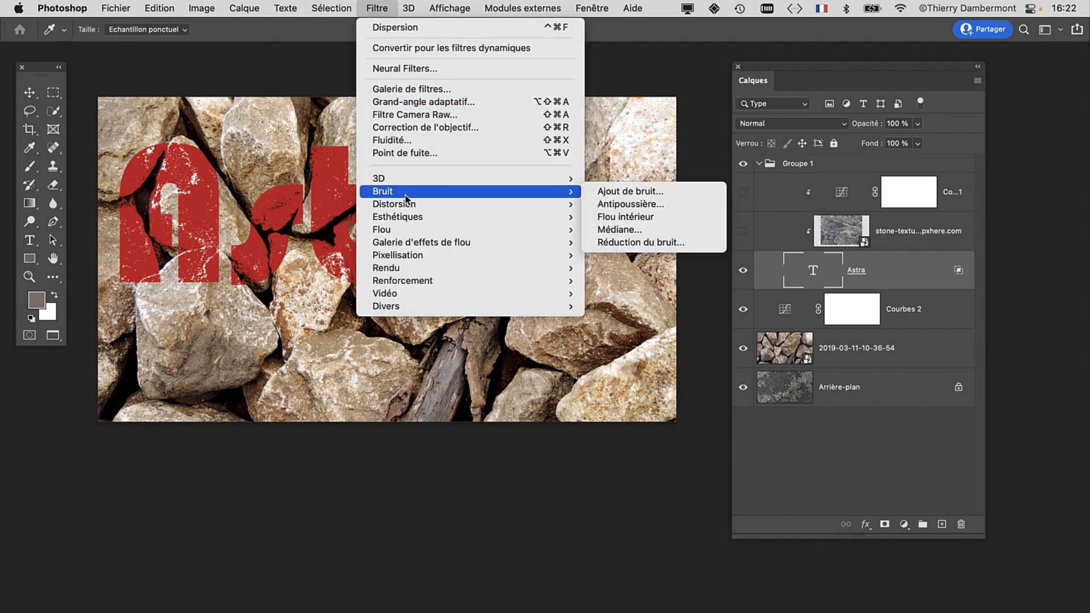
mouse_move(406, 210)
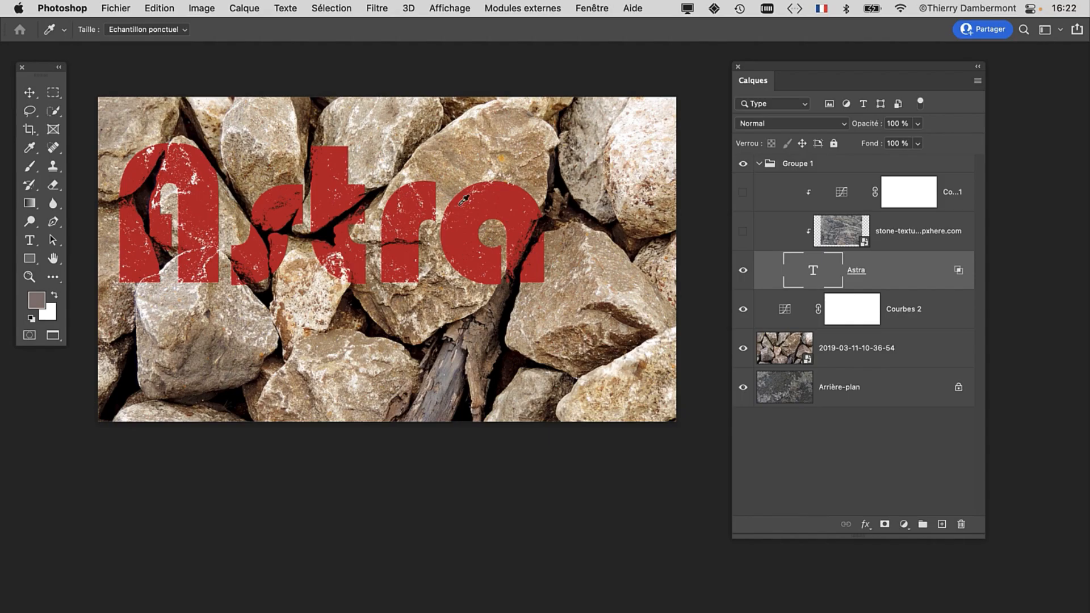
click(382, 8)
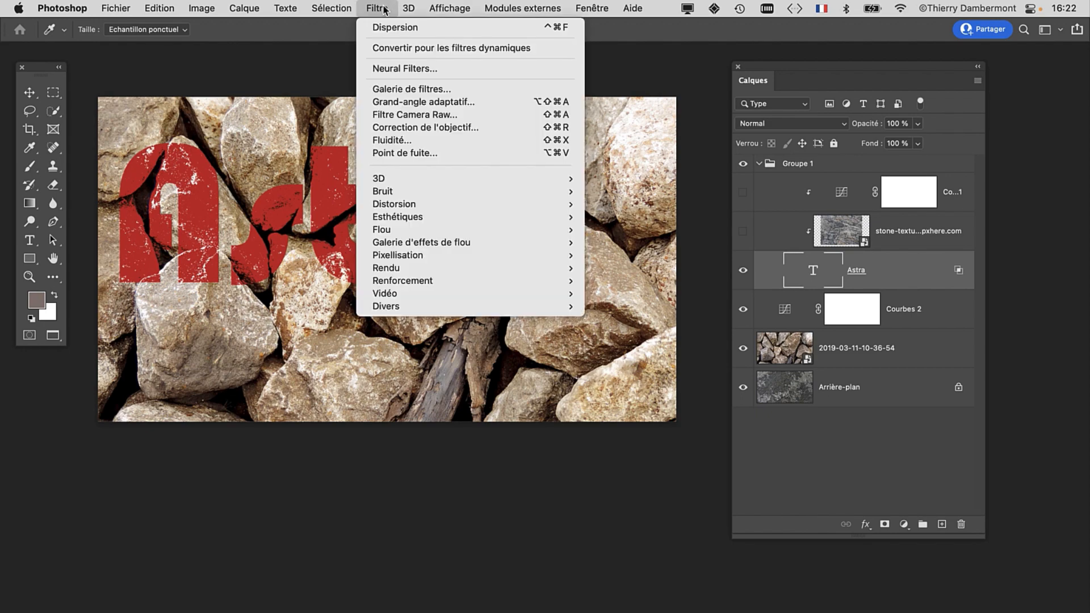
mouse_move(392, 205)
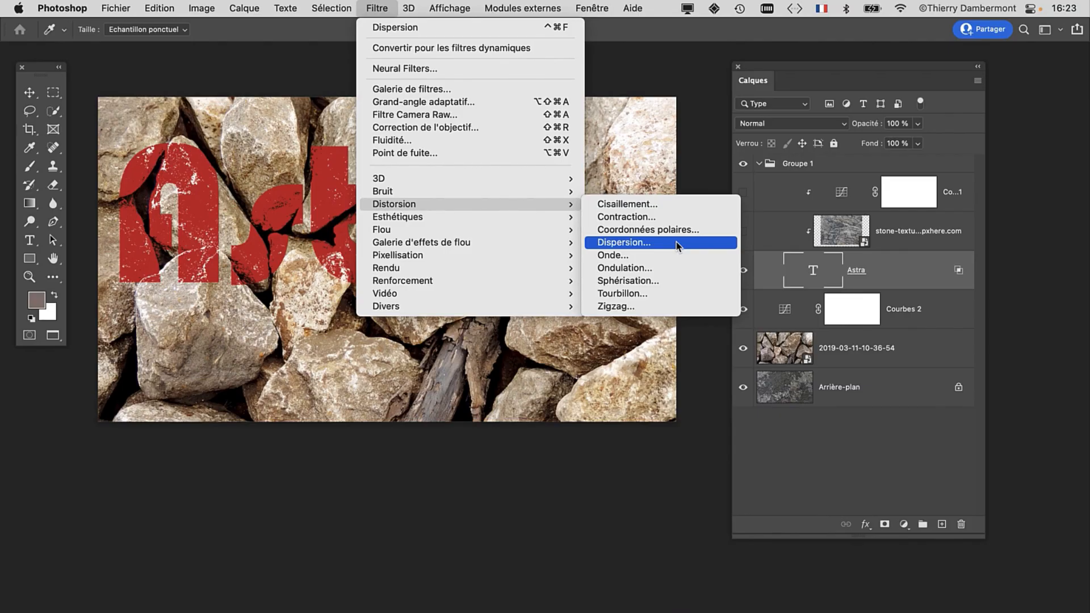
click(678, 244)
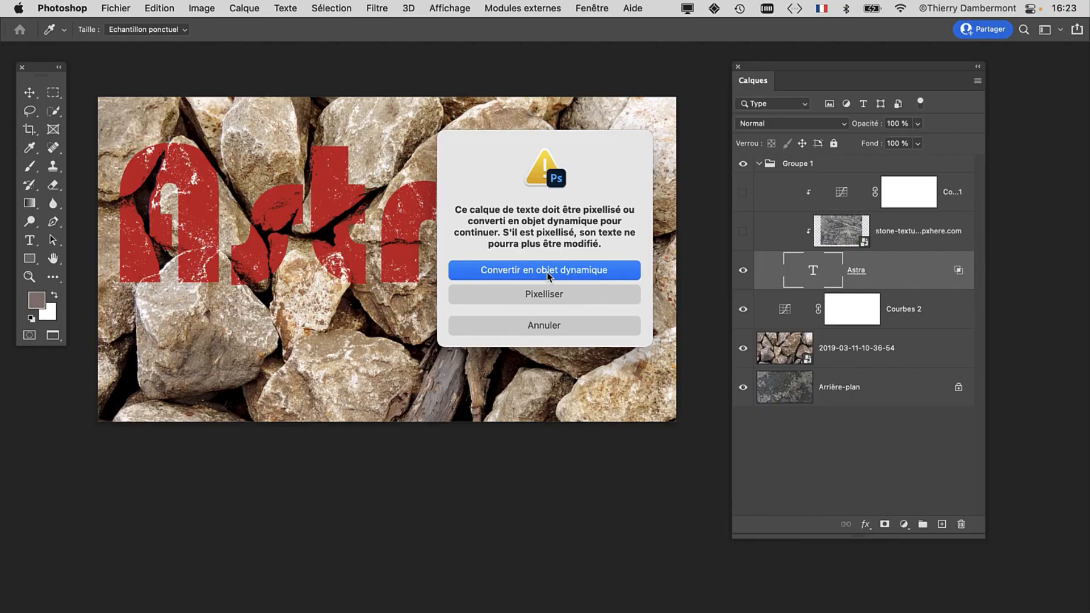
click(549, 277)
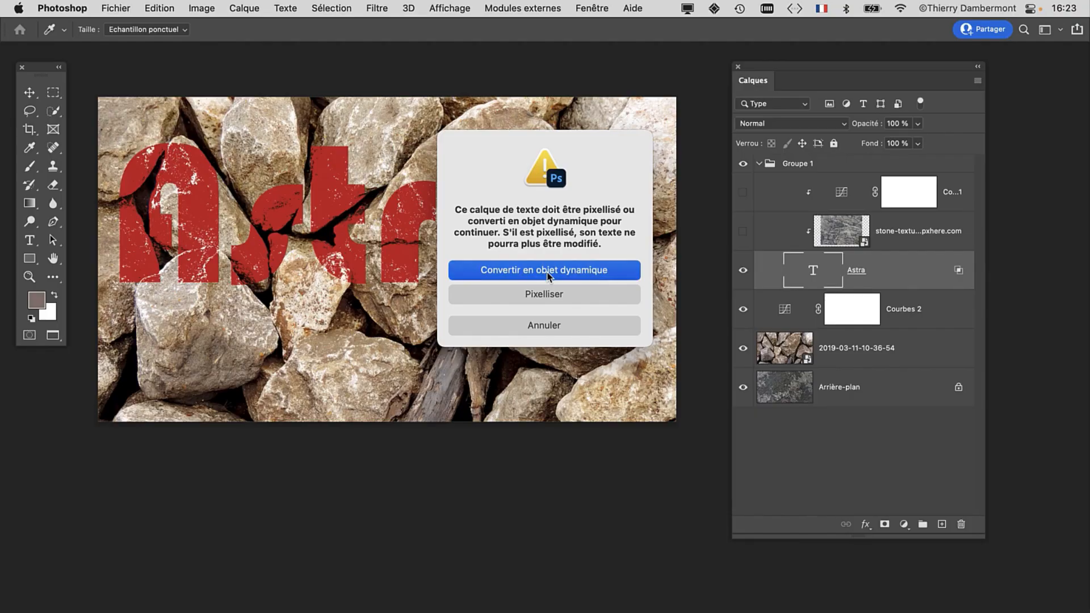
Apply Dispersion with horizontal and vertical scales of 80, Adapter and Pixels du contour, using la map.psd as the displacement map
drag(649, 109, 464, 67)
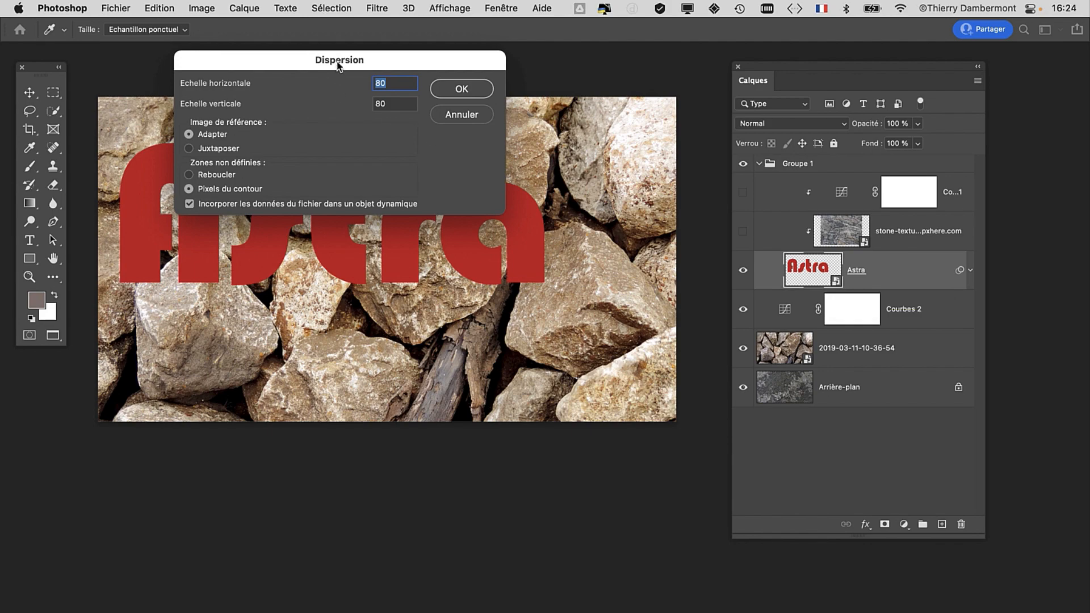
drag(338, 65, 552, 76)
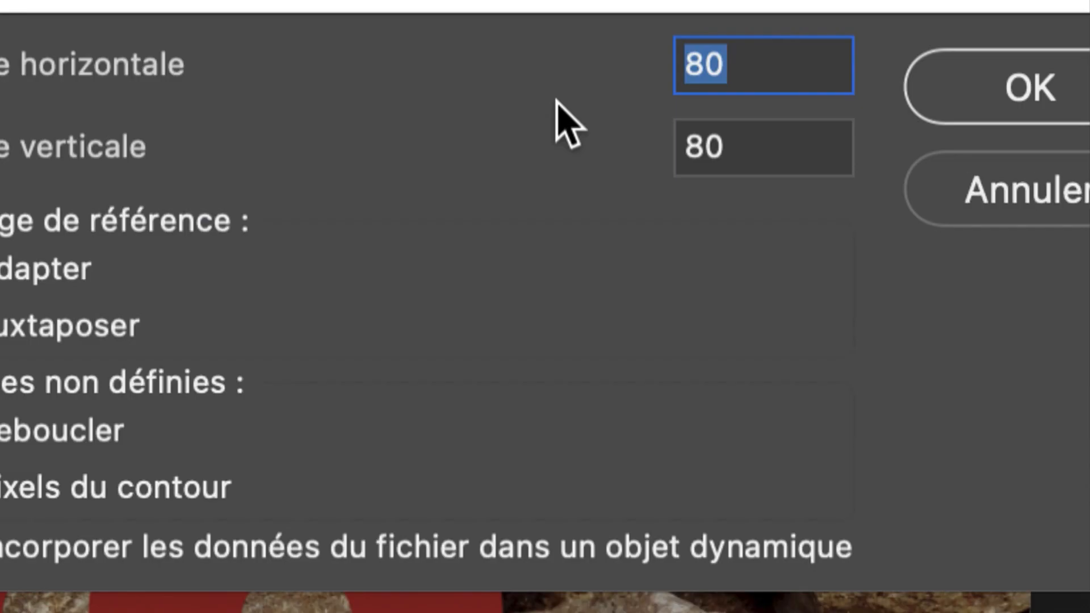
click(725, 64)
drag(725, 64, 683, 64)
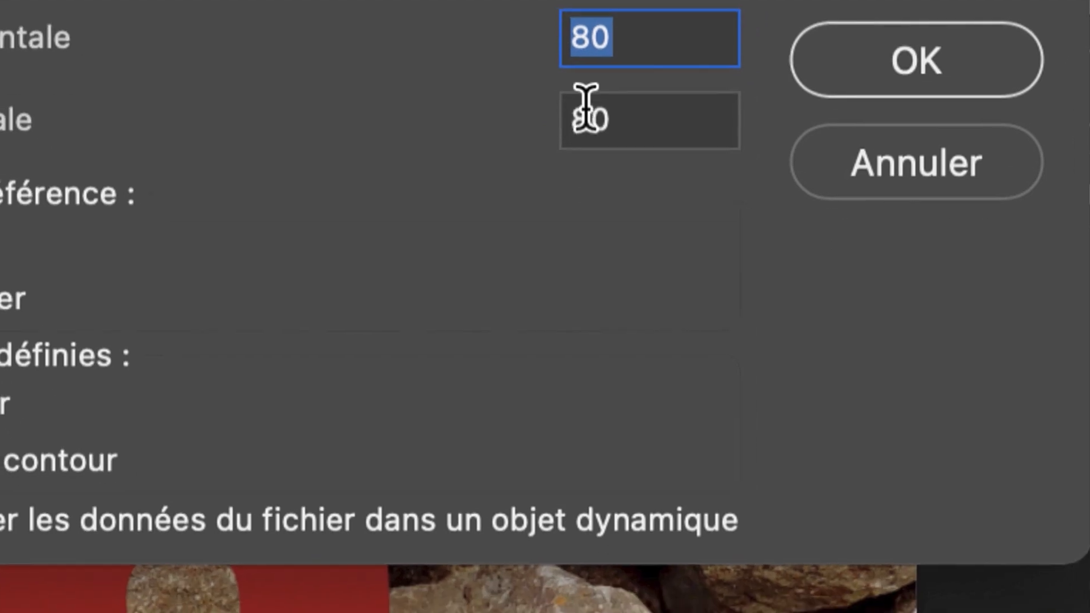
double_click(587, 108)
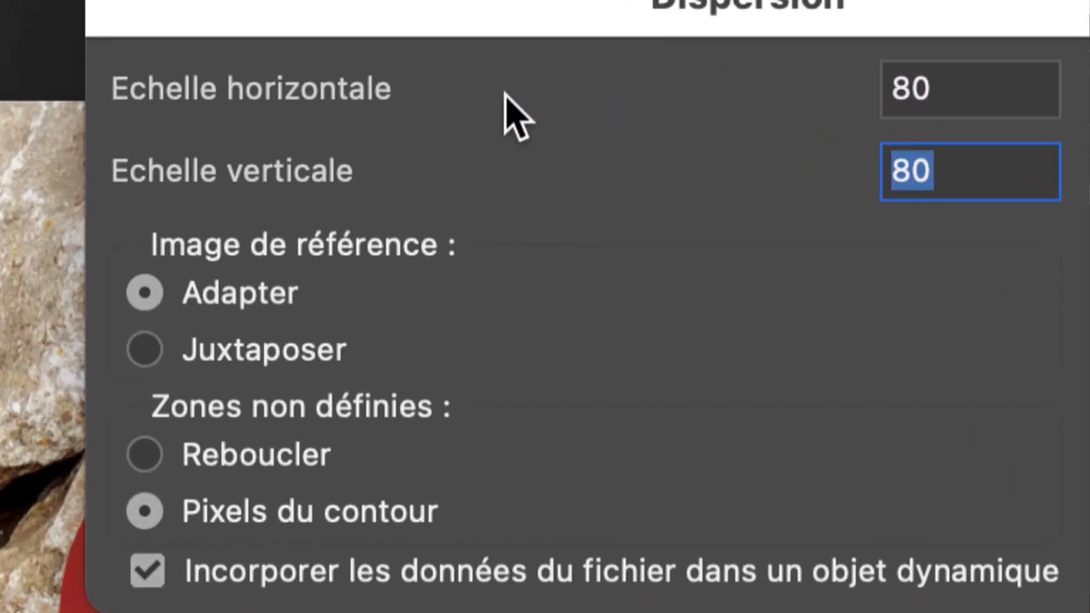
drag(976, 86, 891, 85)
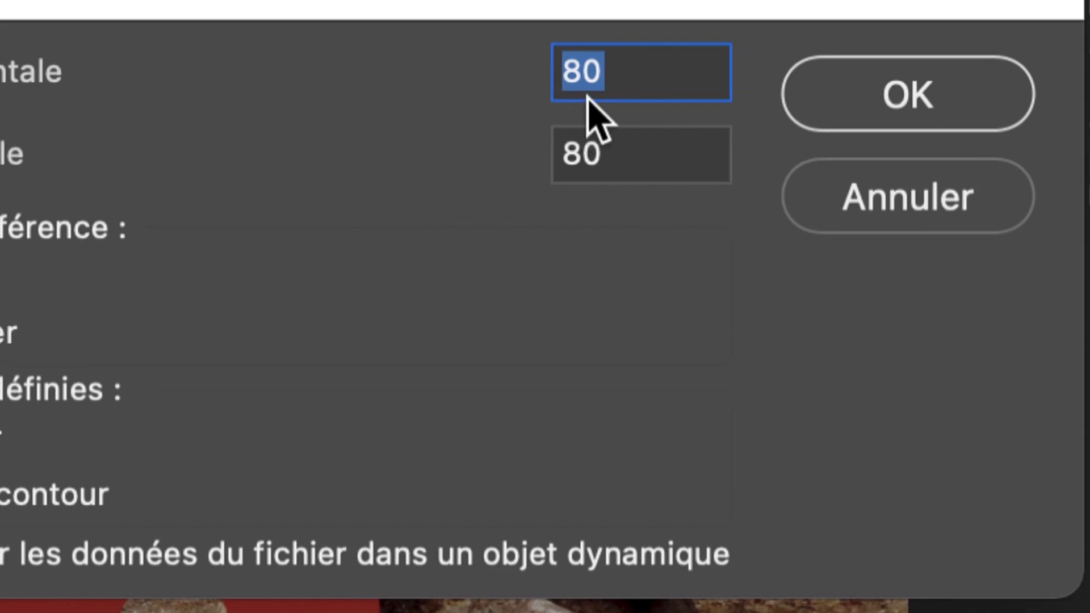
double_click(580, 153)
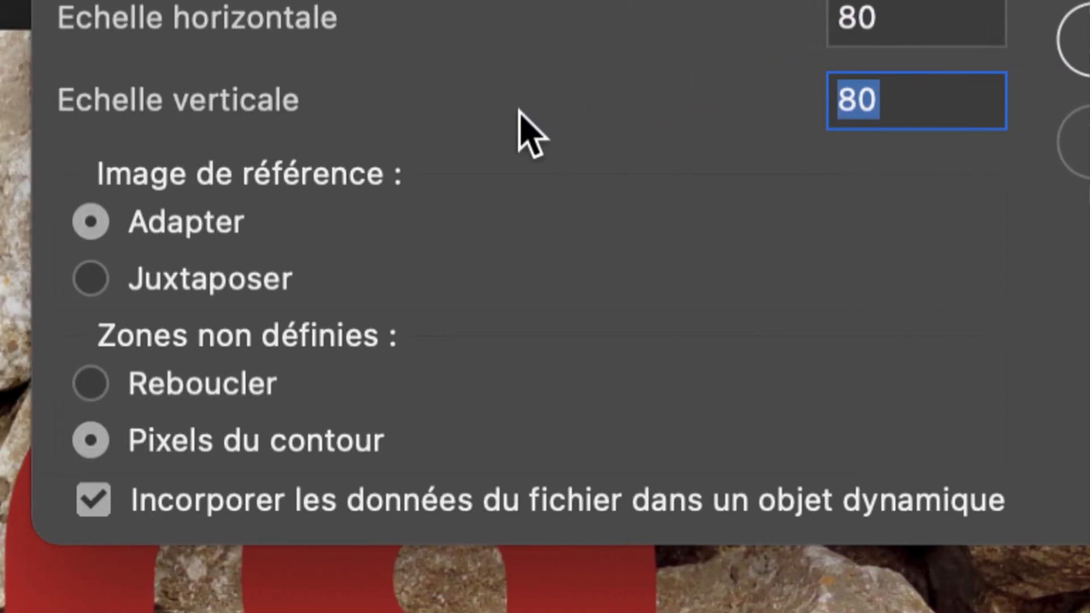
click(871, 15)
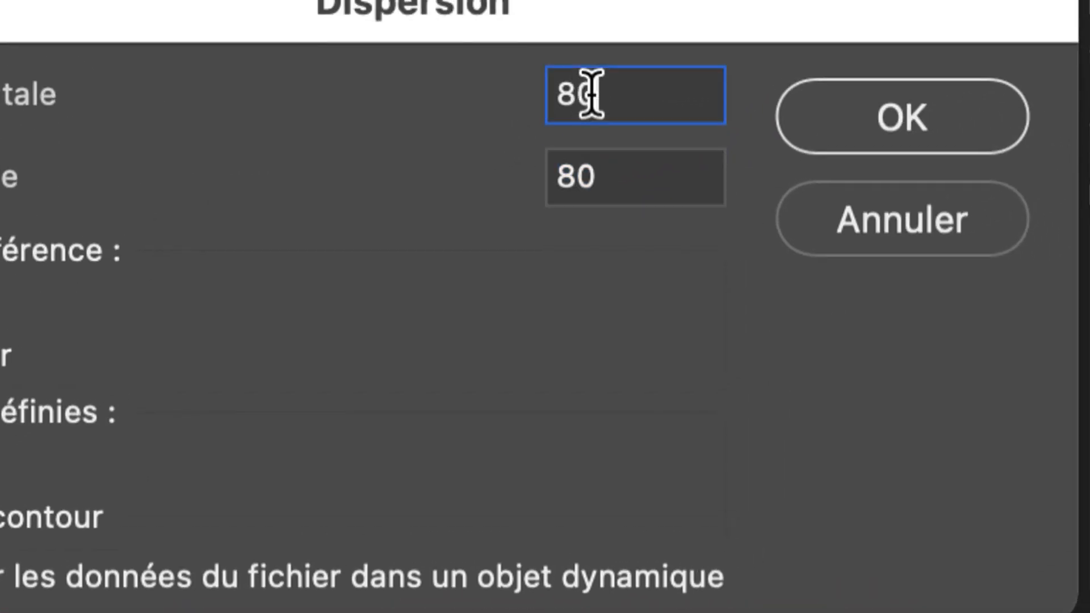
double_click(580, 94)
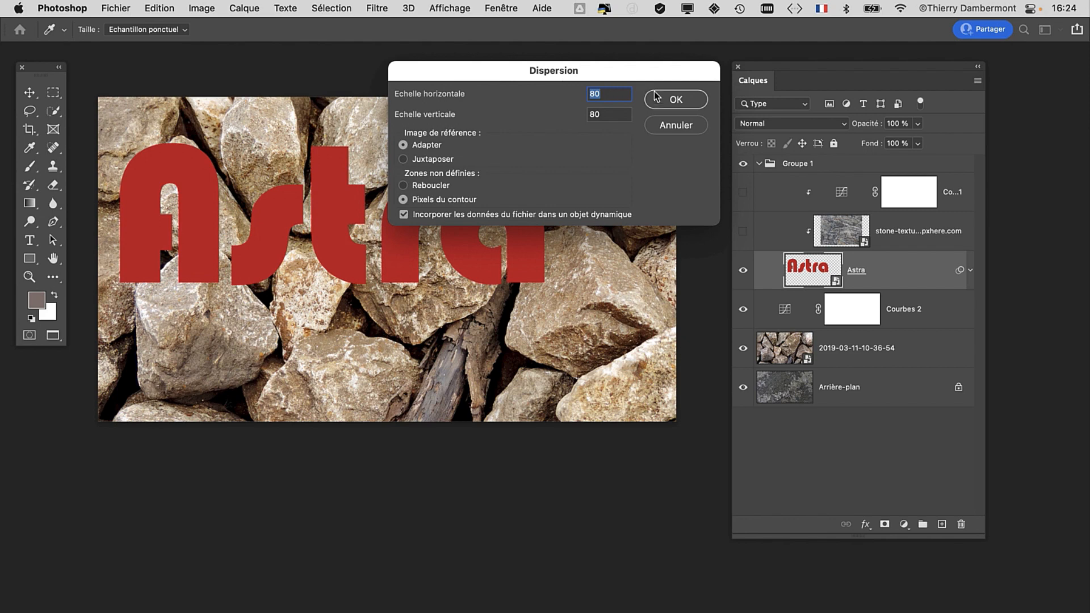
click(661, 100)
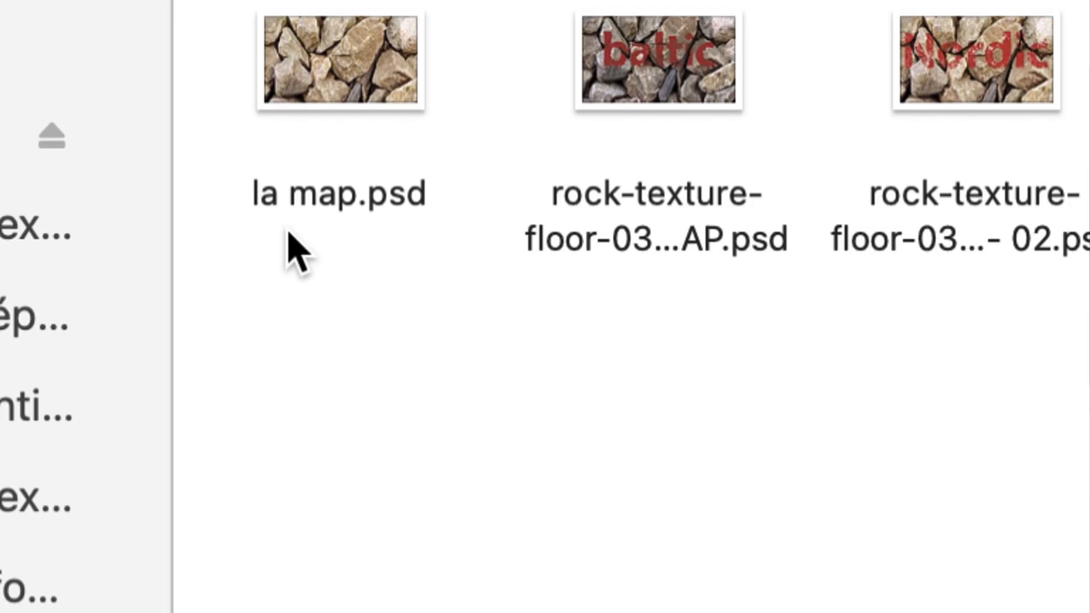
click(301, 86)
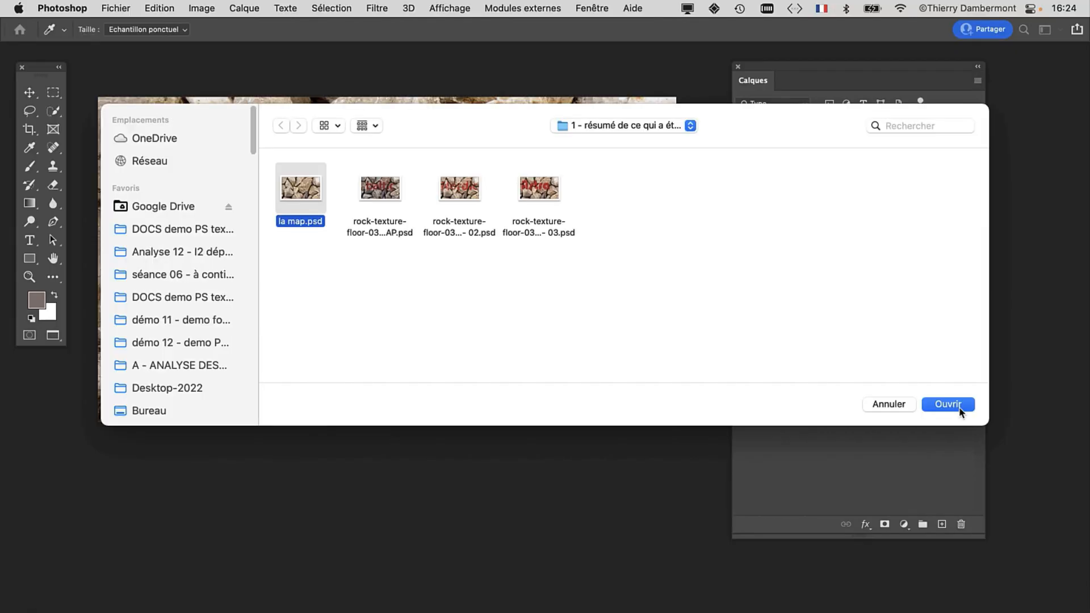
click(960, 407)
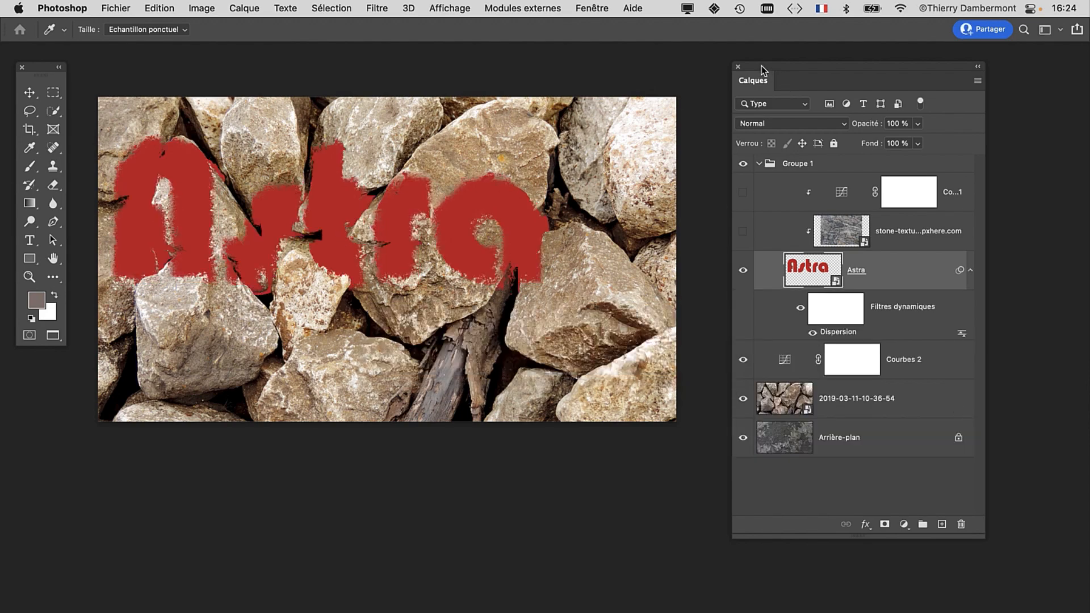
Examine up close how the displaced Astra letters follow the edges, gaps and relief of the stones
drag(764, 69, 832, 65)
scroll(346, 189, up, 3)
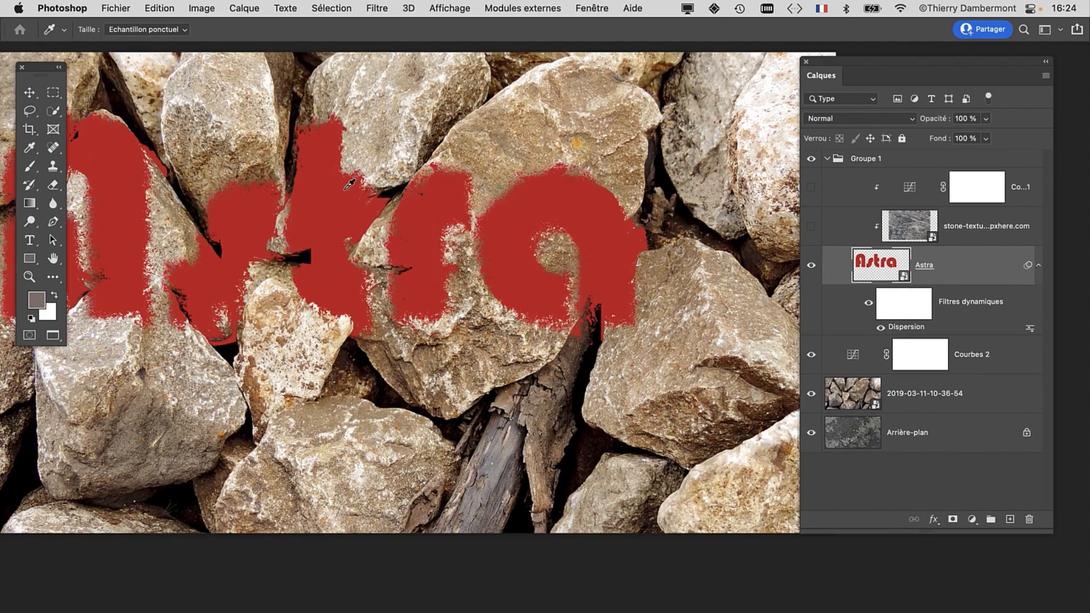
scroll(349, 187, up, 4)
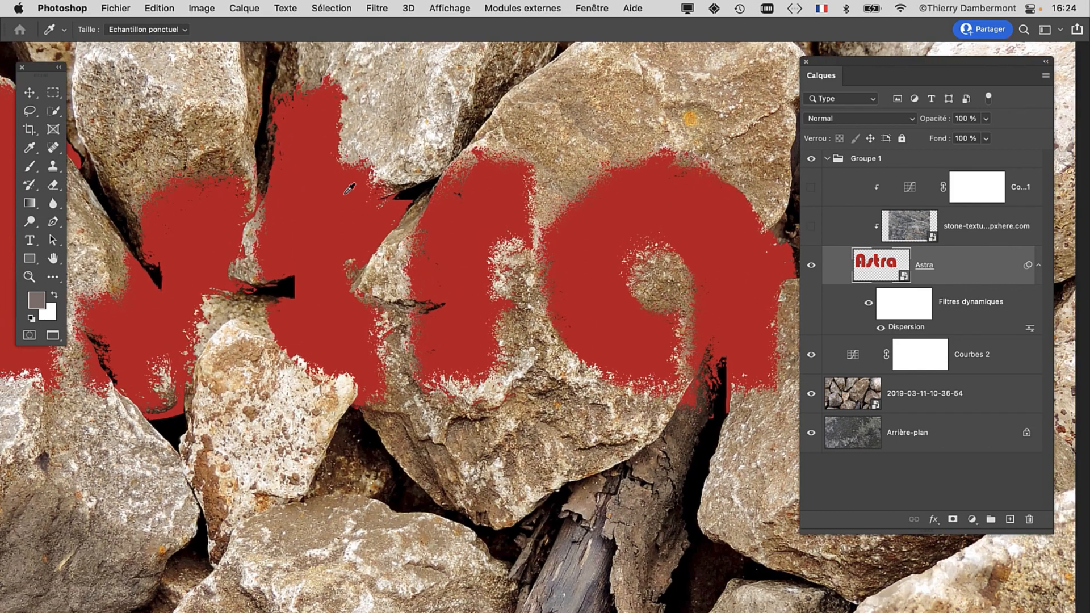
scroll(349, 188, up, 3)
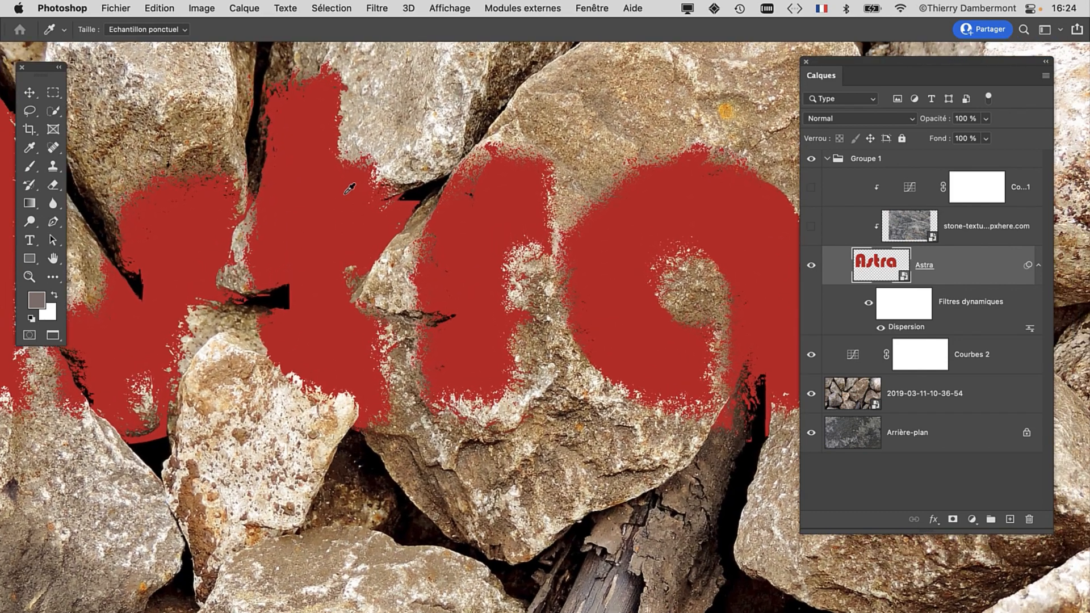
drag(421, 281, 426, 289)
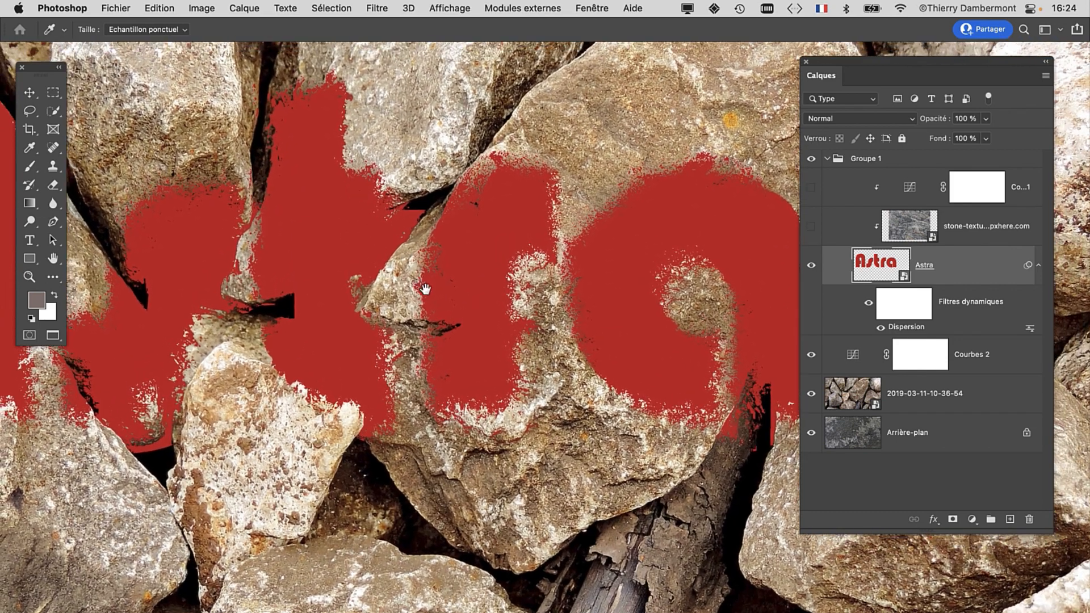
scroll(400, 276, up, 2)
scroll(324, 185, up, 6)
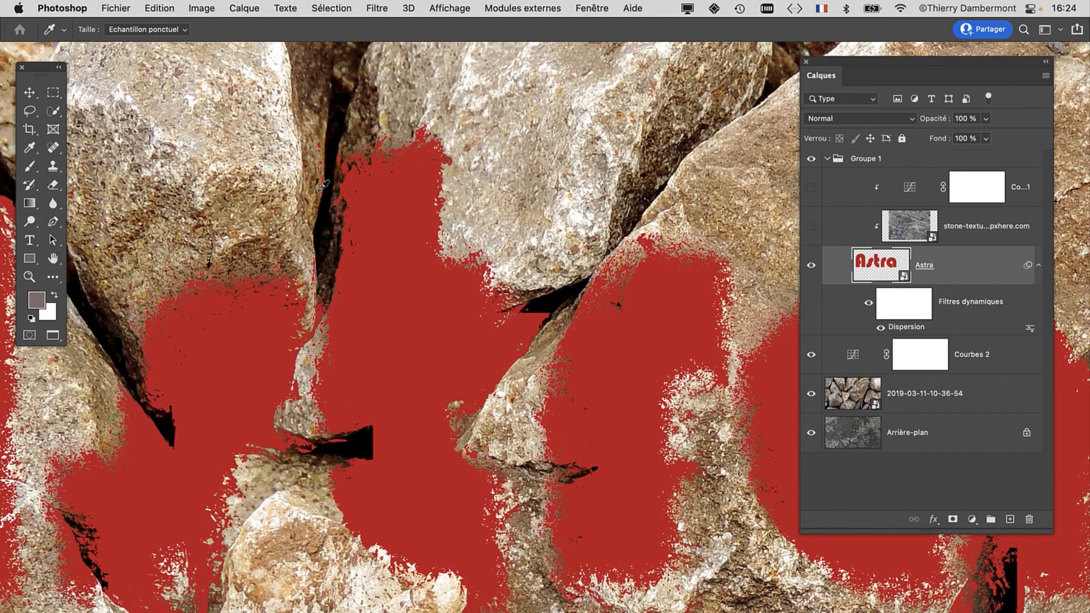
scroll(324, 184, down, 4)
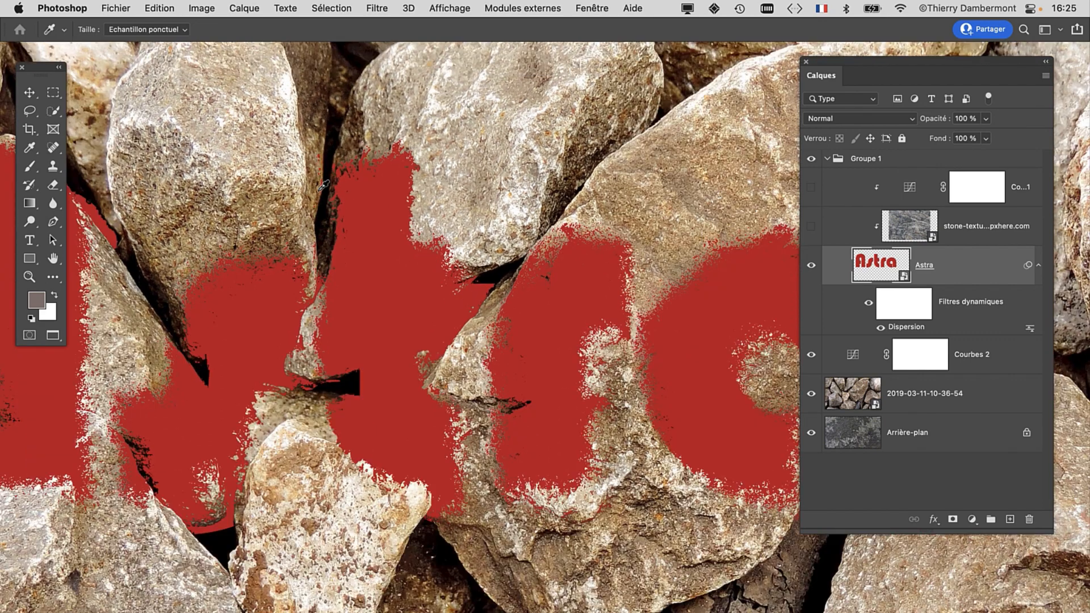
scroll(323, 184, up, 2)
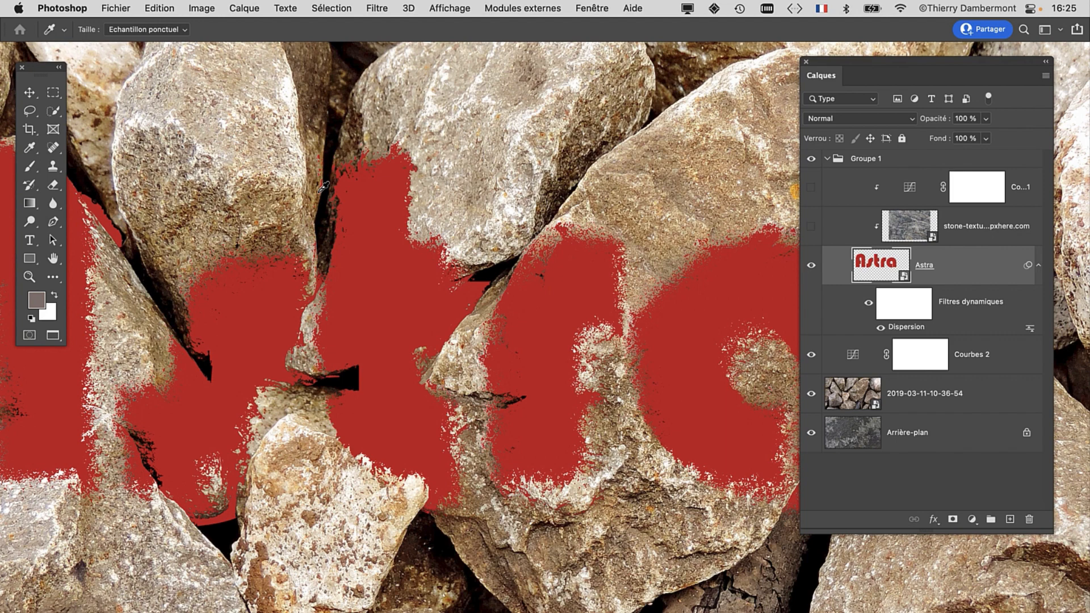
drag(381, 275, 611, 229)
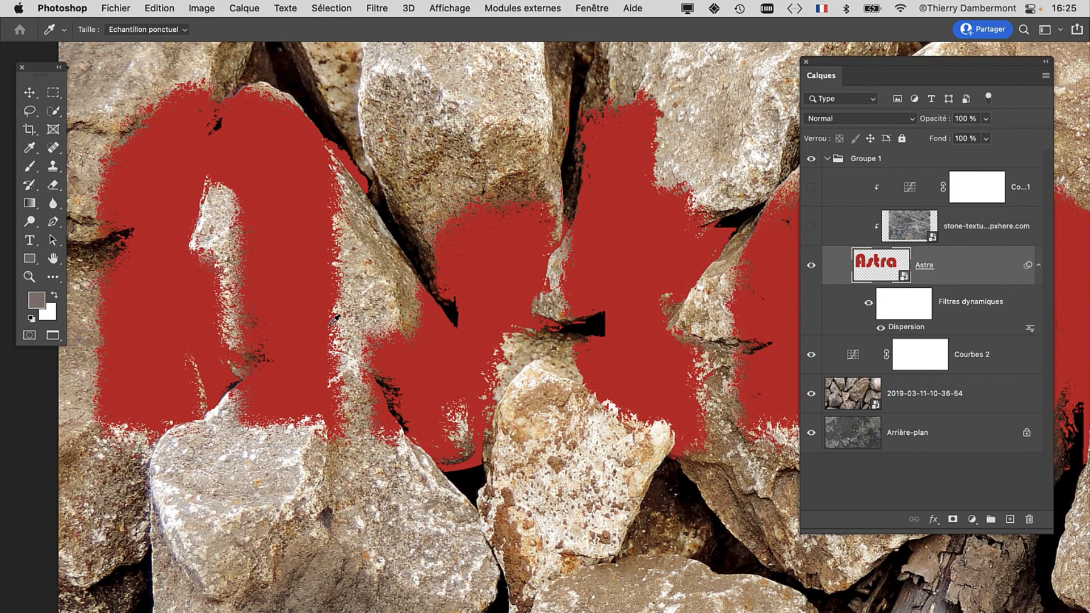
scroll(488, 369, down, 8)
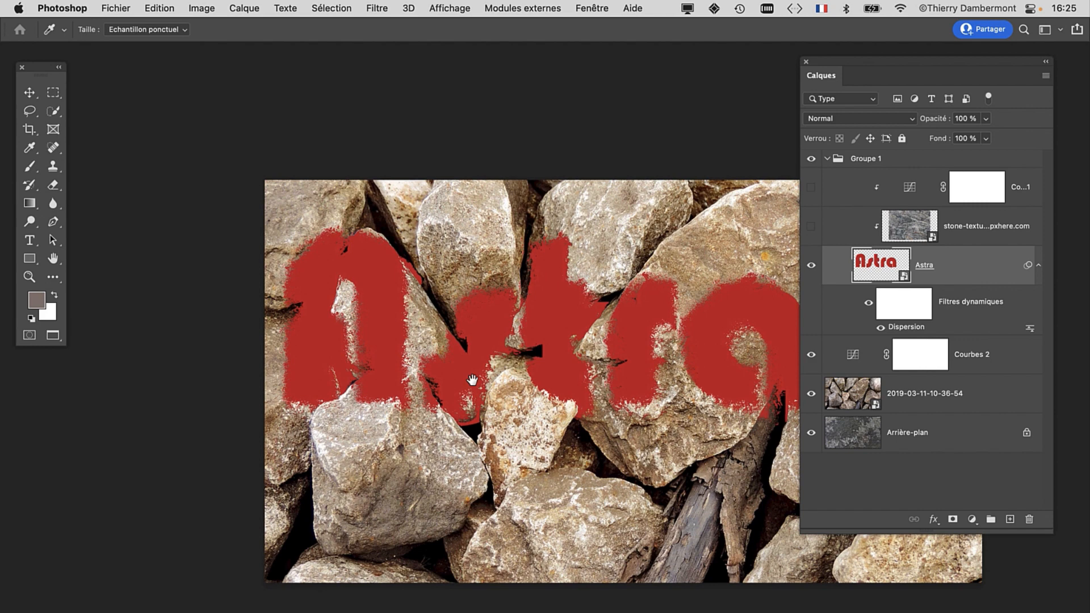
drag(472, 380, 353, 329)
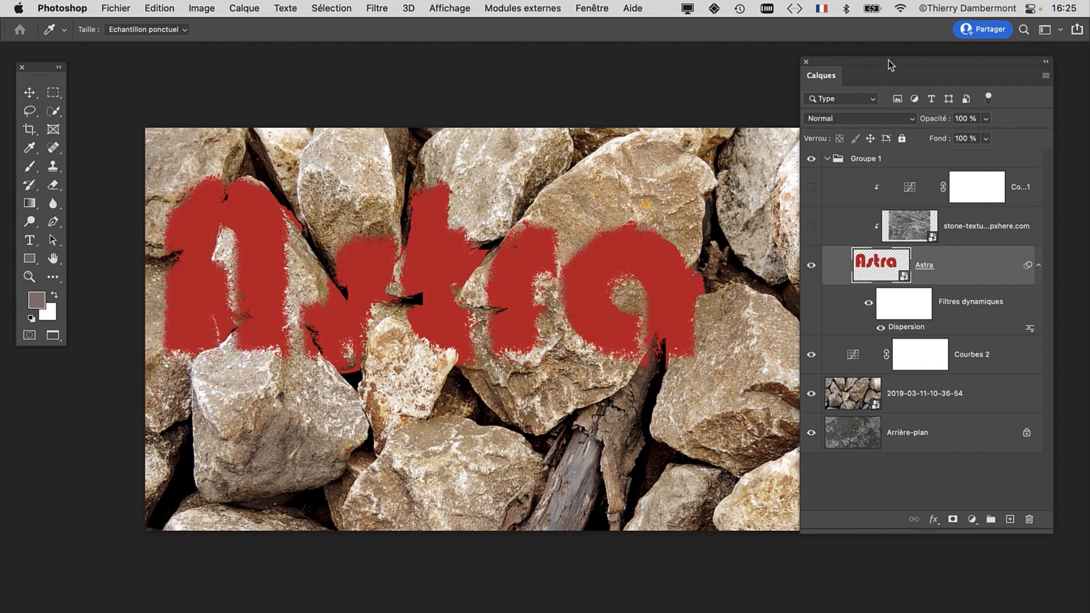
drag(890, 64, 863, 61)
key(super+plus)
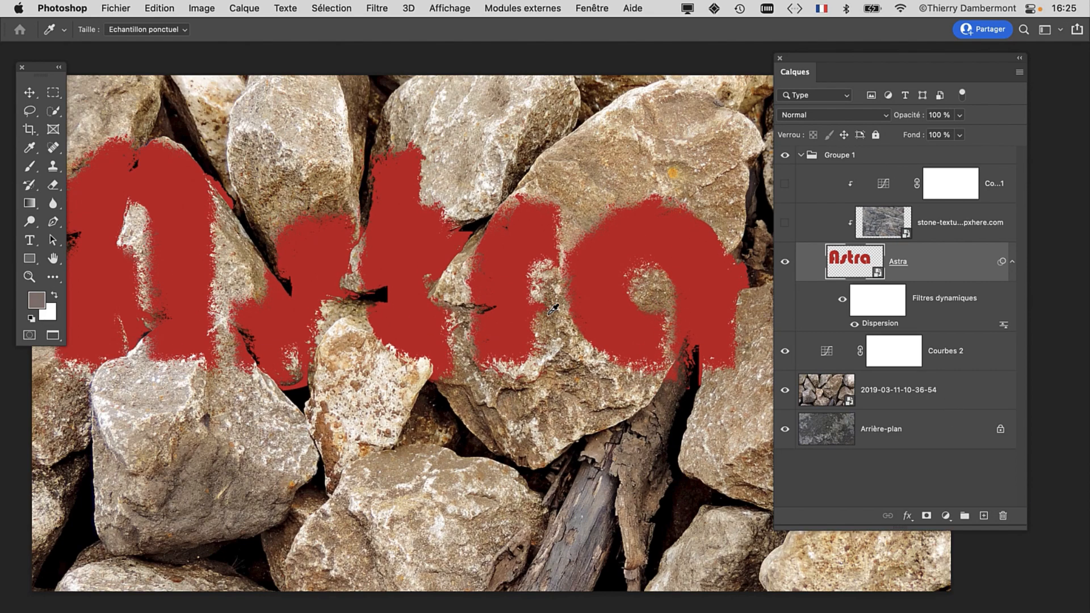
scroll(554, 310, up, 3)
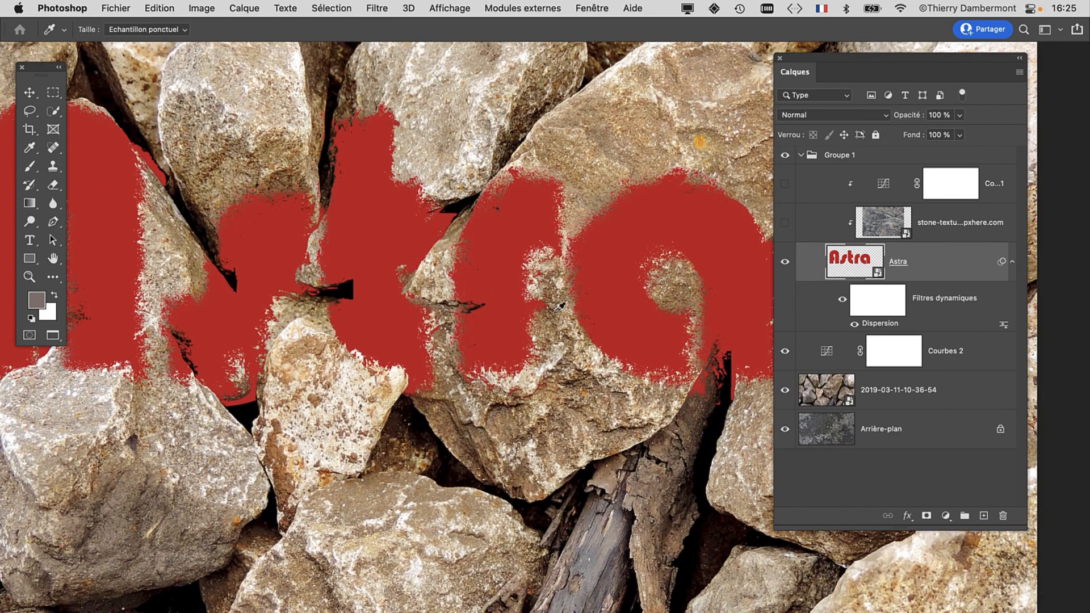
drag(561, 305, 292, 299)
Compare the Astra text with its Dispersion smart filter hidden and shown again
drag(792, 56, 655, 45)
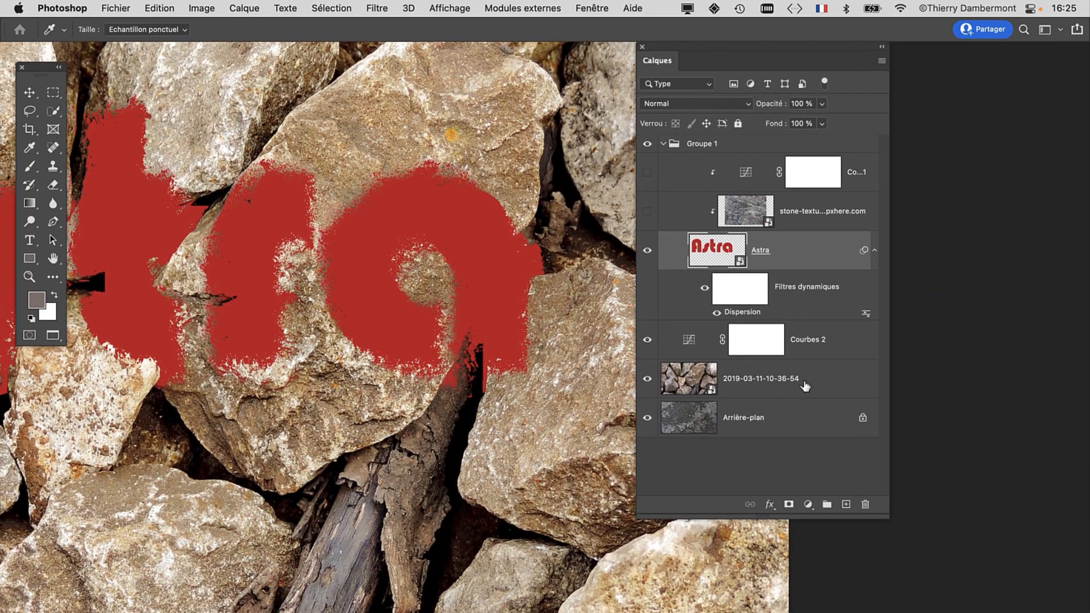
drag(888, 518, 1025, 487)
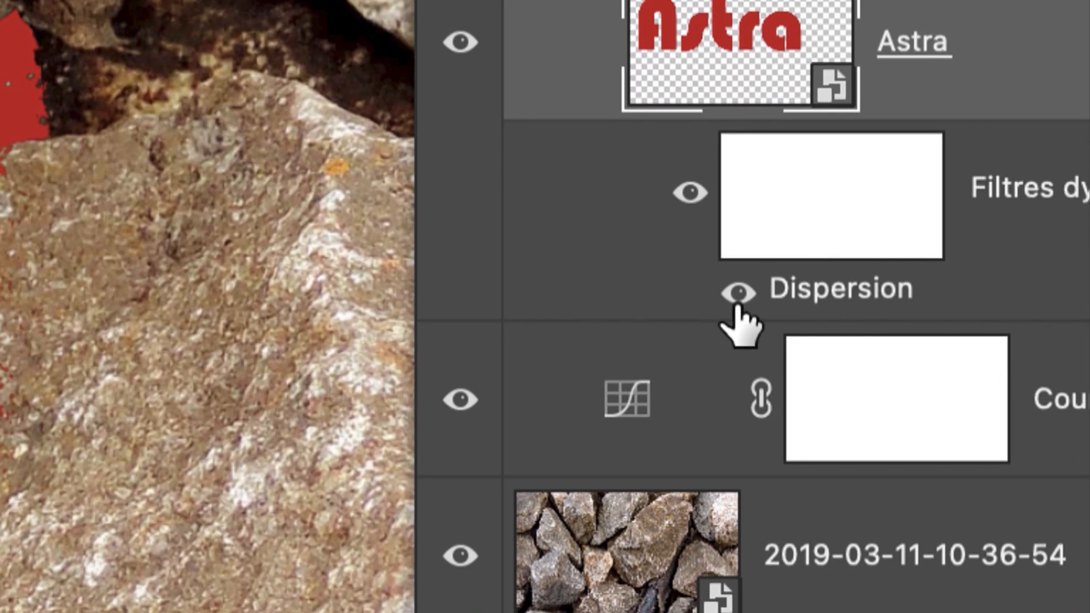
click(739, 295)
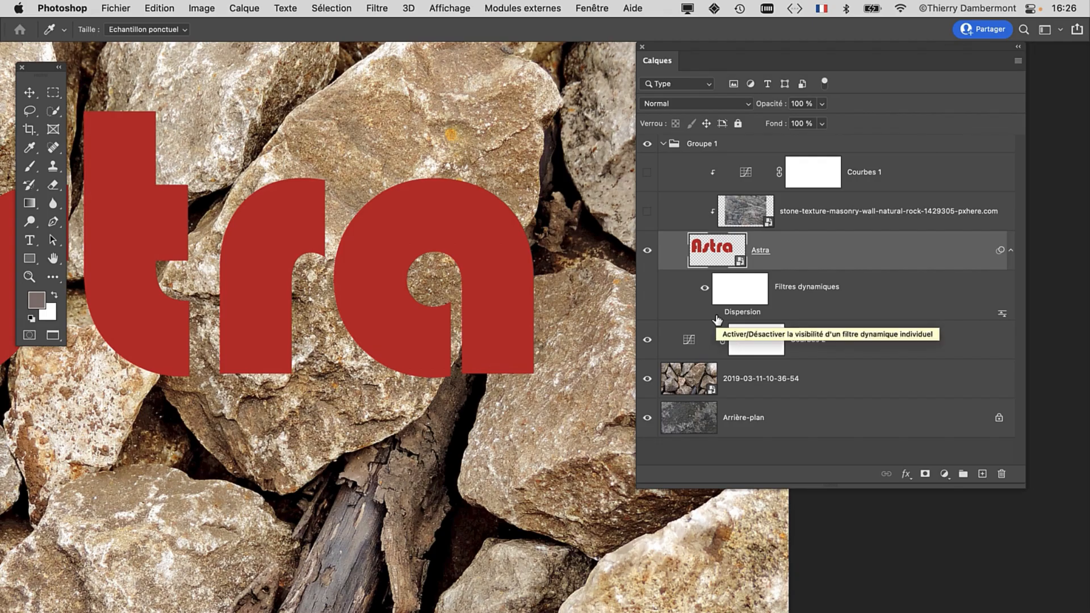
drag(401, 317, 732, 361)
drag(444, 368, 500, 378)
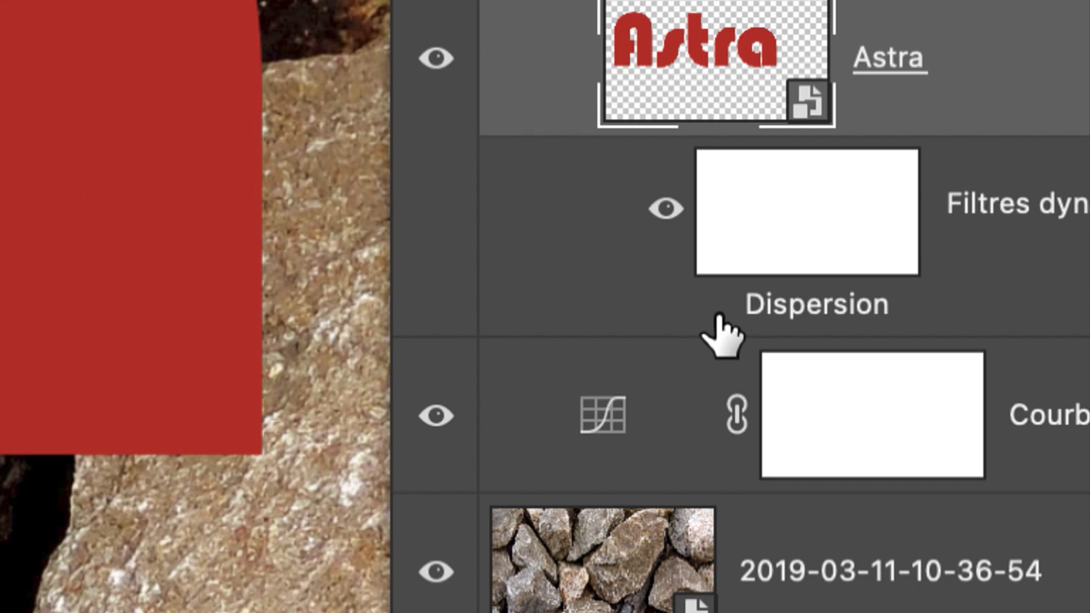
click(718, 314)
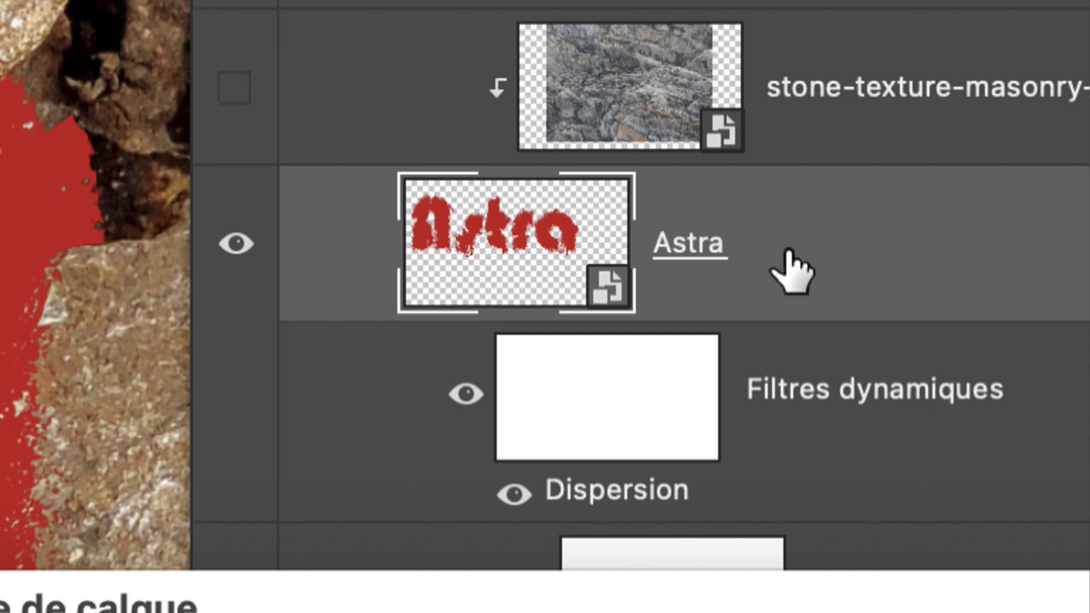
Blend the Astra layer into the rock by setting its underlying-layer comparison range (Calque du dessous) to 51/77 and 190/218
double_click(792, 273)
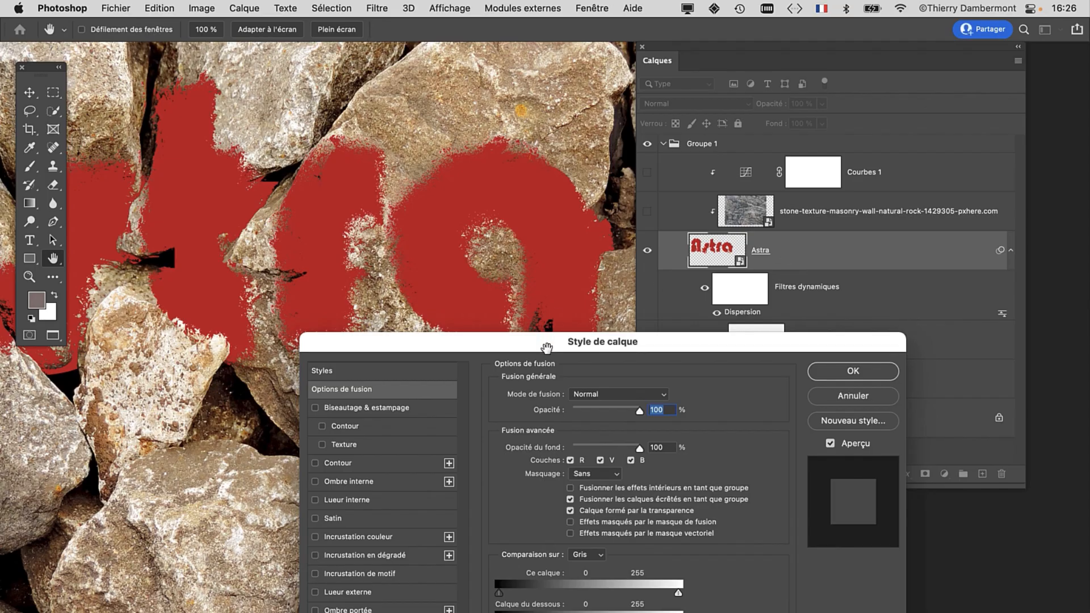
drag(551, 344, 743, 33)
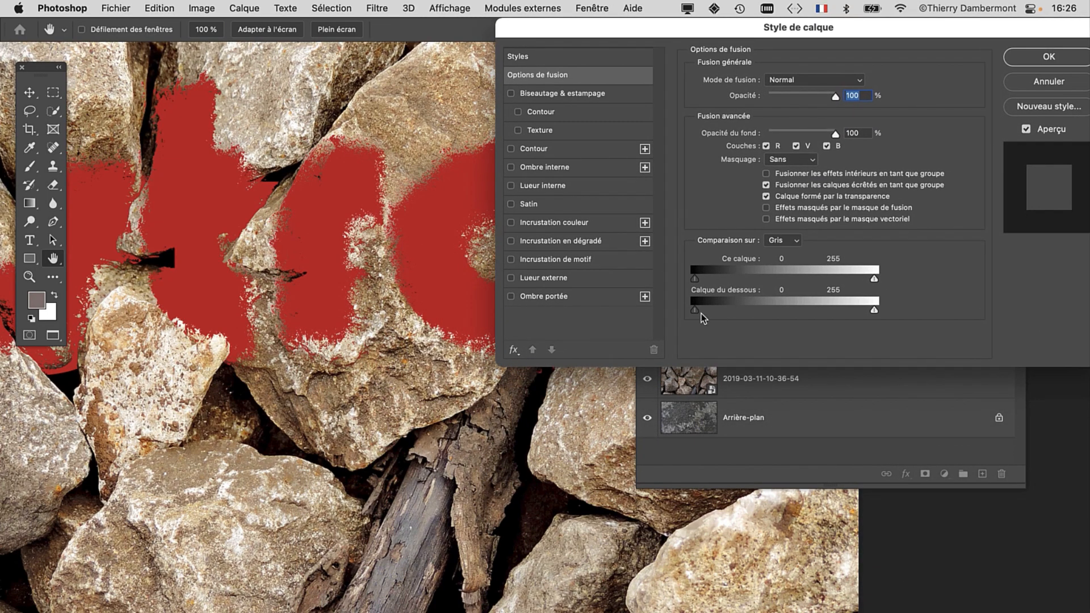
key(alt)
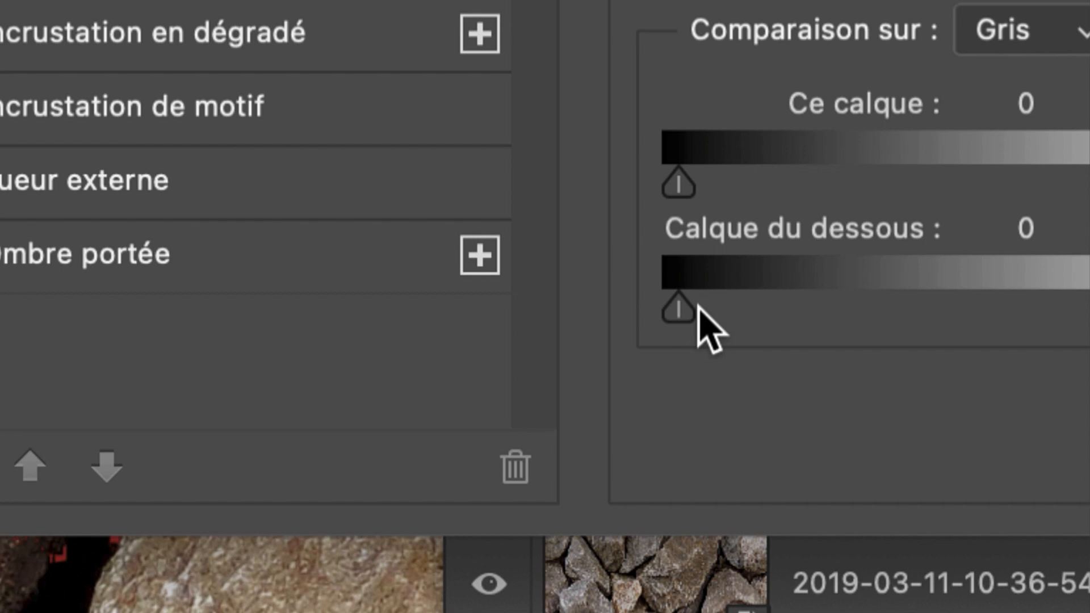
drag(683, 309, 724, 322)
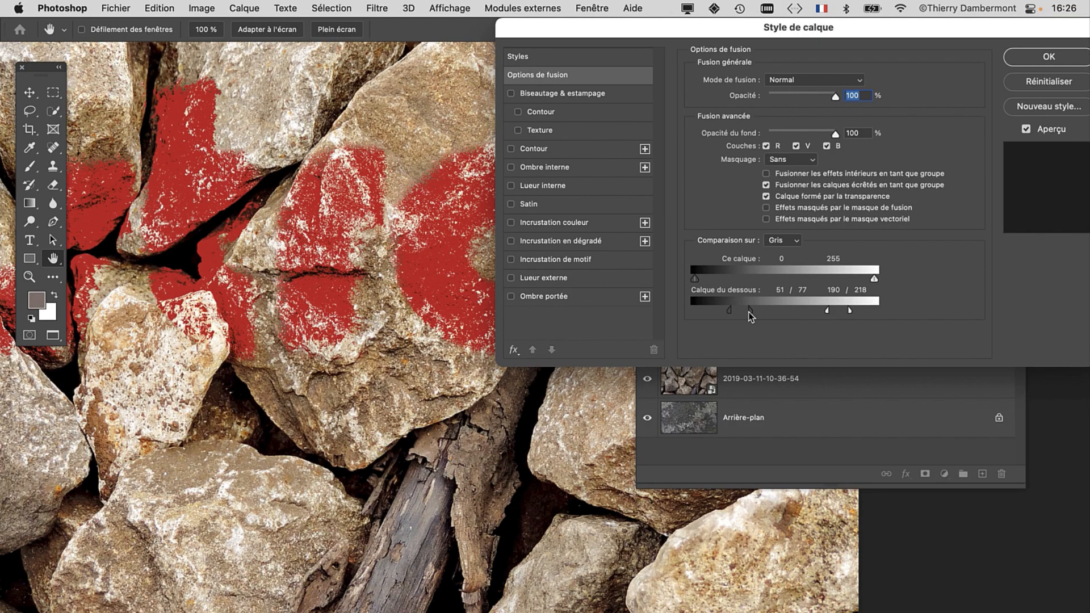
drag(446, 216, 225, 207)
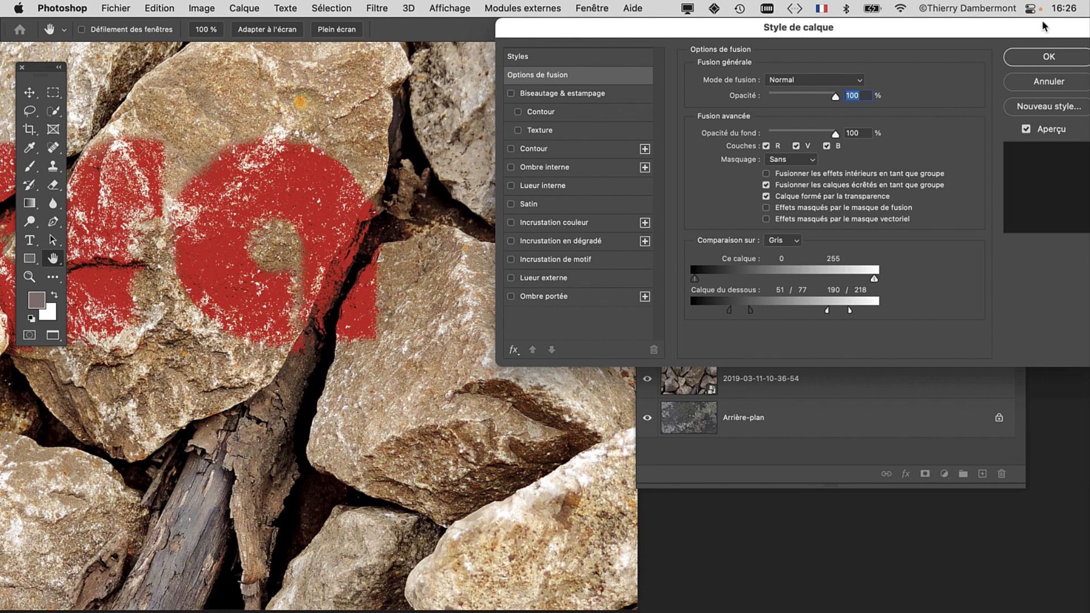
click(1049, 57)
scroll(367, 307, down, 5)
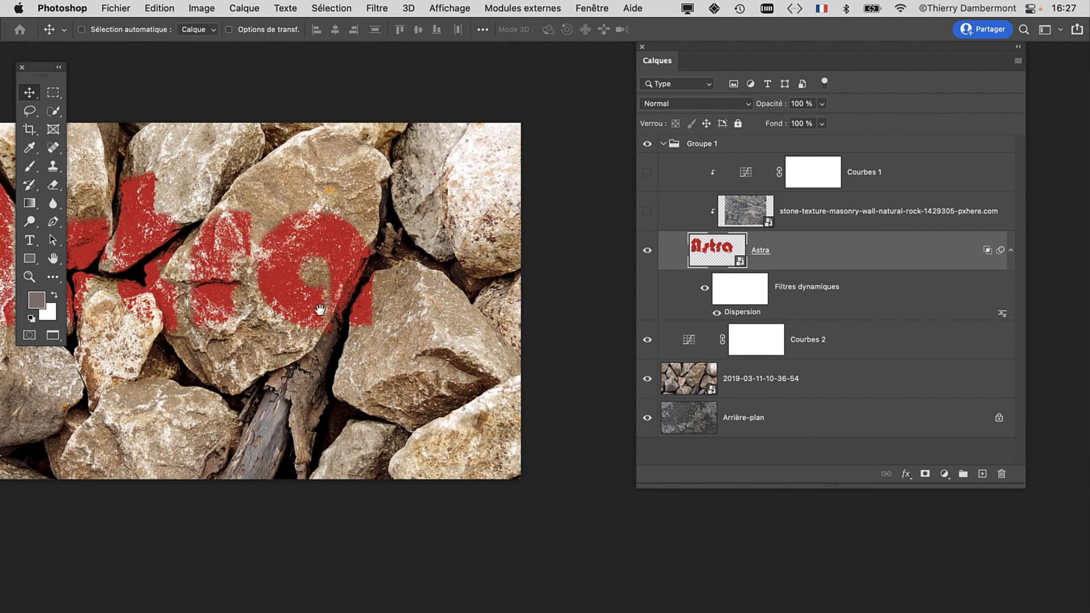
drag(321, 309, 574, 307)
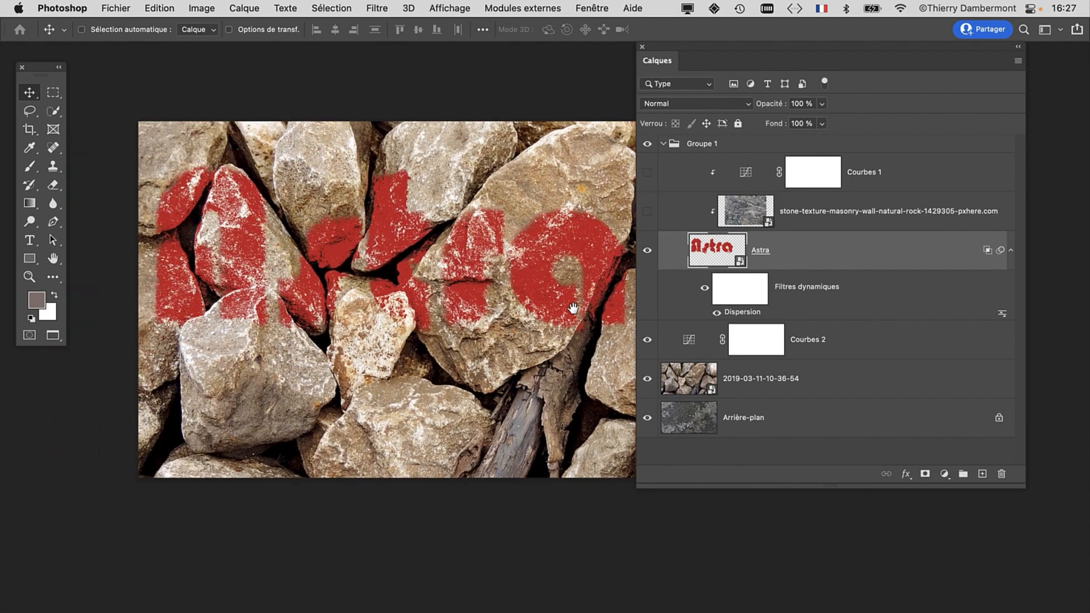
Change the Astra layer's Dispersion smart filter to horizontal and vertical scales of 30, using la map.psd as the displacement map
drag(725, 49, 857, 65)
scroll(384, 262, up, 1)
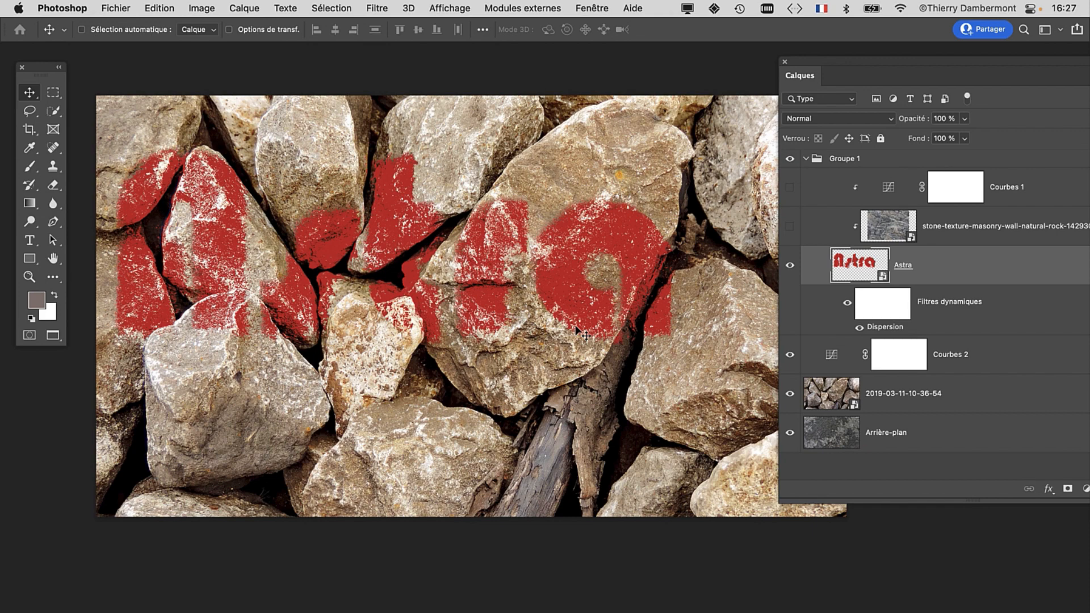
drag(802, 65, 556, 72)
drag(927, 507, 792, 521)
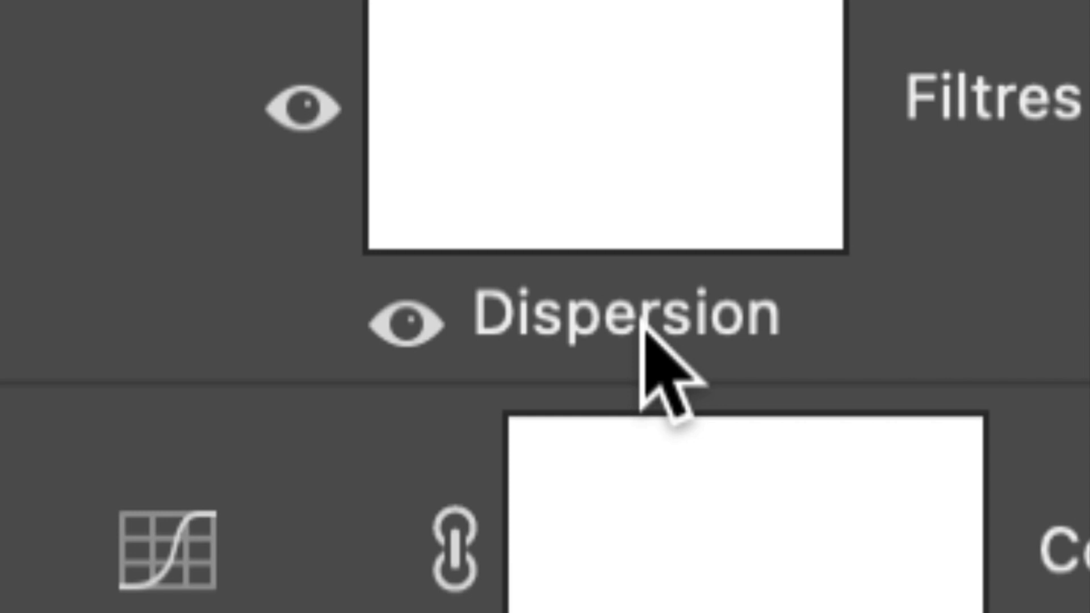
double_click(642, 324)
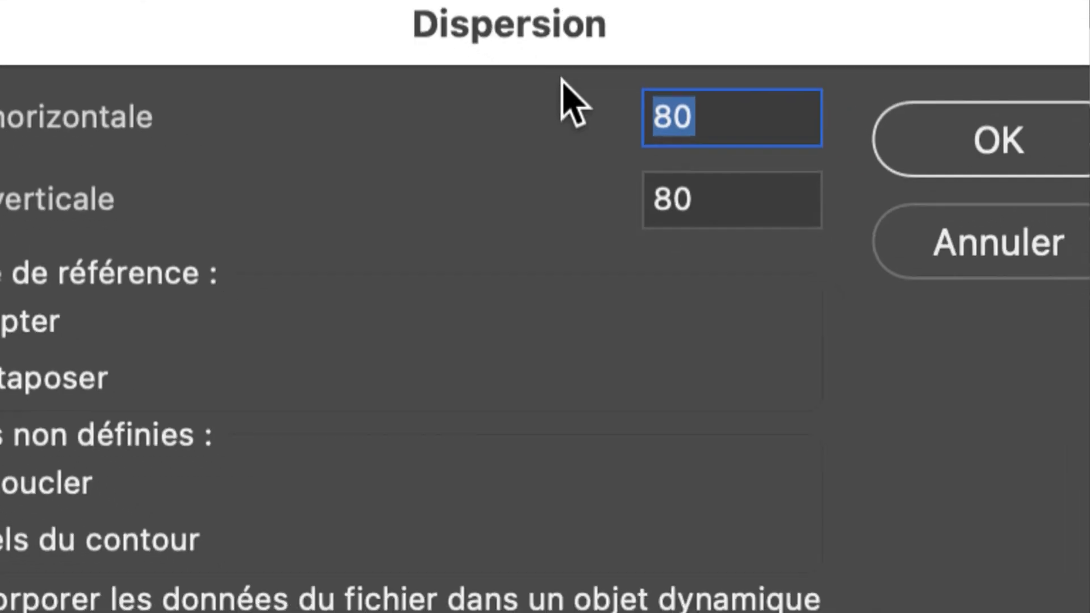
text(30)
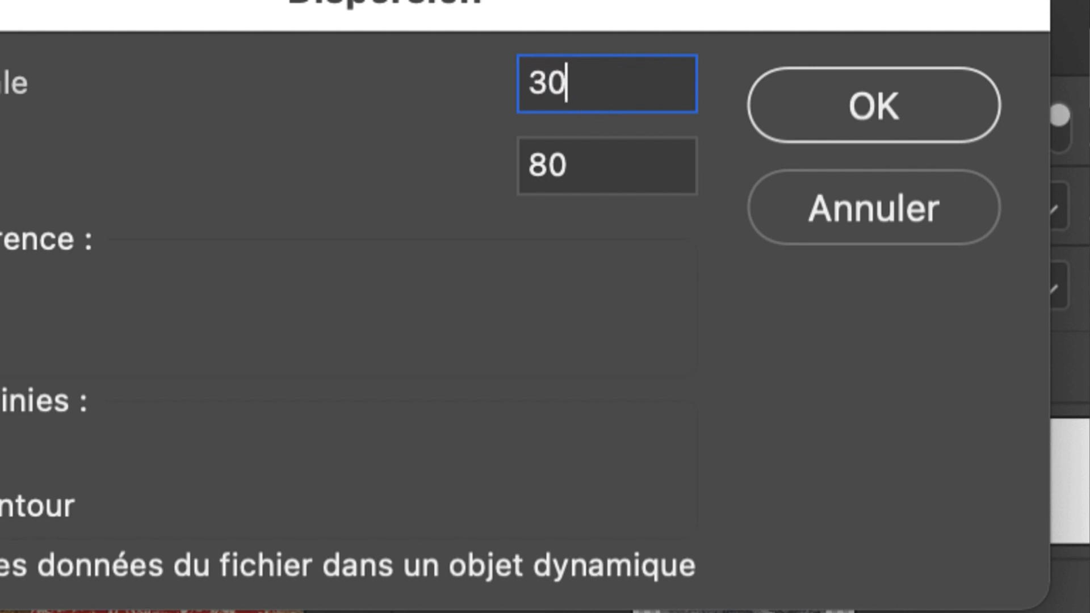
key(Tab)
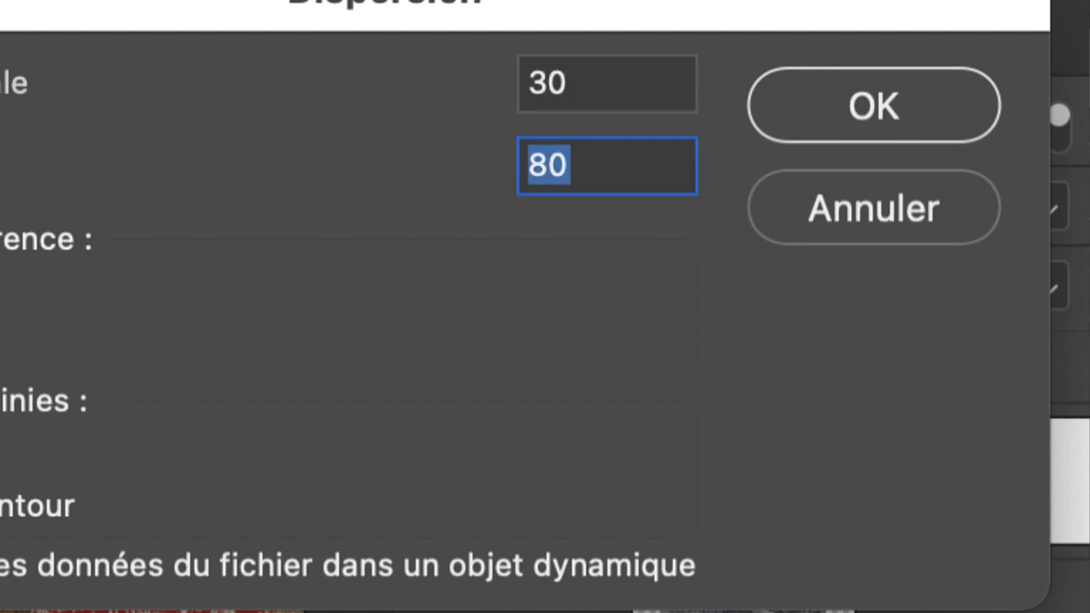
text(30)
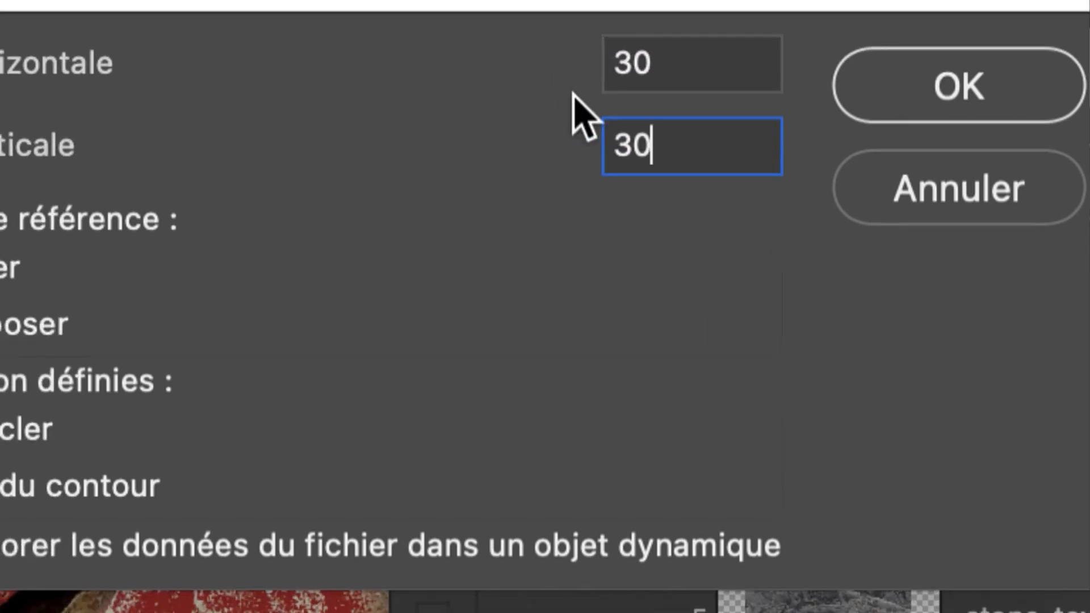
key(Tab)
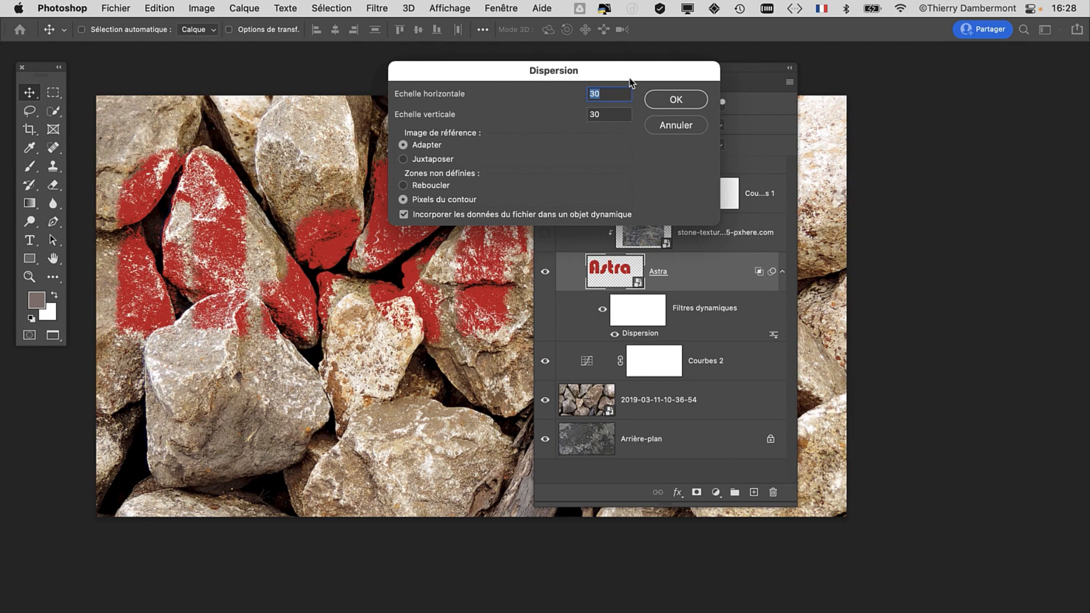
drag(629, 75, 882, 83)
click(926, 108)
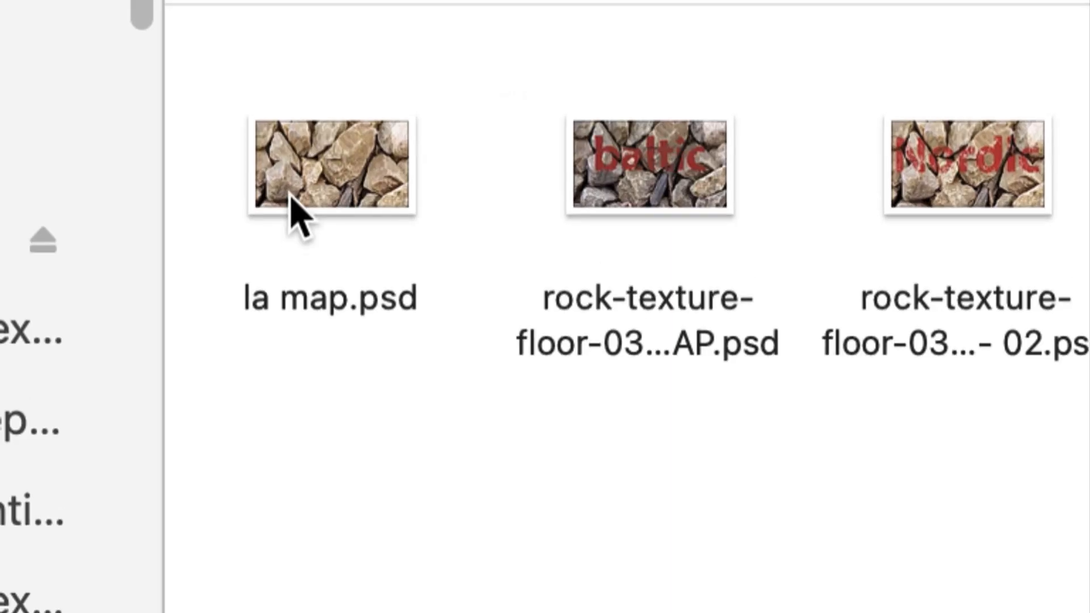
click(291, 196)
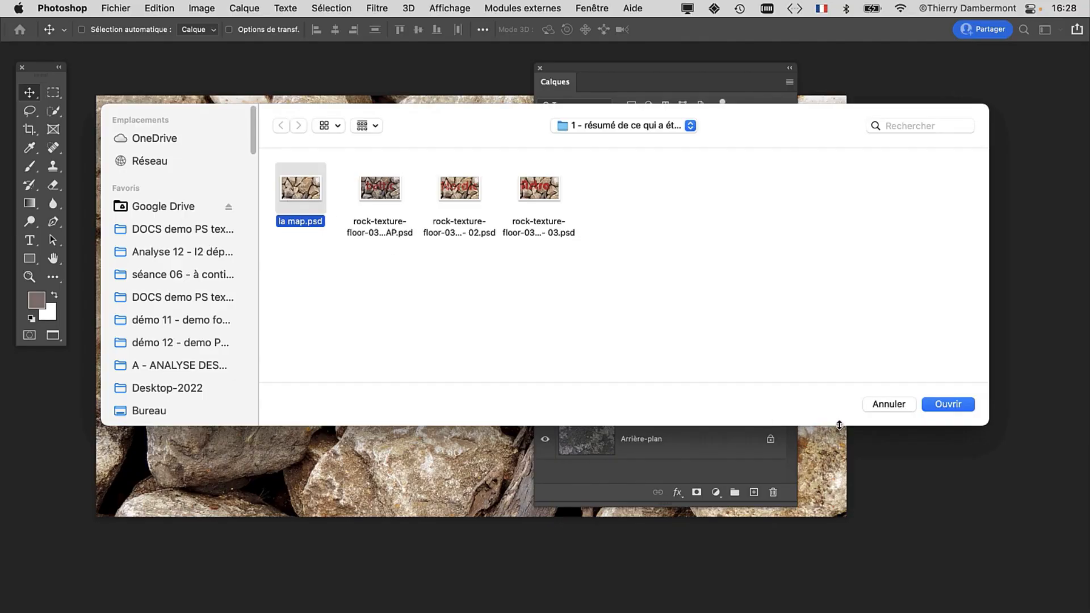
click(943, 404)
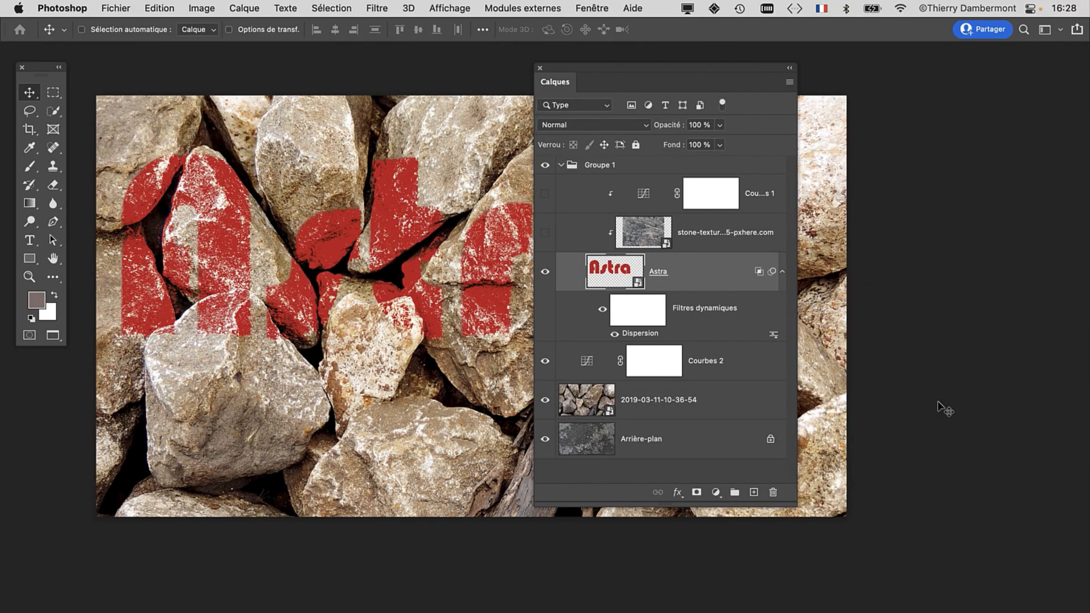
Examine up close how the displaced and blended Astra letters follow the relief, edges and gaps of the stones
drag(619, 74, 881, 85)
scroll(672, 312, up, 5)
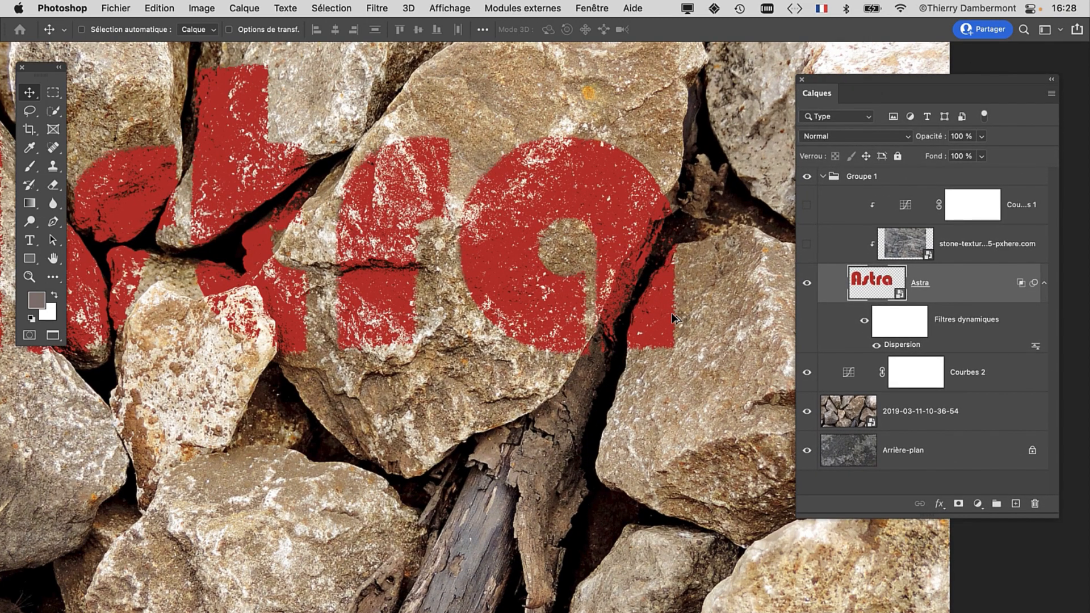
scroll(673, 312, up, 2)
scroll(672, 312, up, 4)
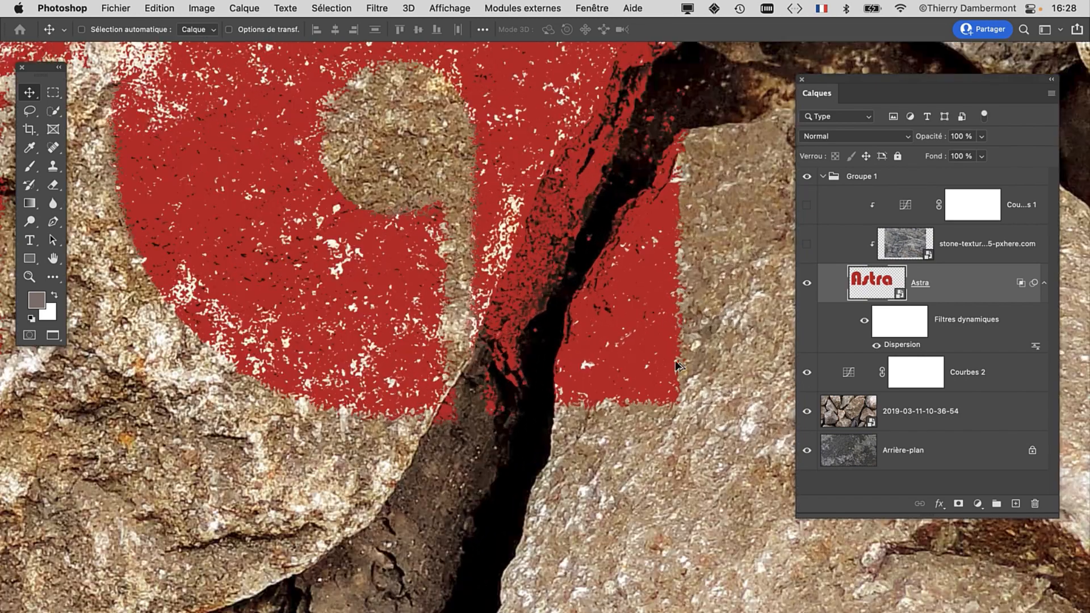
drag(352, 228, 493, 422)
drag(361, 95, 416, 247)
drag(273, 239, 608, 234)
drag(392, 203, 644, 254)
scroll(460, 210, up, 4)
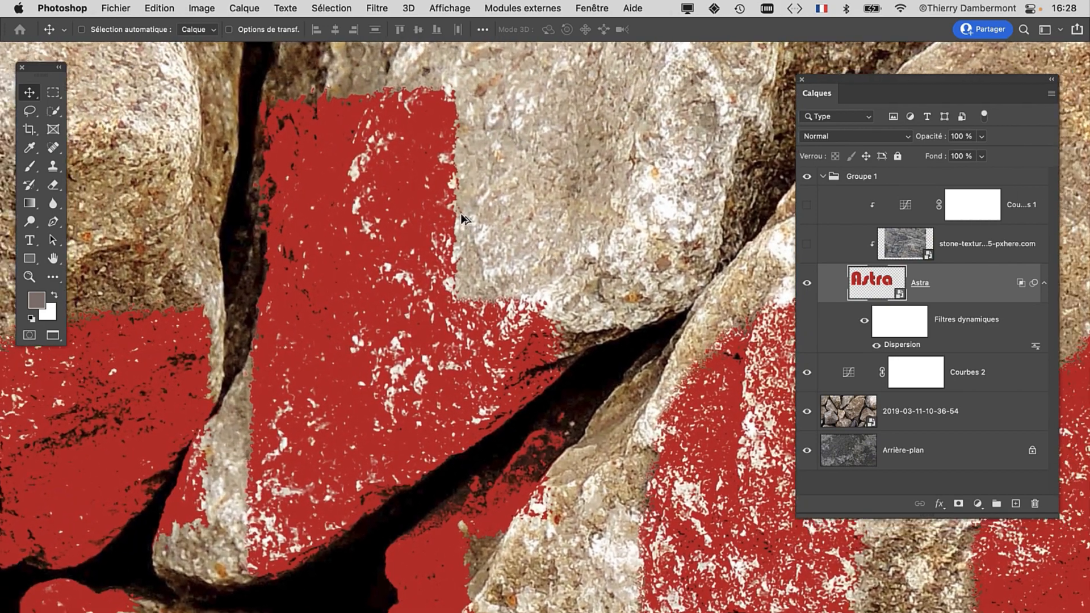
scroll(454, 329, down, 4)
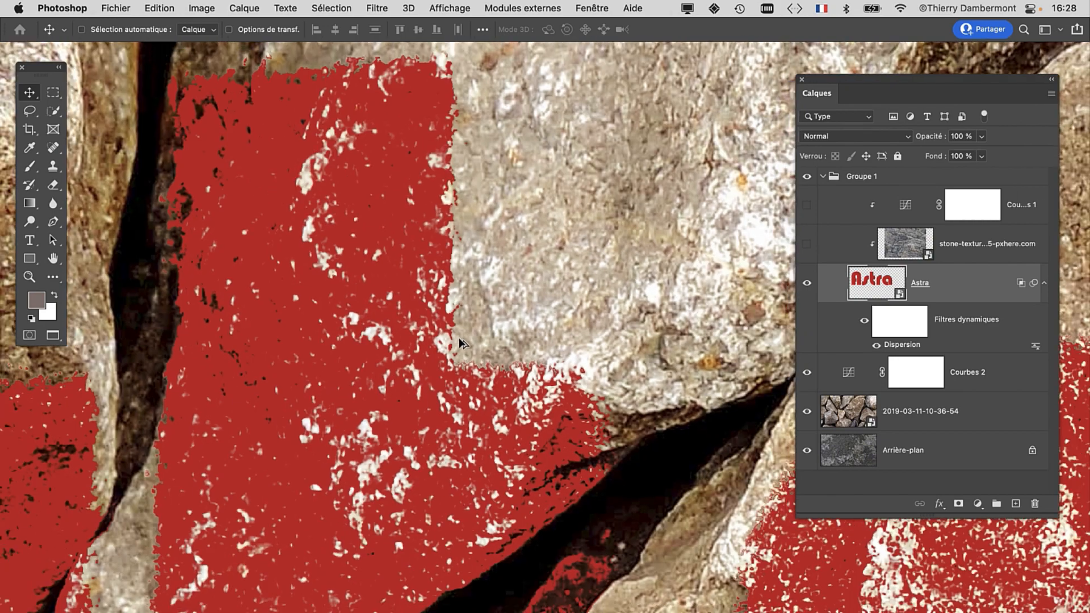
scroll(459, 336, up, 4)
scroll(459, 336, down, 6)
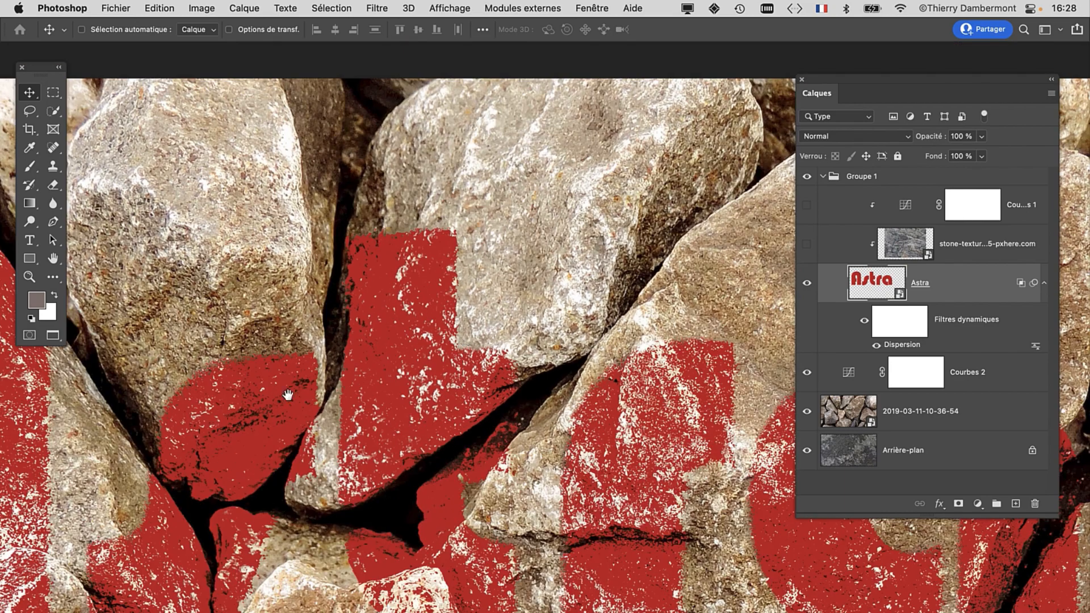
drag(288, 390, 623, 289)
scroll(604, 360, down, 5)
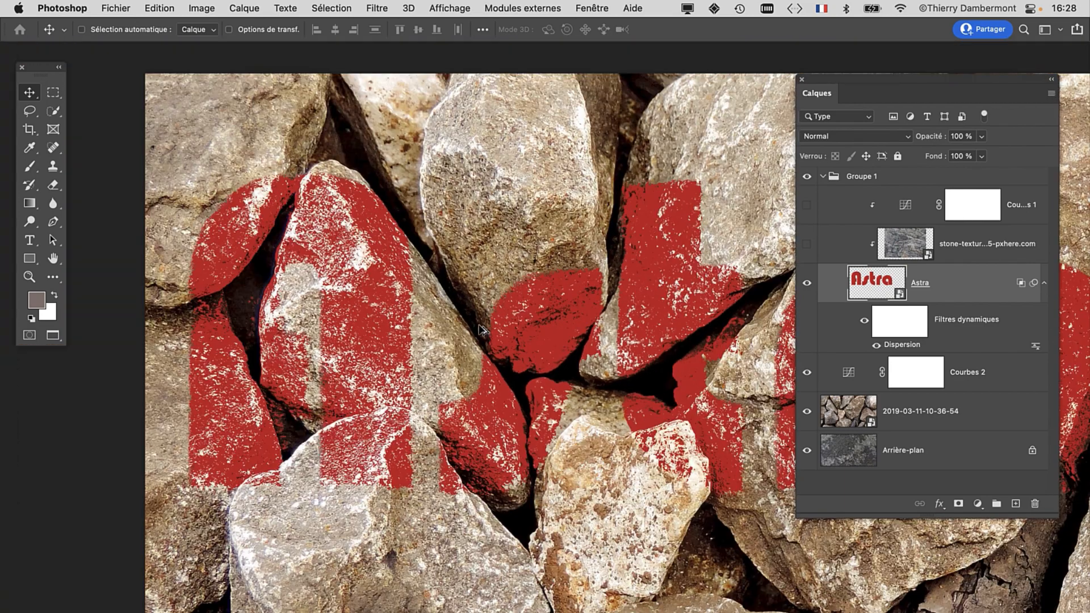
drag(604, 360, 418, 275)
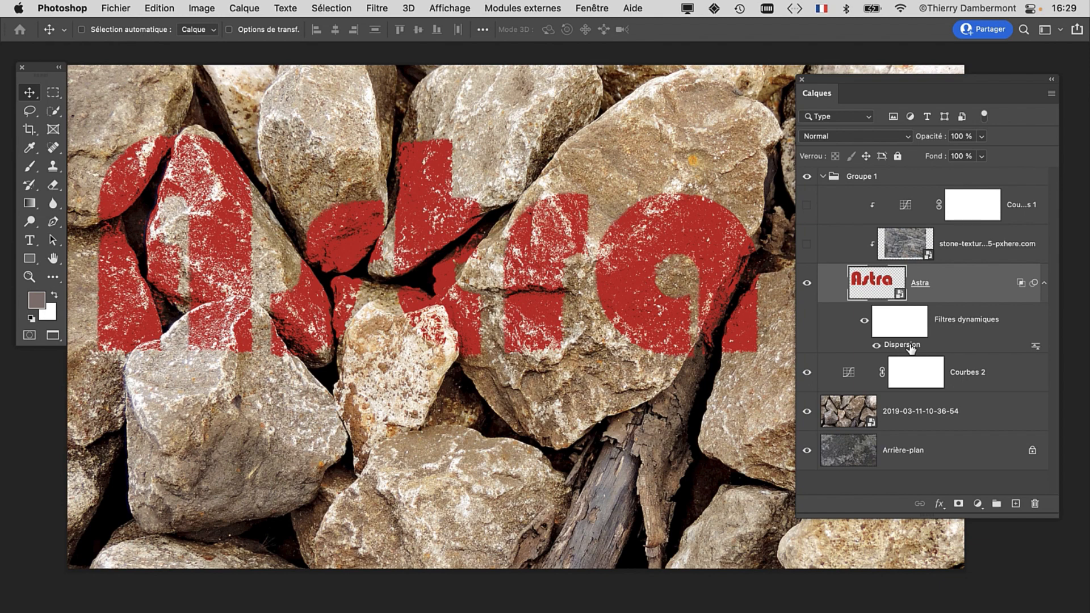
Open the displacement map file la map.psd as a separate document
key(super)
scroll(568, 374, down, 2)
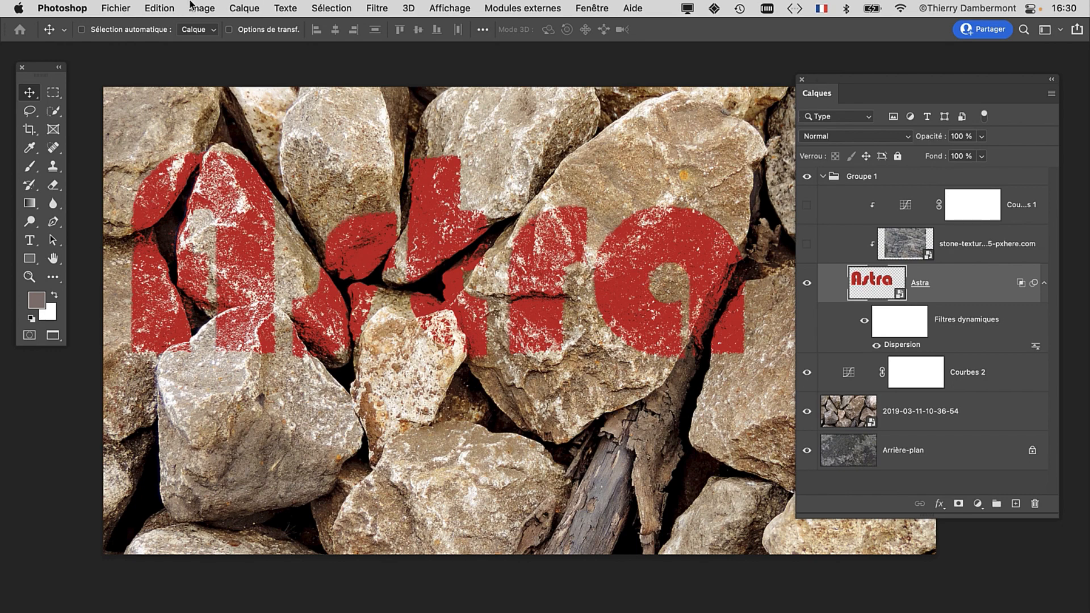
click(124, 8)
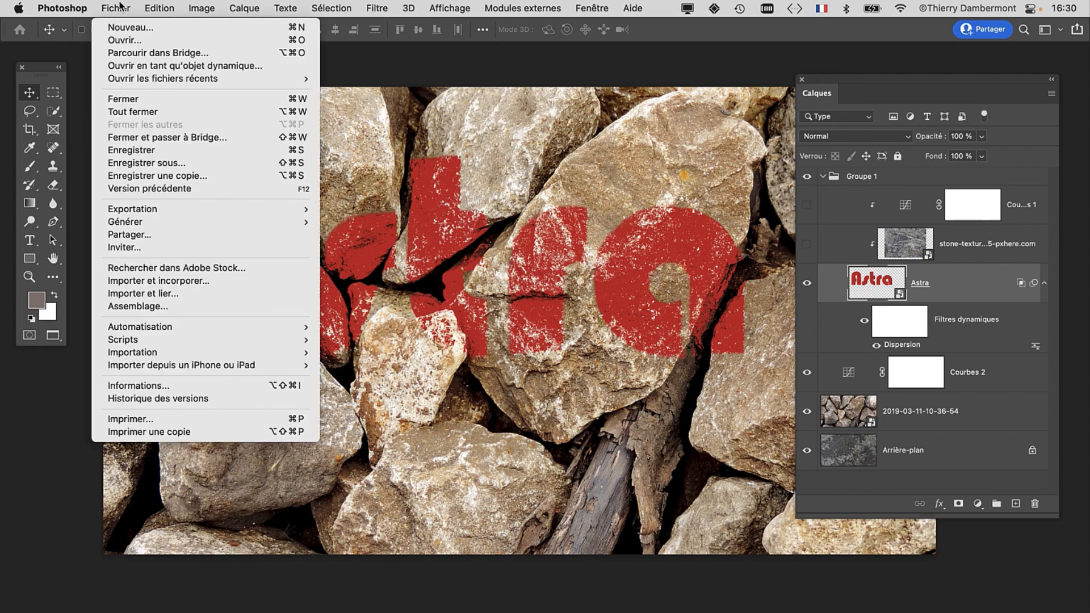
click(124, 40)
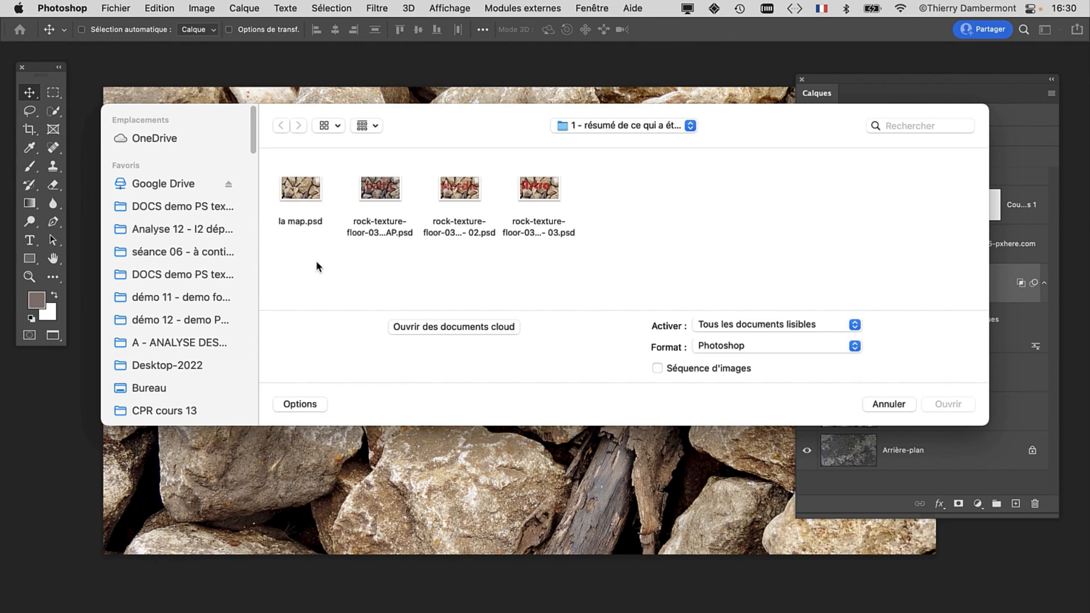
click(291, 194)
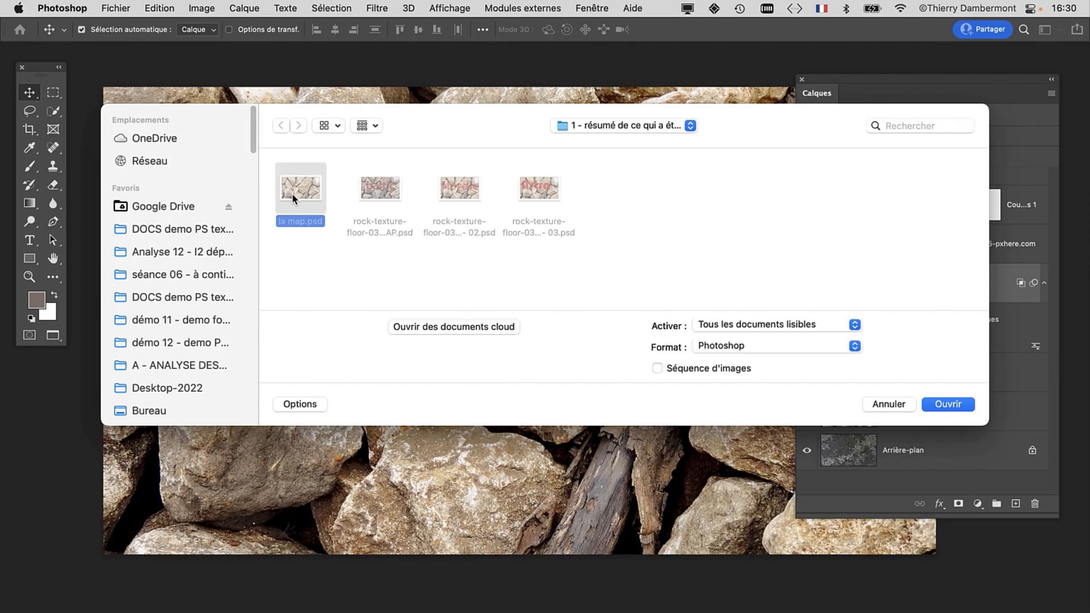
click(948, 404)
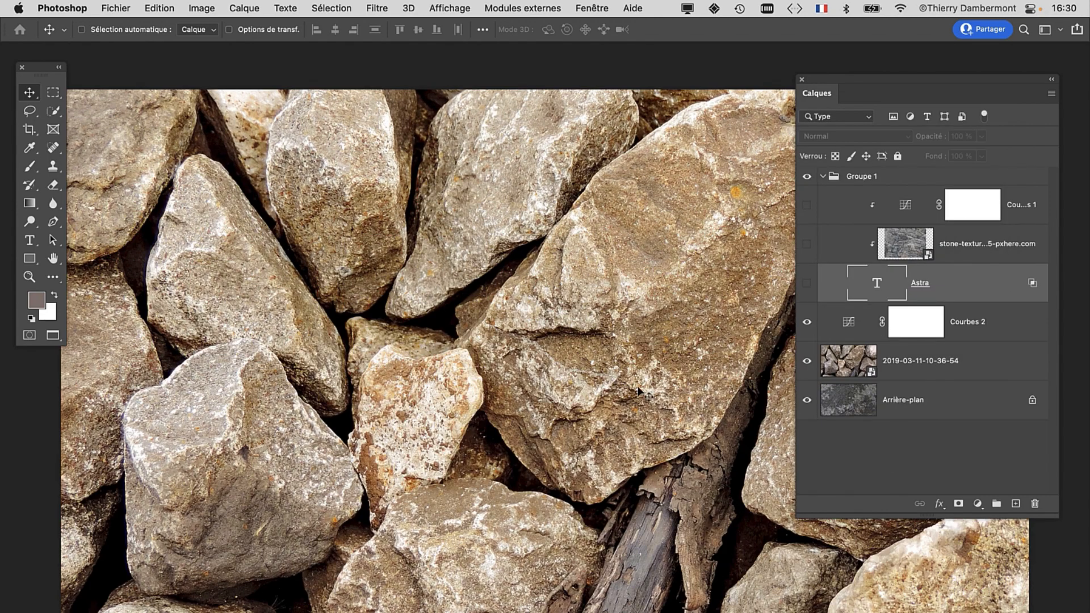
Flatten the la map.psd image into a single layer, discarding the hidden layers
scroll(630, 386, down, 3)
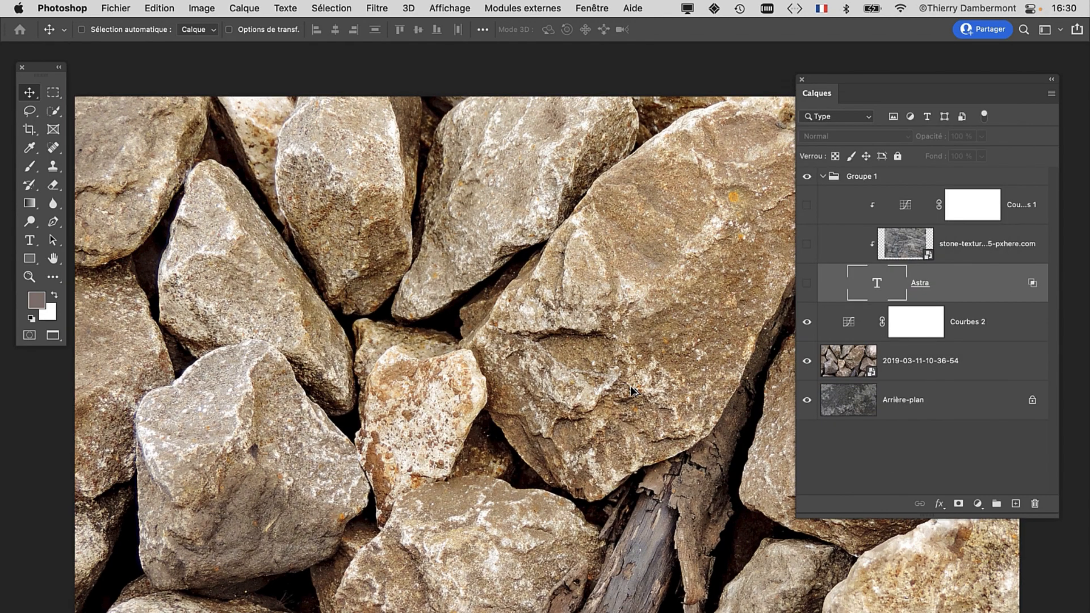
scroll(351, 361, right, 3)
scroll(351, 361, down, 1)
scroll(351, 362, down, 2)
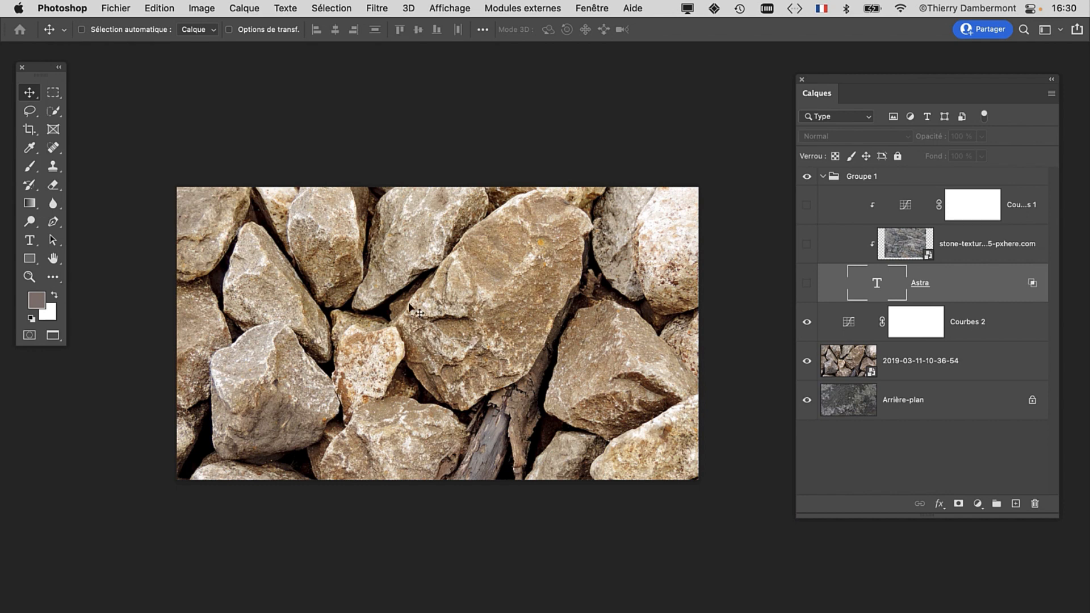
scroll(408, 302, down, 3)
scroll(408, 302, right, 2)
drag(809, 79, 699, 70)
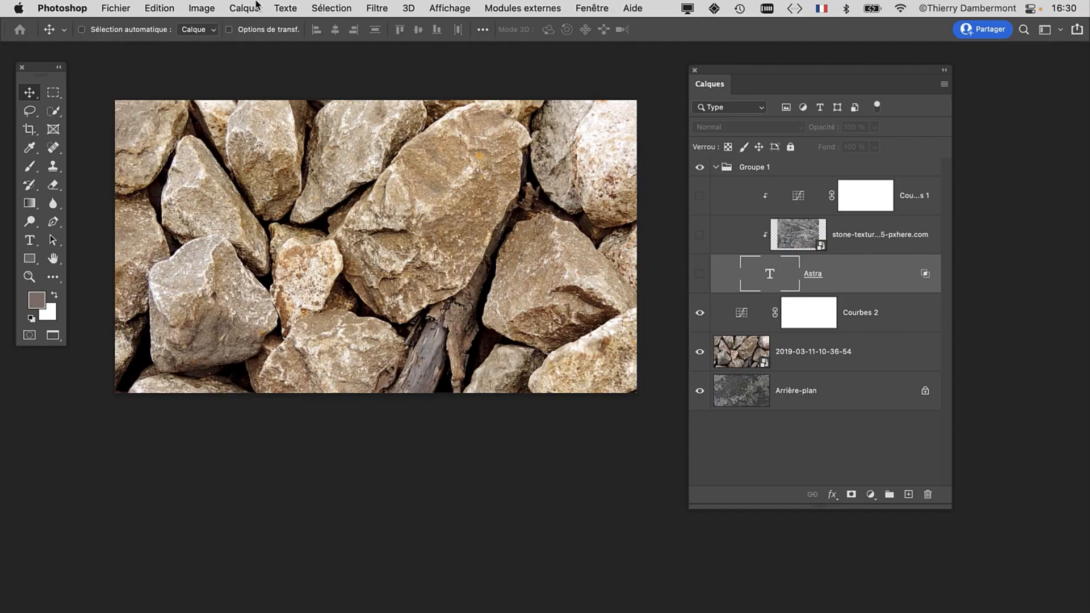
click(257, 7)
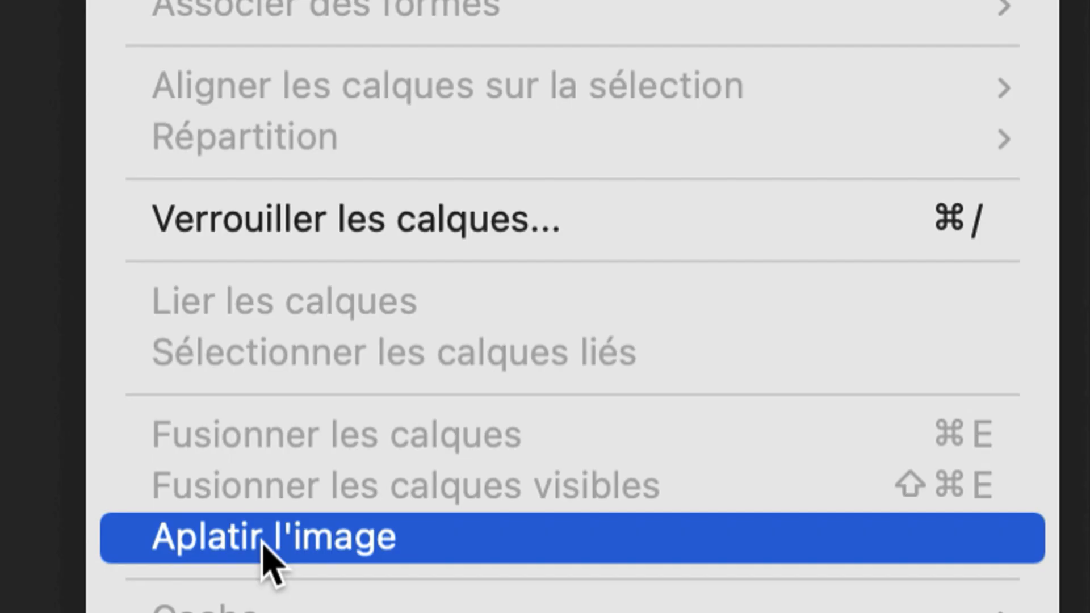
click(264, 544)
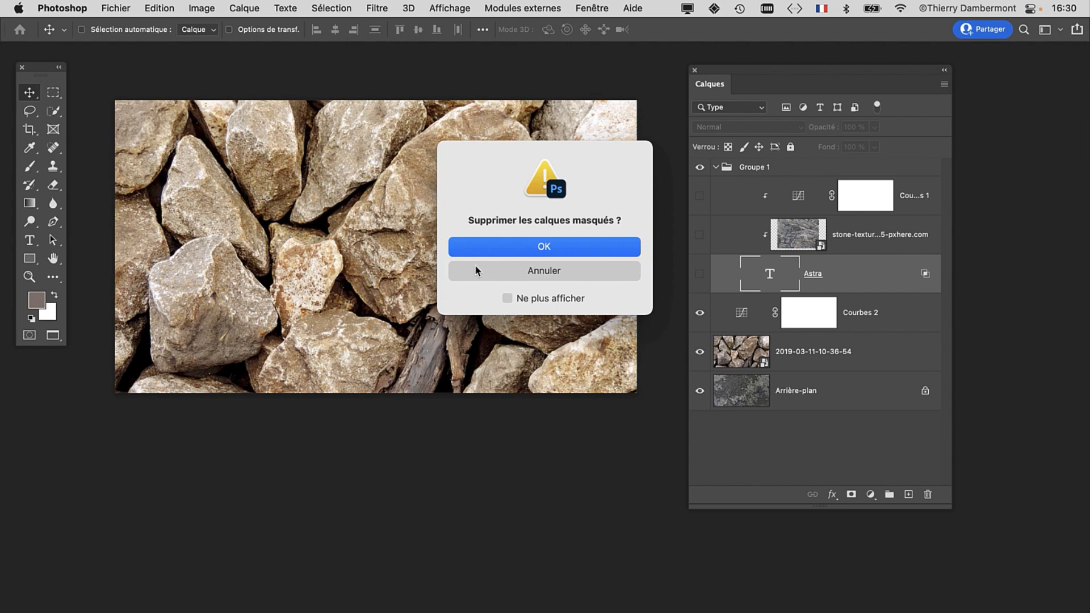
key(super)
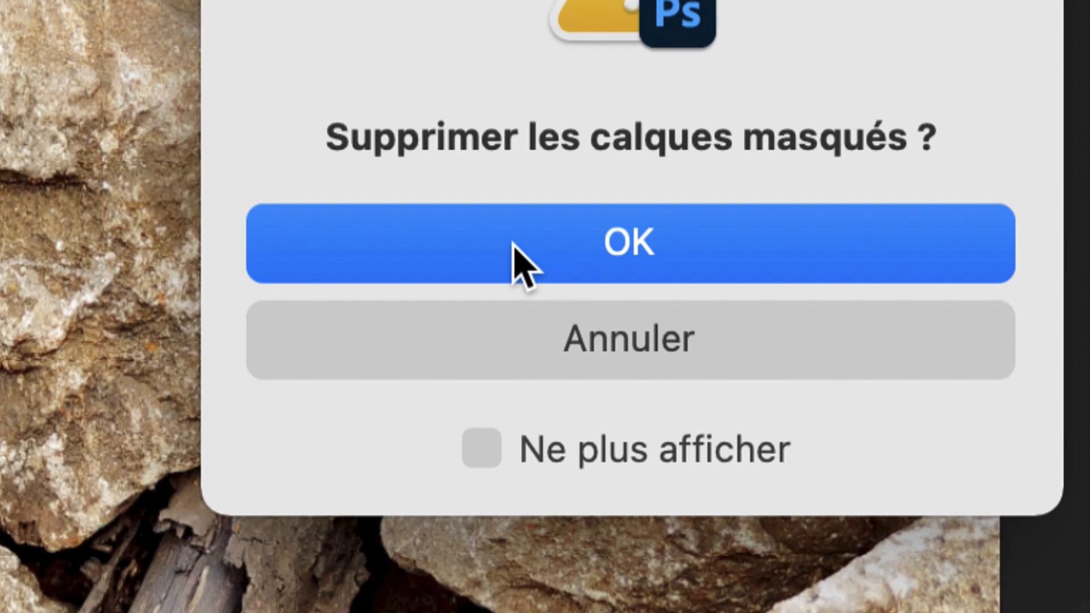
click(514, 246)
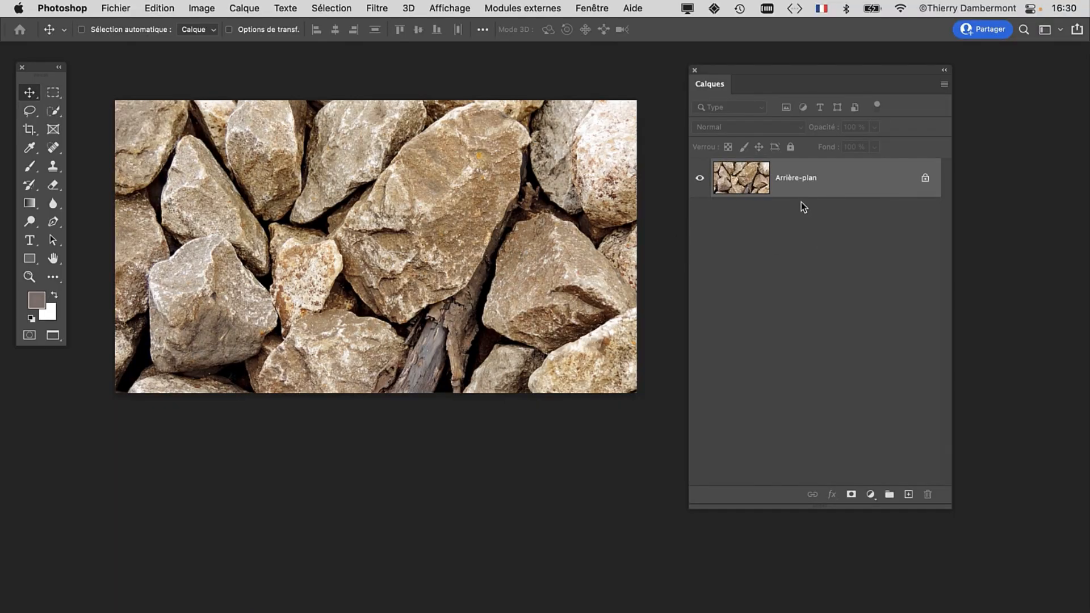
Convert the flattened Arrière-plan layer into a smart object
key(super)
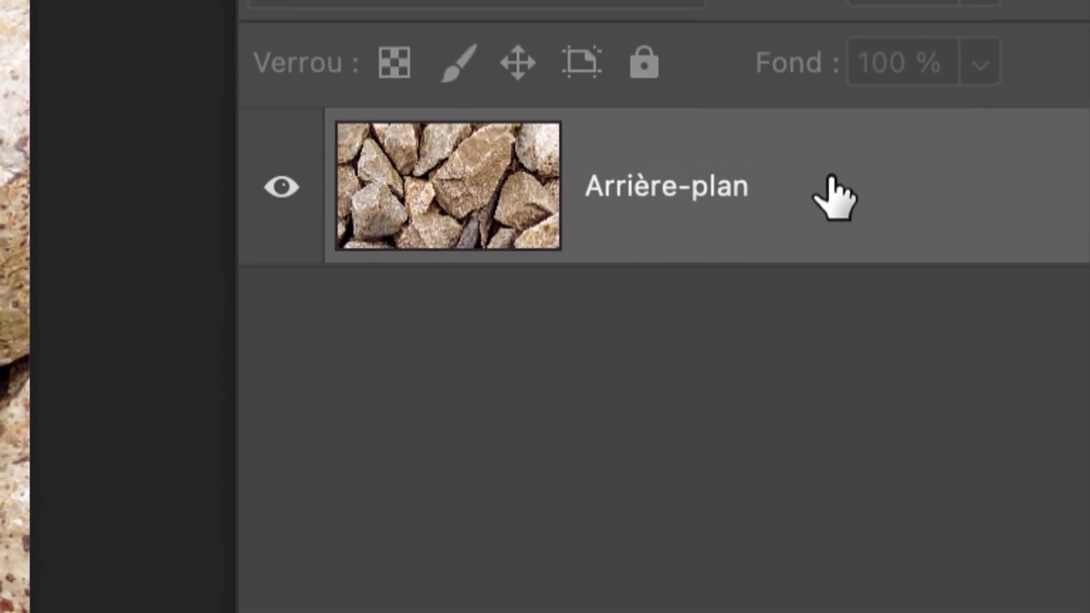
right_click(831, 183)
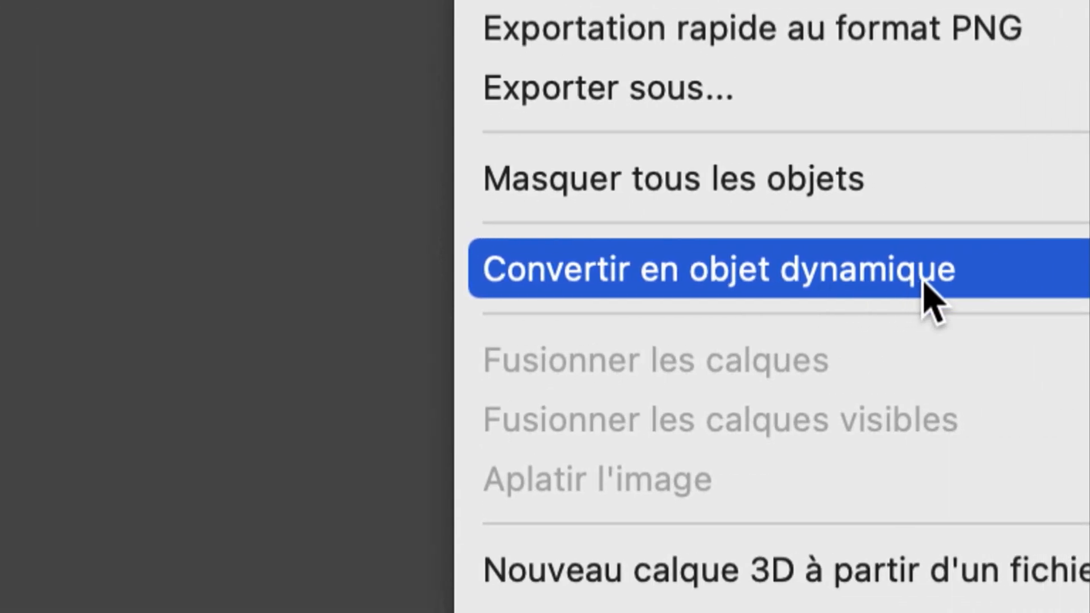
click(923, 283)
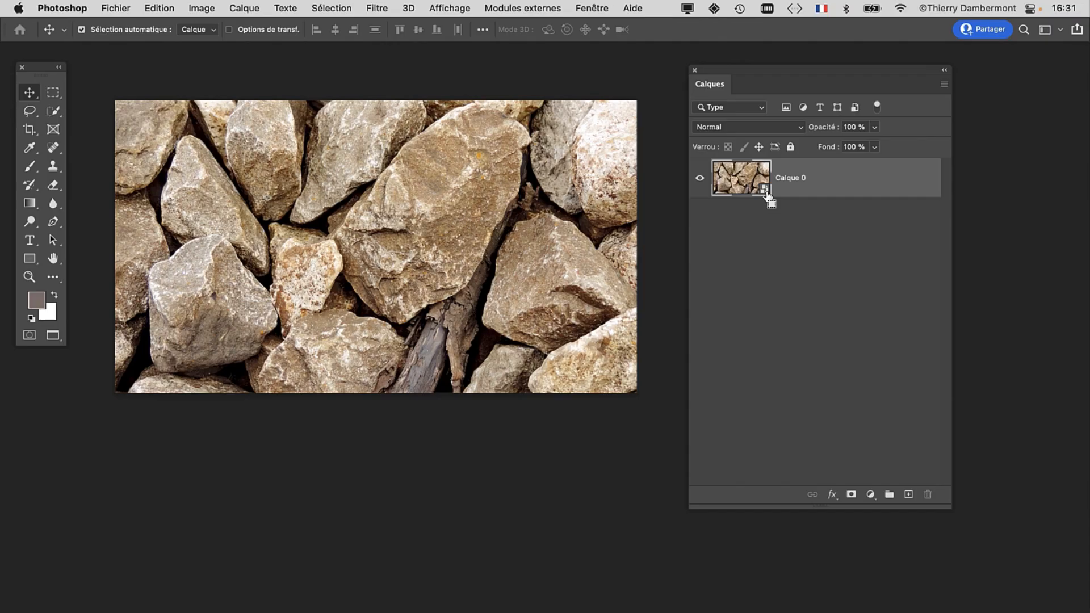
Apply a Gaussian Blur (Flou gaussien) smart filter with a radius of 12,0 pixels to the stone layer
click(376, 7)
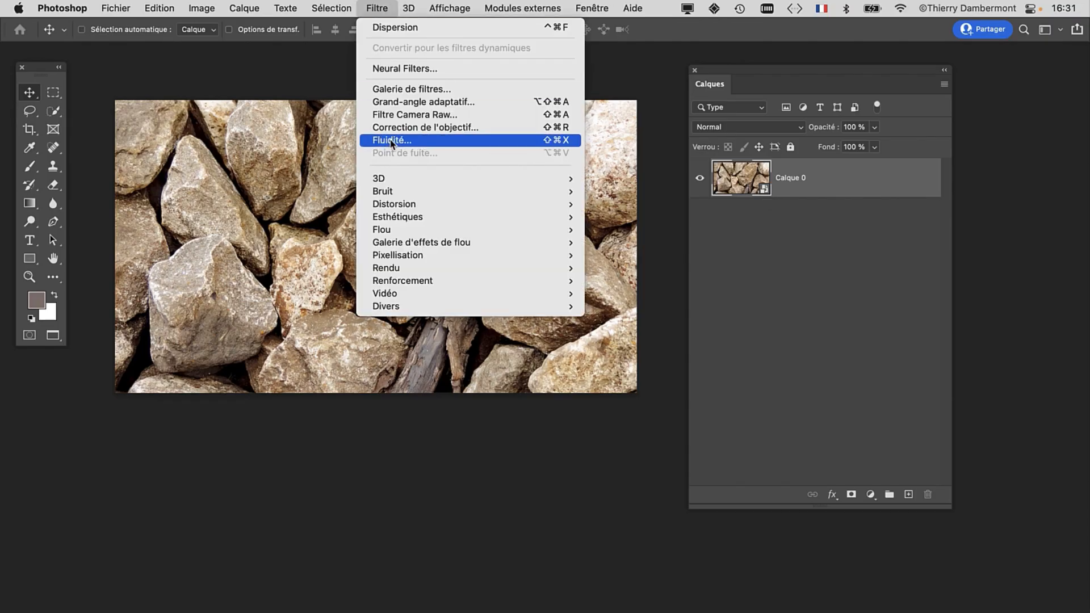
mouse_move(414, 230)
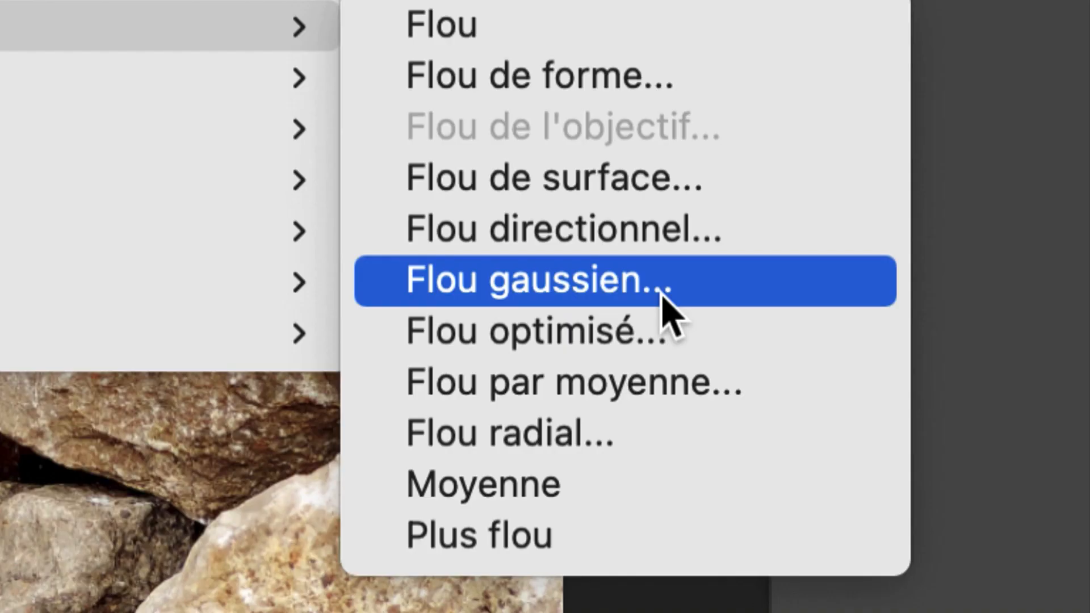
click(662, 293)
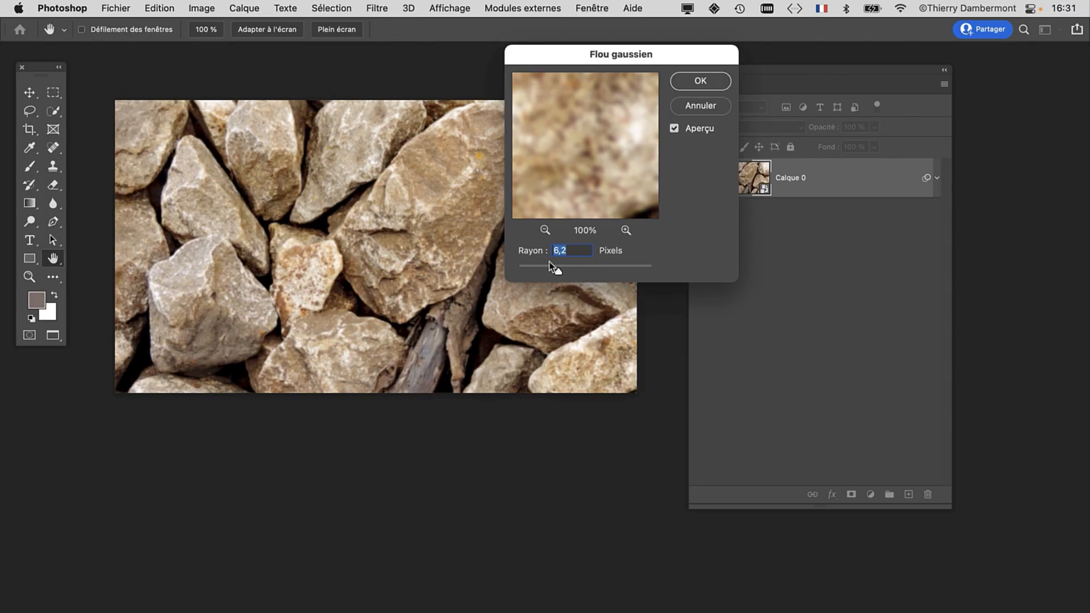
key(alt)
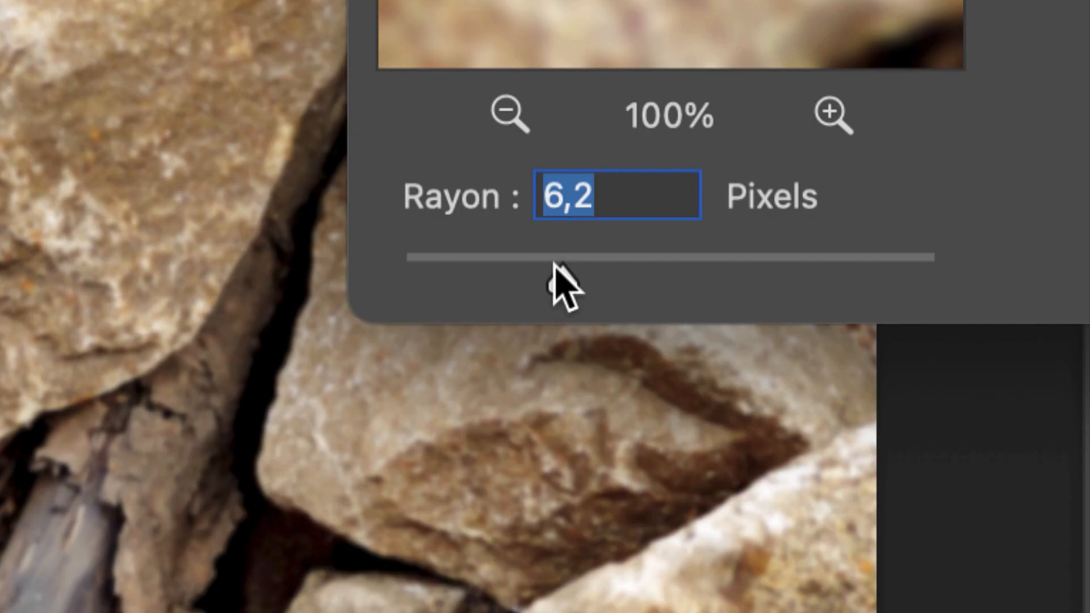
mouse_move(555, 264)
mouse_down()
mouse_move(625, 264)
mouse_move(557, 264)
mouse_up()
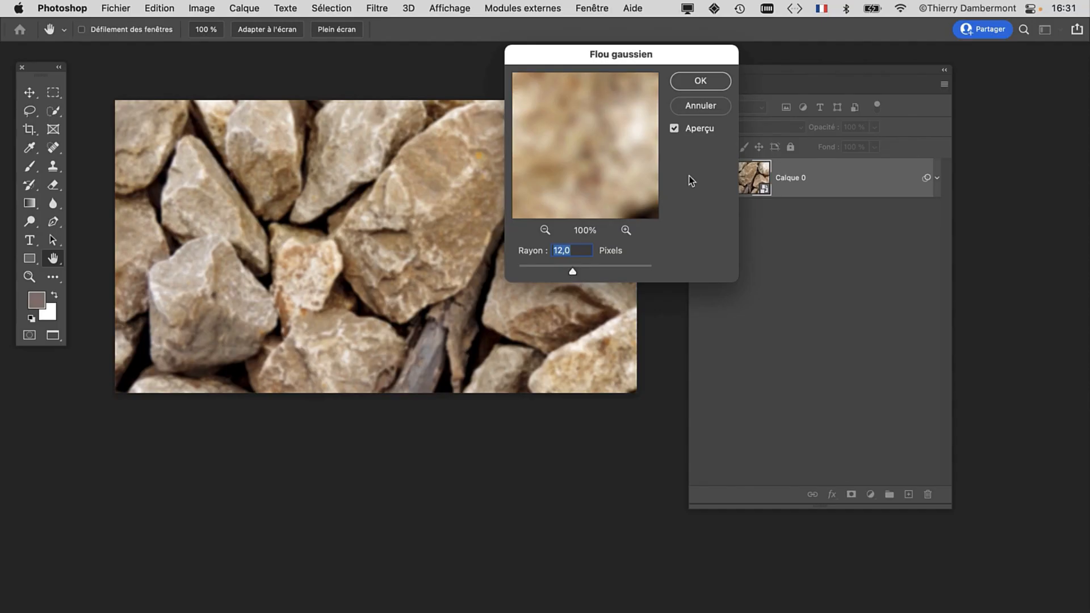
key(Return)
Examine up close how the blur softens the fine texture, edges and gaps of the stones in the displacement map
scroll(412, 210, up, 5)
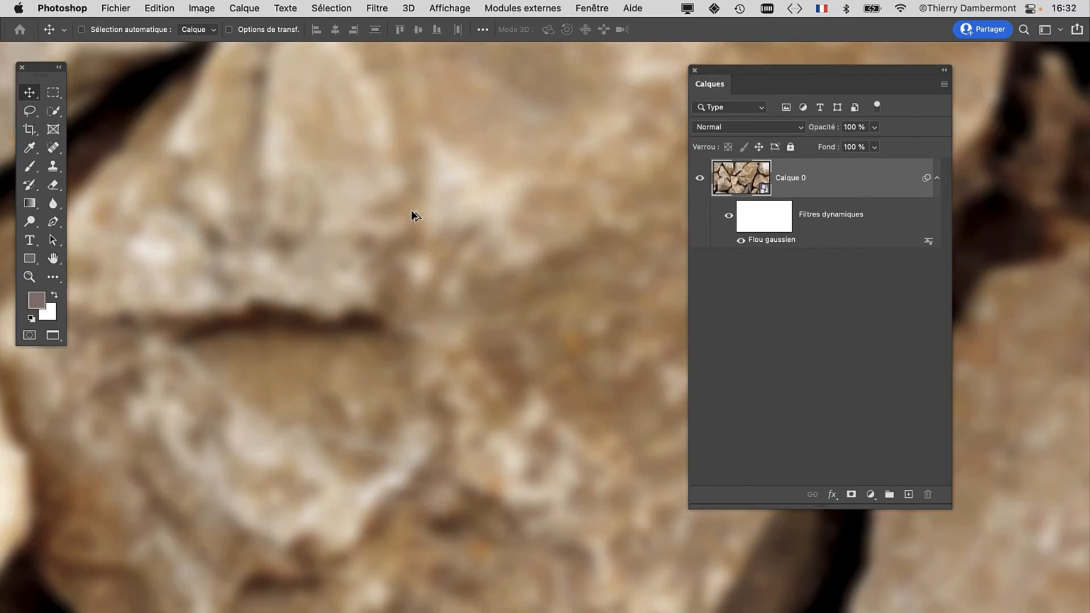
drag(520, 294, 299, 265)
drag(557, 375, 428, 282)
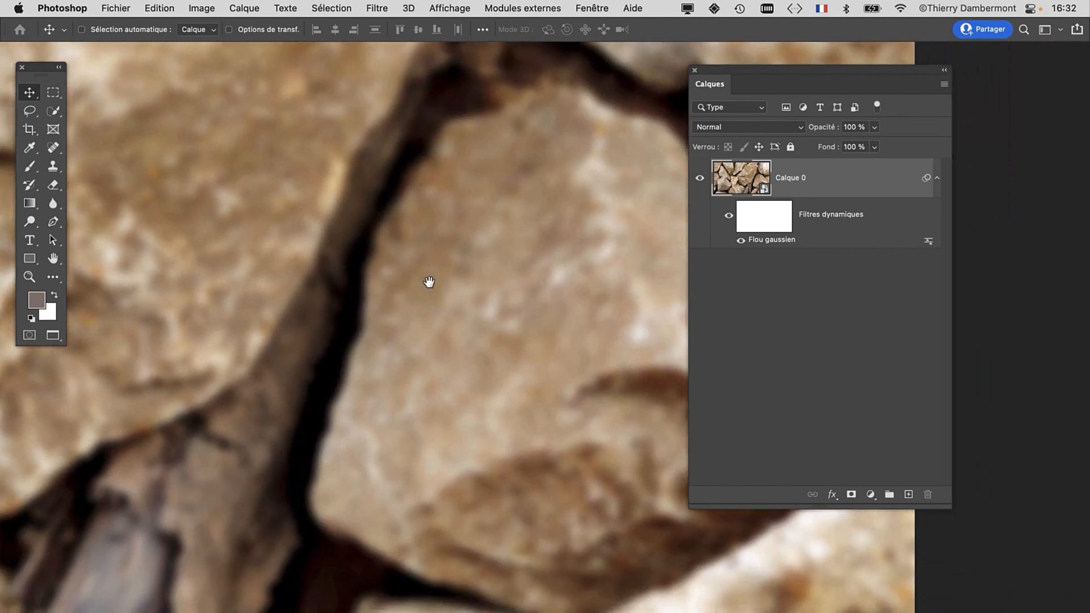
scroll(430, 283, down, 2)
scroll(428, 281, down, 2)
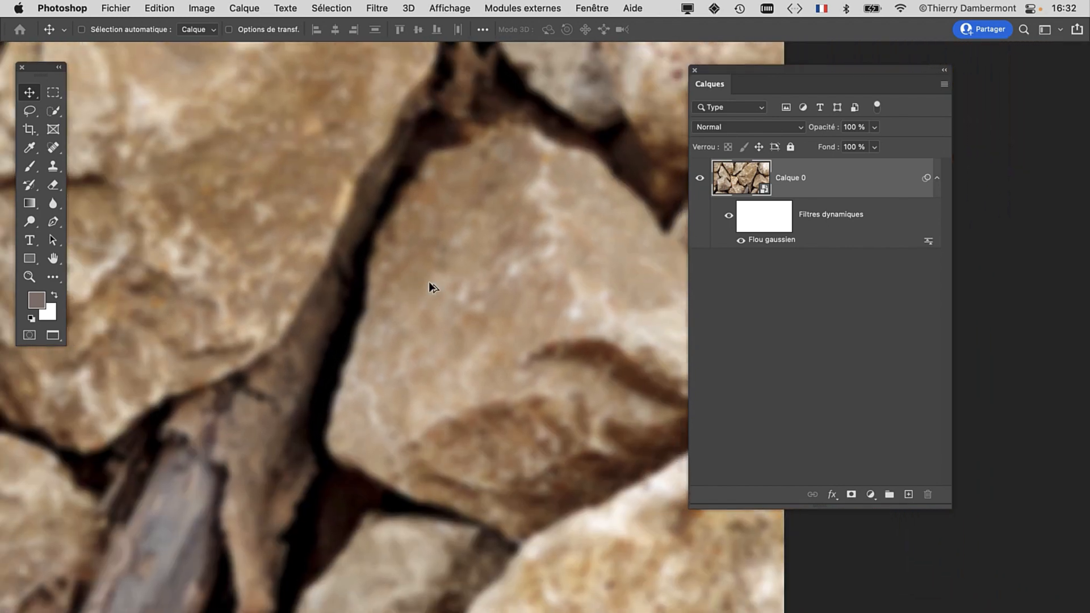
drag(428, 282, 333, 246)
scroll(530, 294, down, 4)
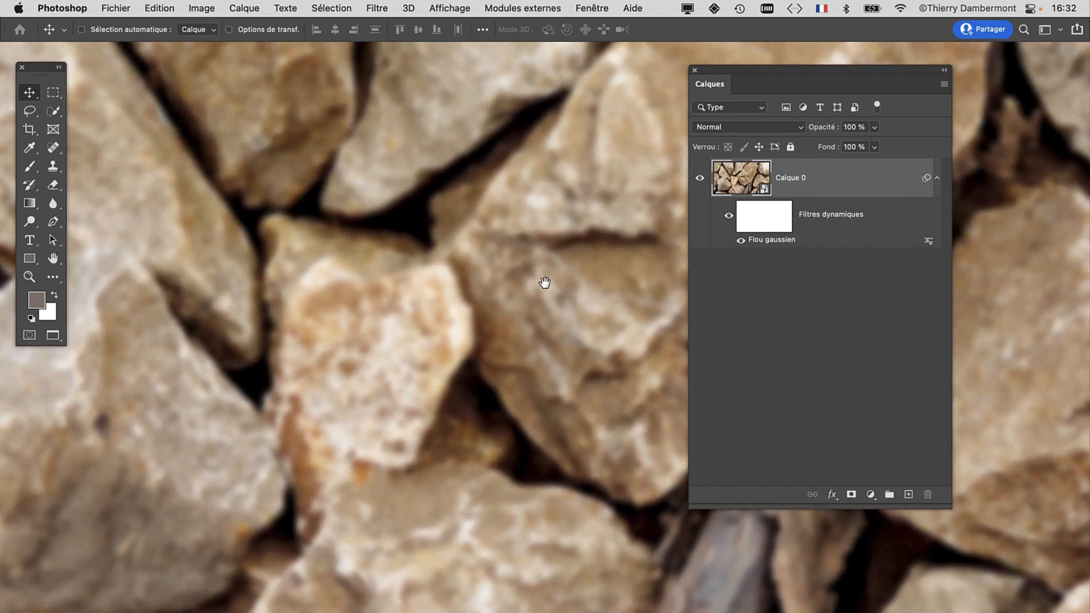
scroll(481, 341, up, 3)
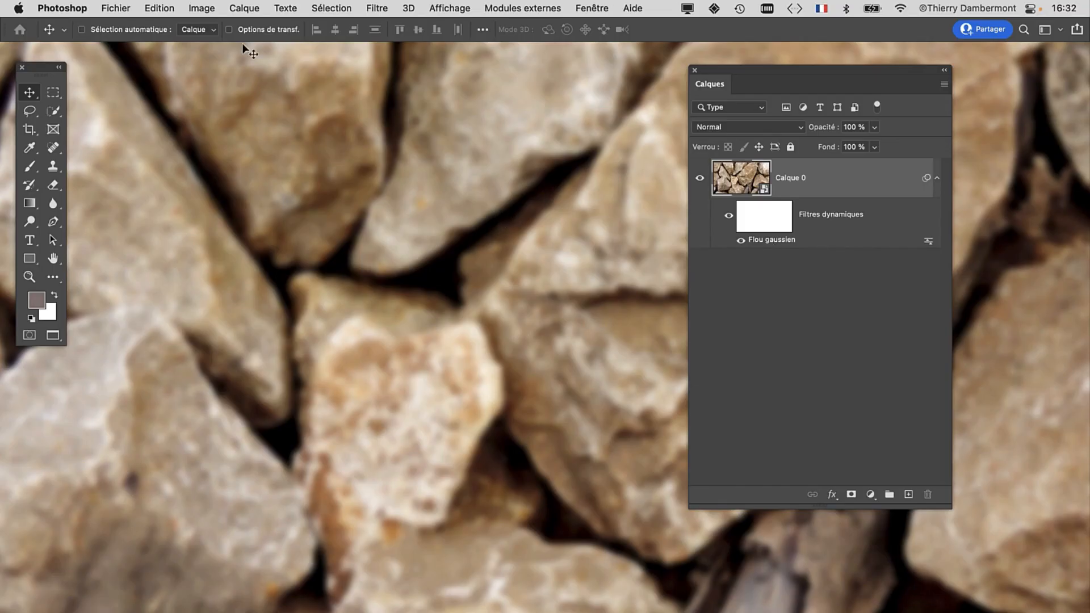
Save the blurred la map.psd and close it to return to the Astra composition
click(114, 7)
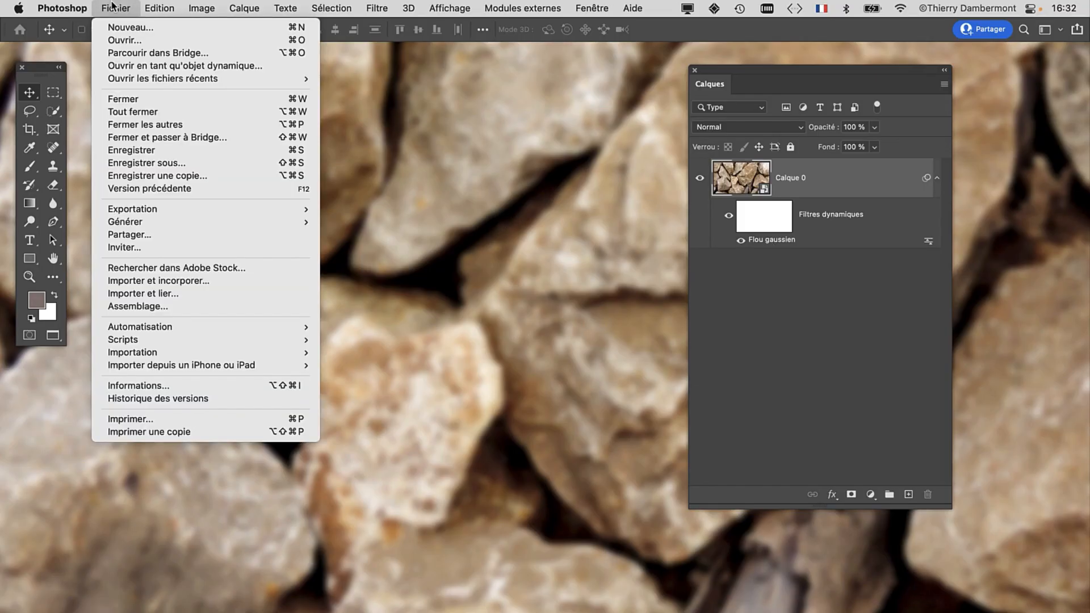
click(137, 152)
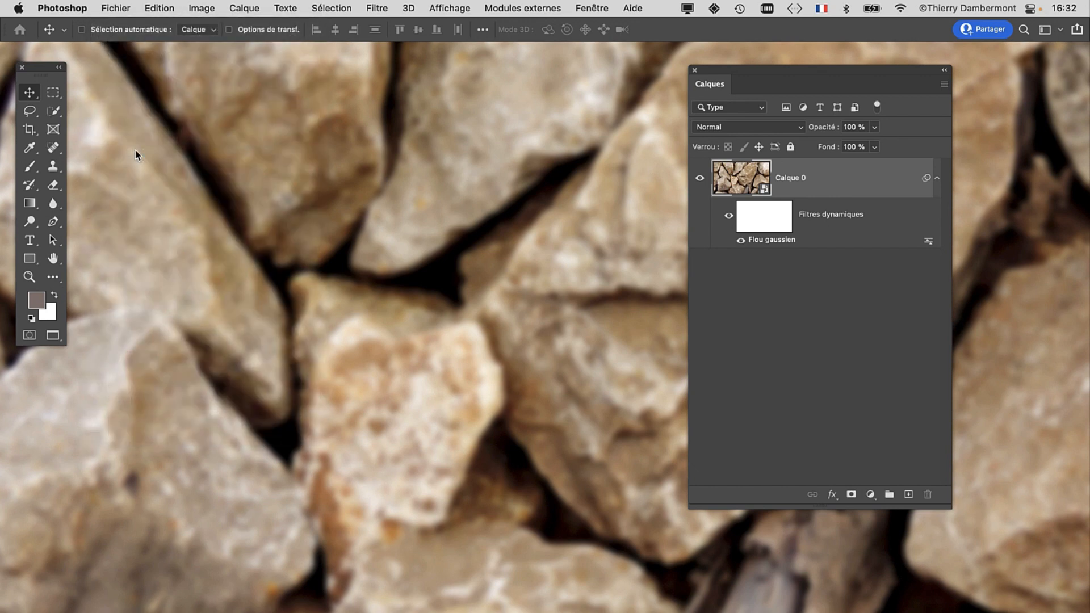
click(114, 8)
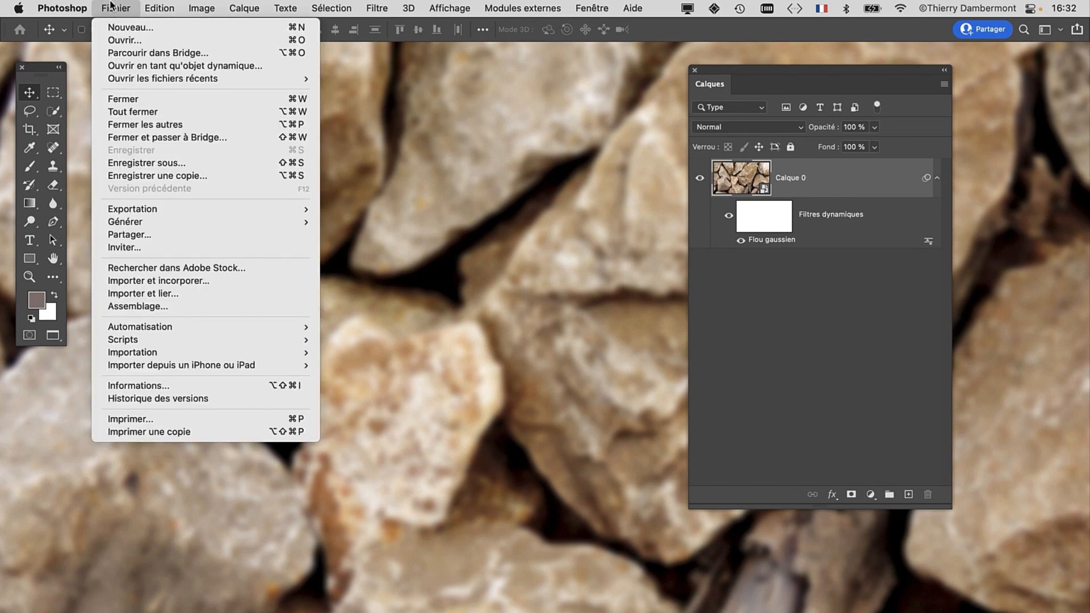
click(115, 100)
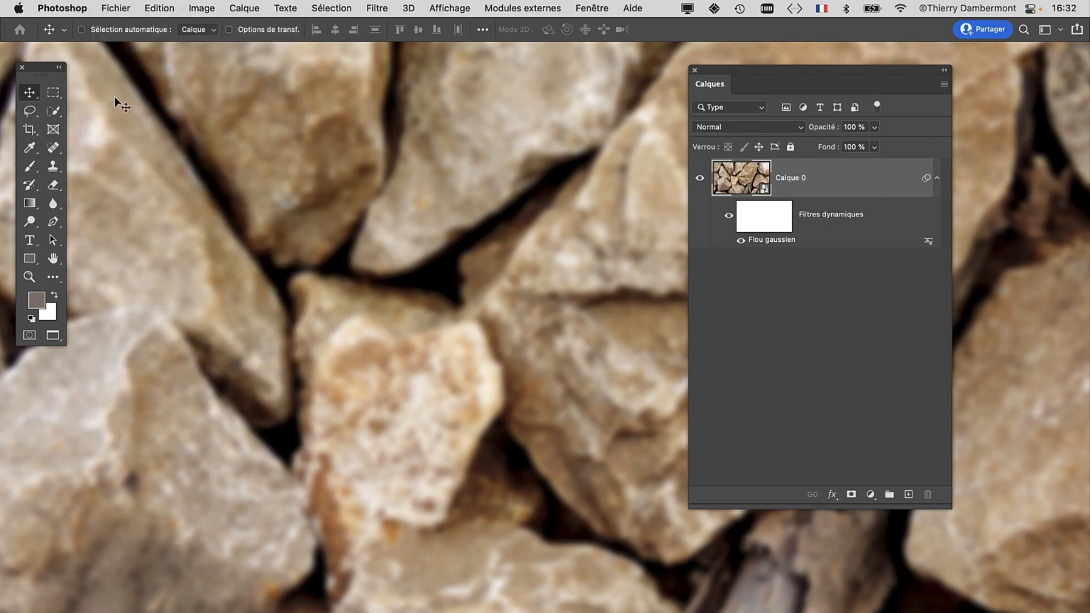
drag(731, 68, 844, 70)
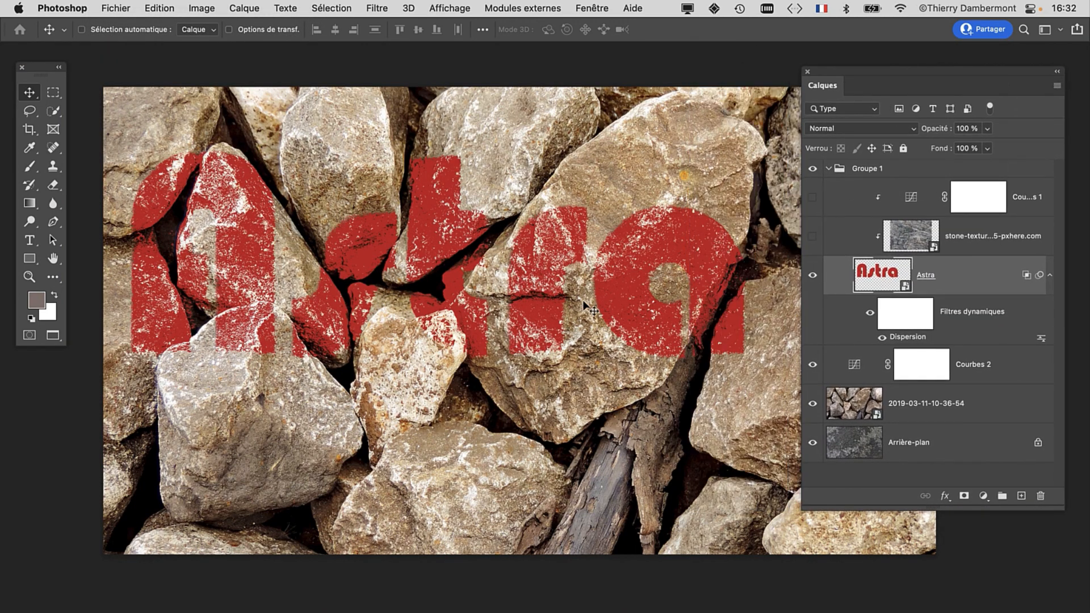
Reapply the Astra layer's Dispersion smart filter at scales of 30 with the updated la map.psd as displacement map
key(super+plus)
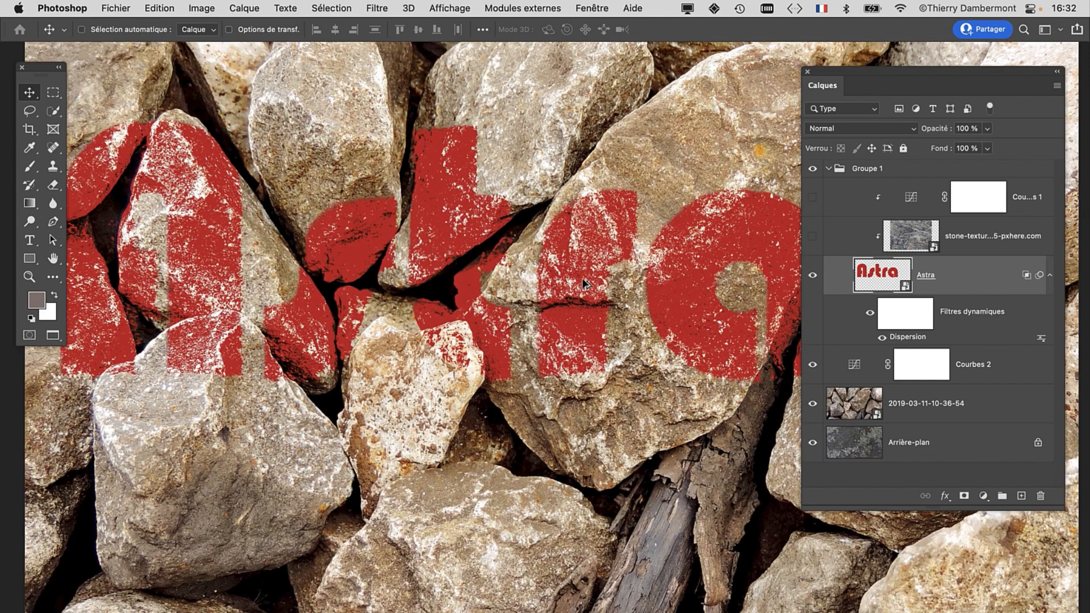
key(super+plus)
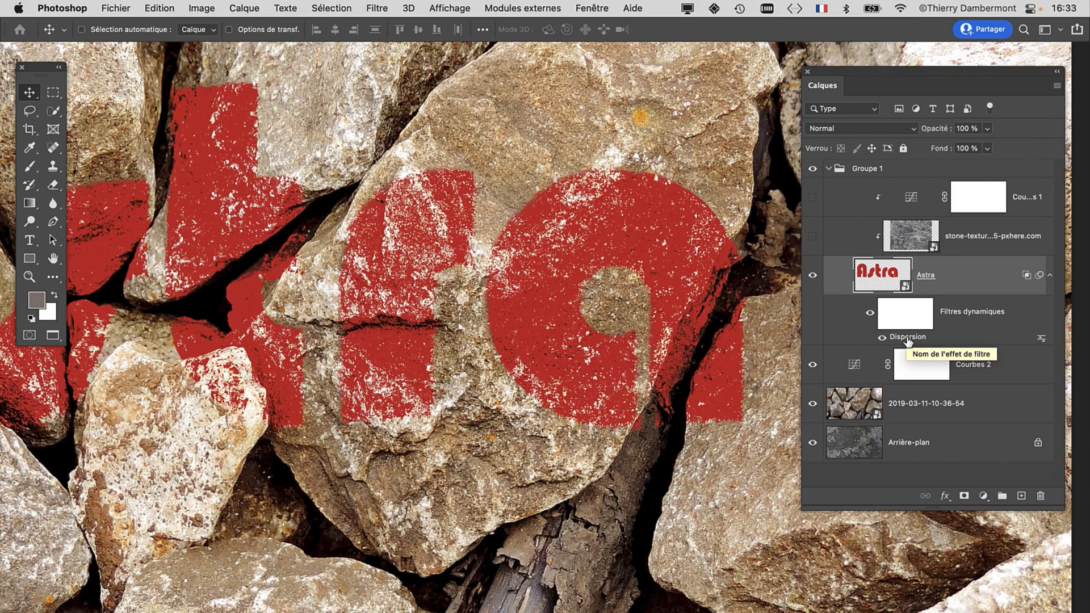
double_click(908, 337)
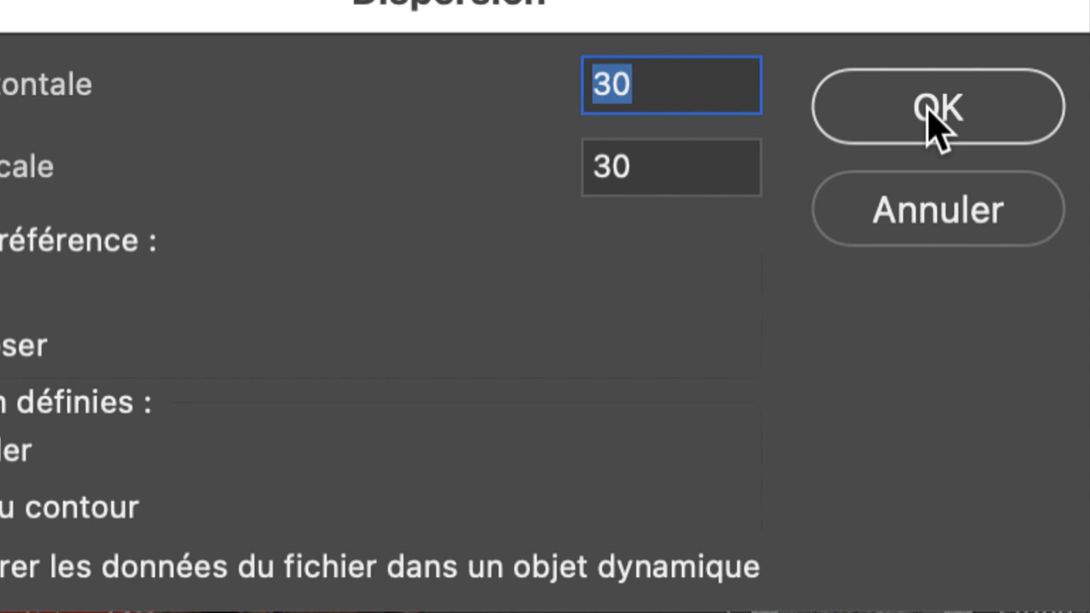
click(930, 111)
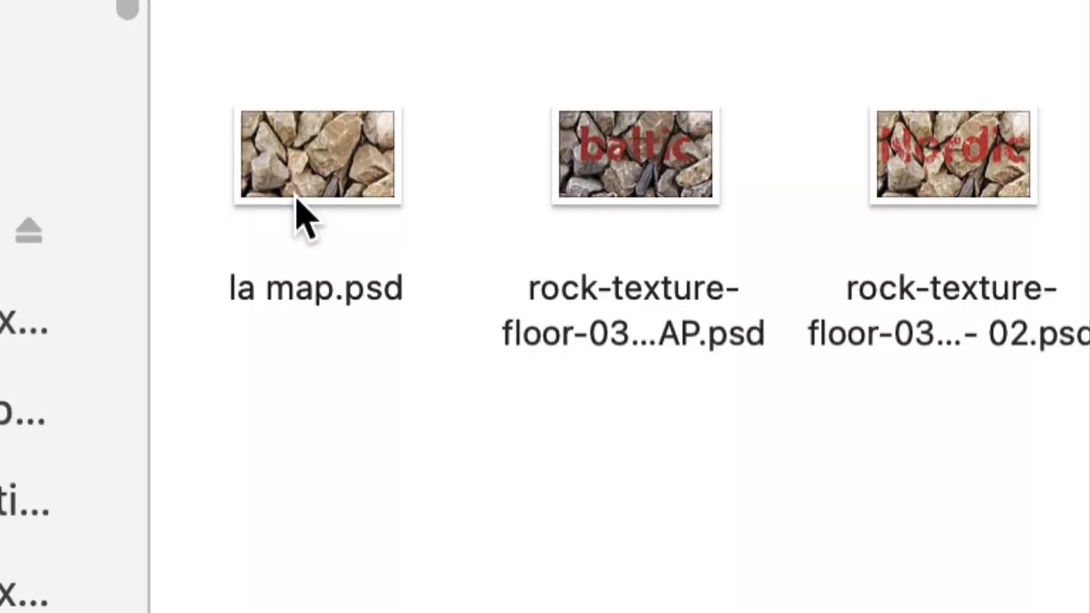
click(295, 197)
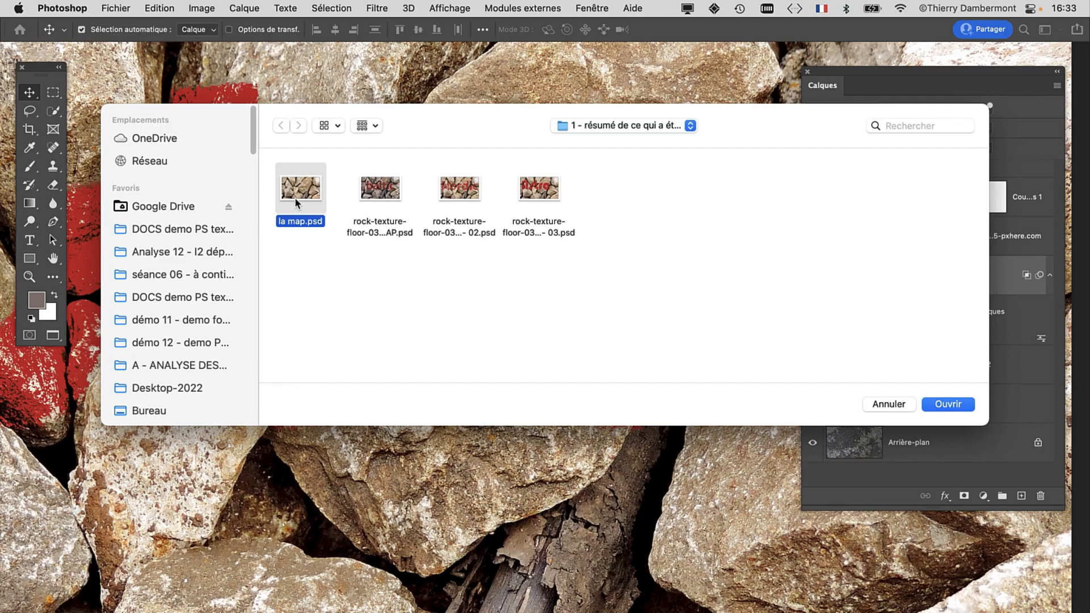
click(969, 407)
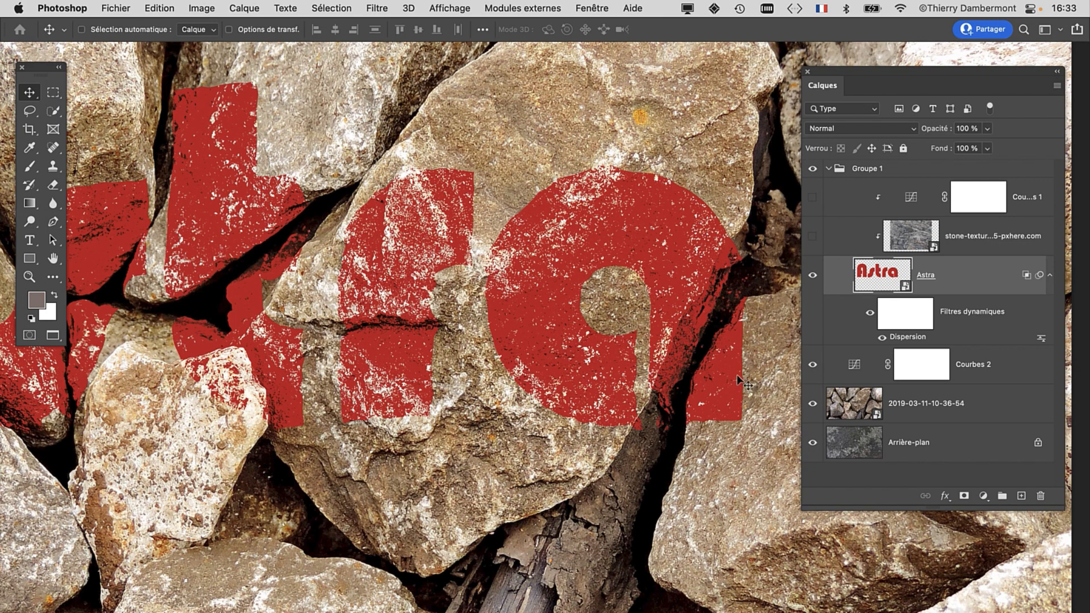
Reapply the Astra layer's Dispersion smart filter with horizontal and vertical scales of 80, using la map.psd as displacement map
key(super)
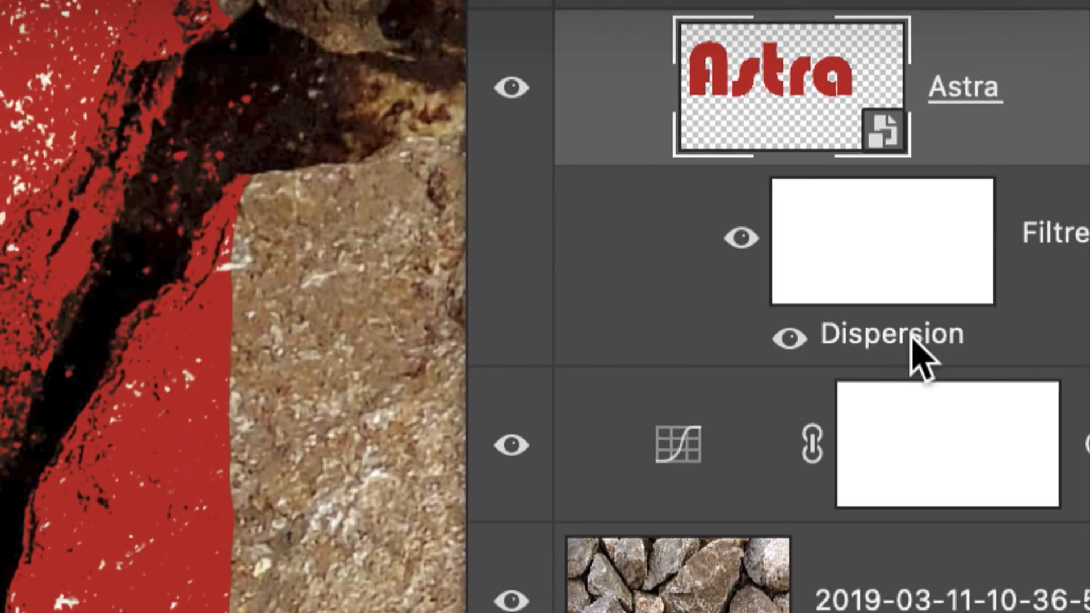
double_click(920, 358)
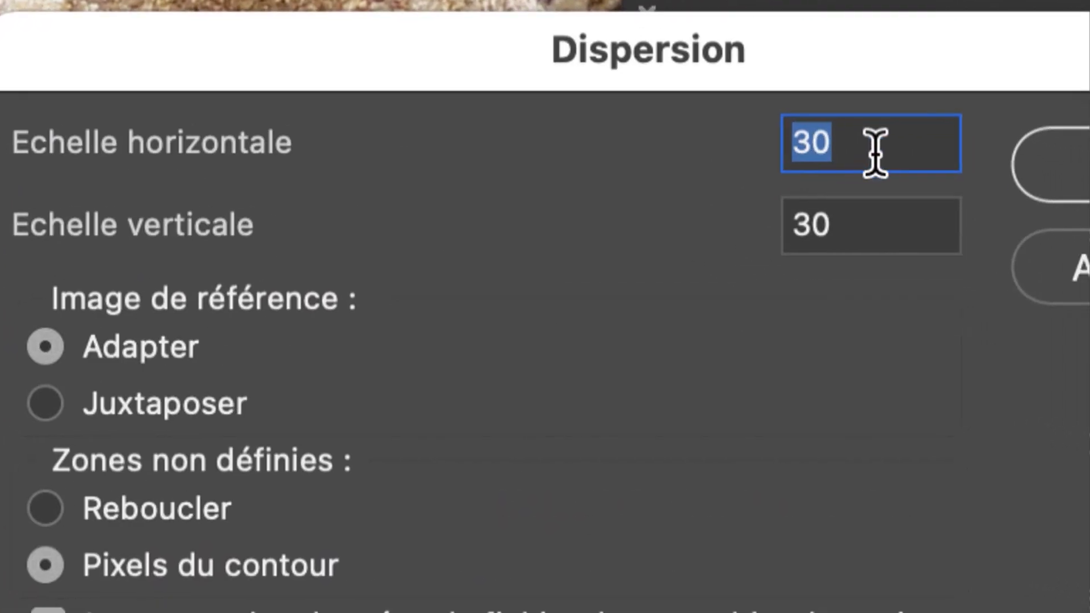
text(80)
key(Tab)
text(80)
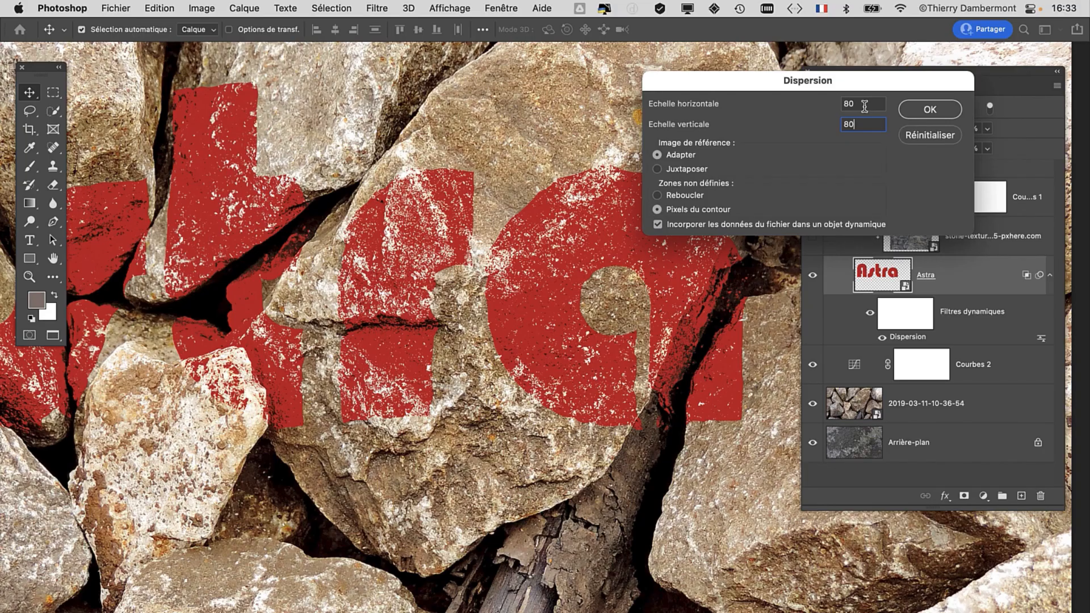
click(930, 109)
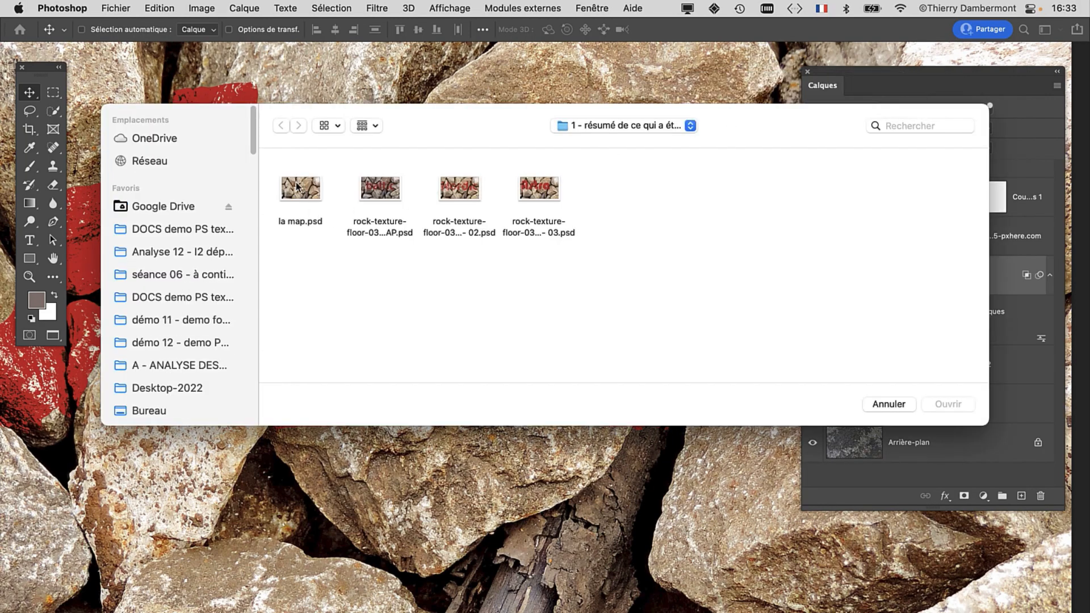
click(297, 187)
key(Return)
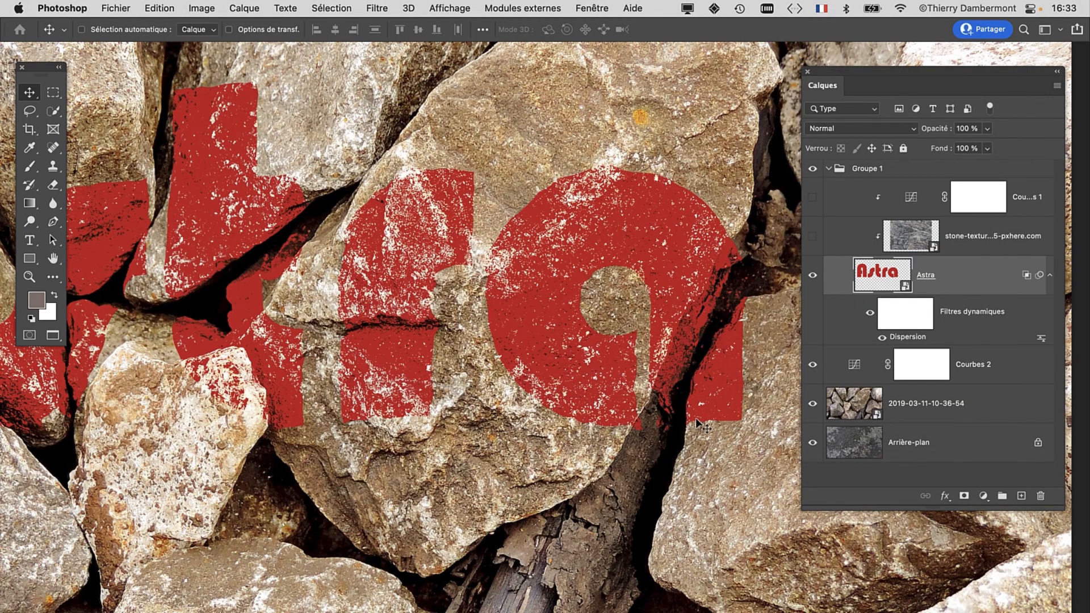
Examine how the displaced Astra letters follow the stone edges and gaps, in full view and up close
scroll(417, 434, down, 1)
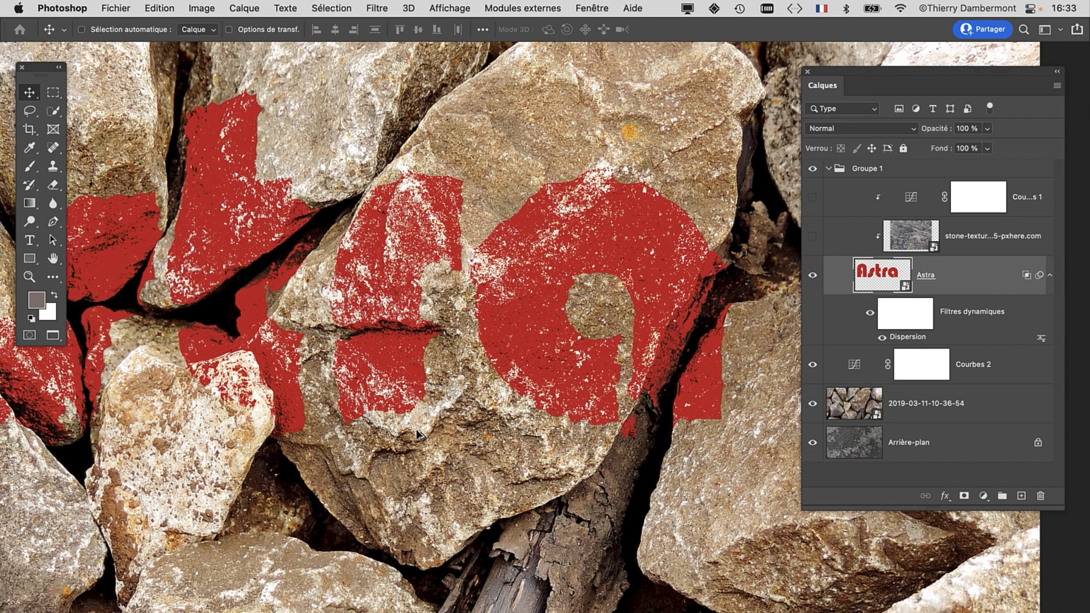
scroll(418, 435, down, 4)
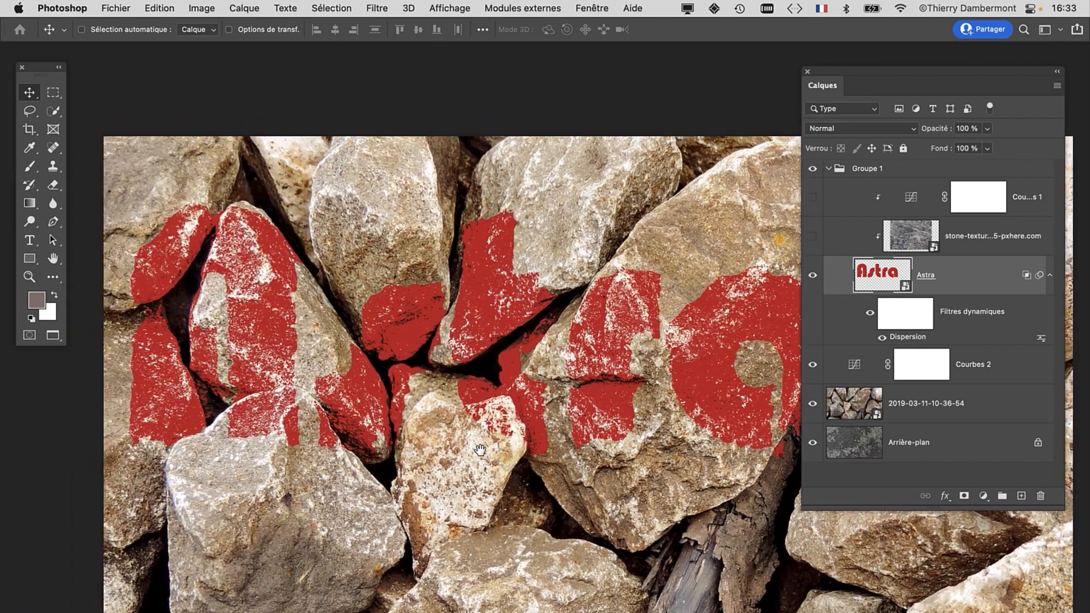
drag(827, 73, 946, 71)
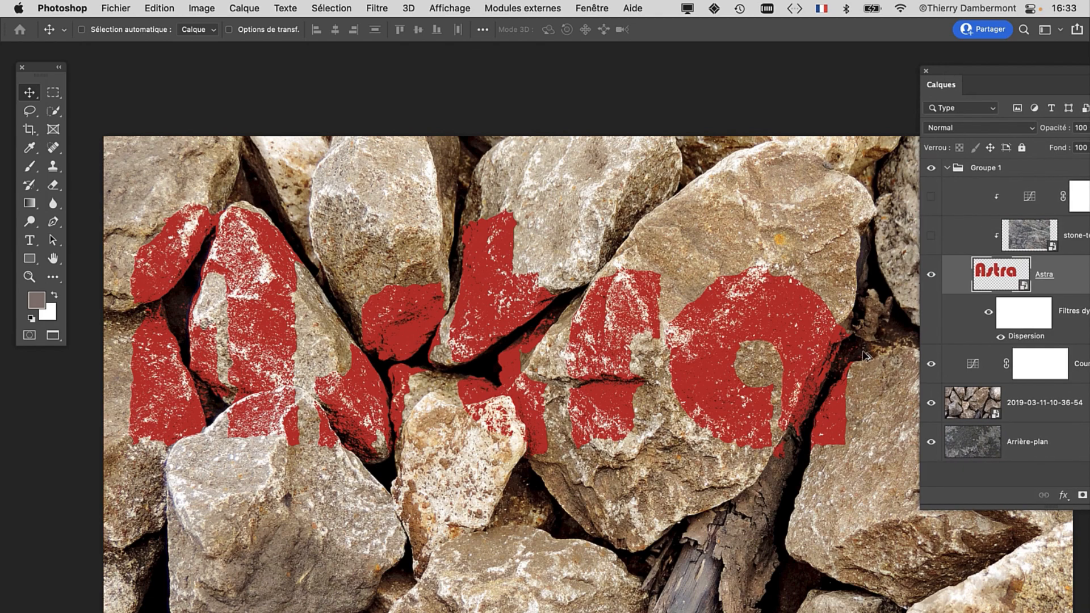
scroll(856, 361, up, 2)
scroll(857, 361, up, 6)
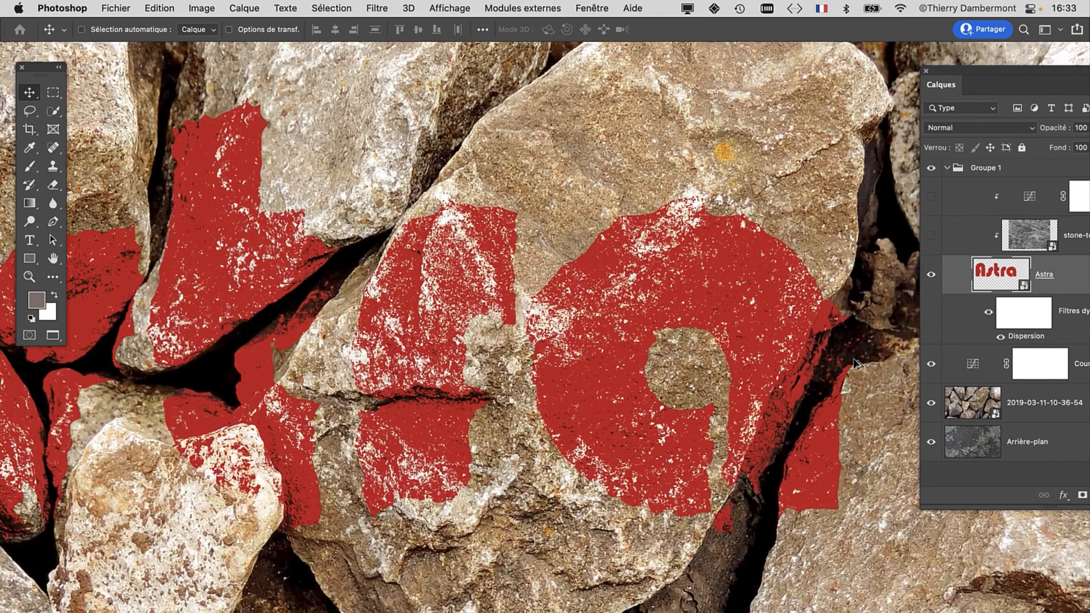
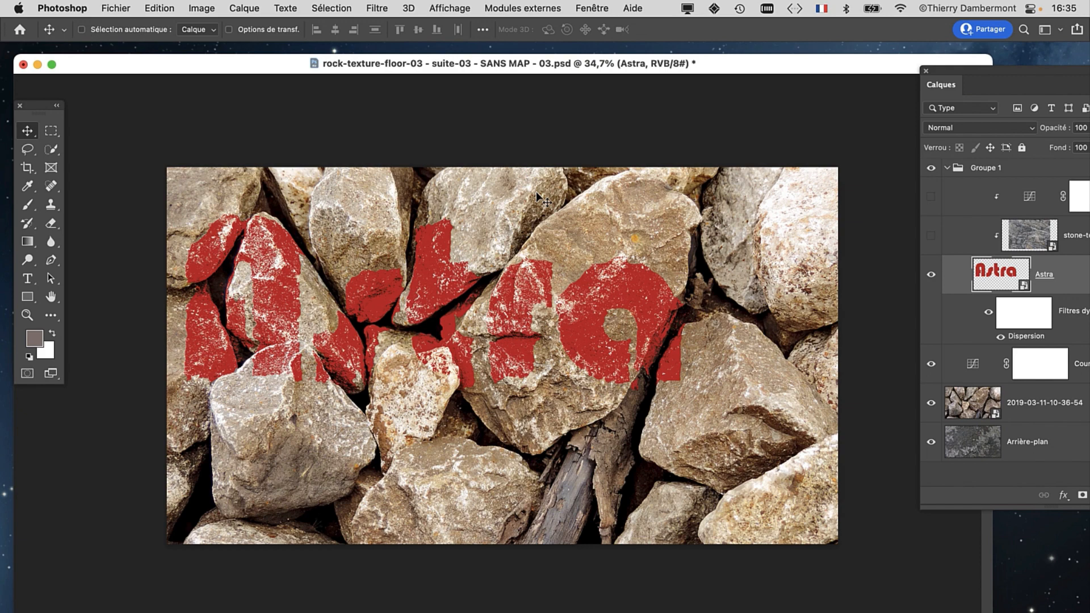
mouse_move(577, 69)
mouse_down()
mouse_move(559, 65)
mouse_move(566, 71)
mouse_up()
drag(958, 78, 747, 85)
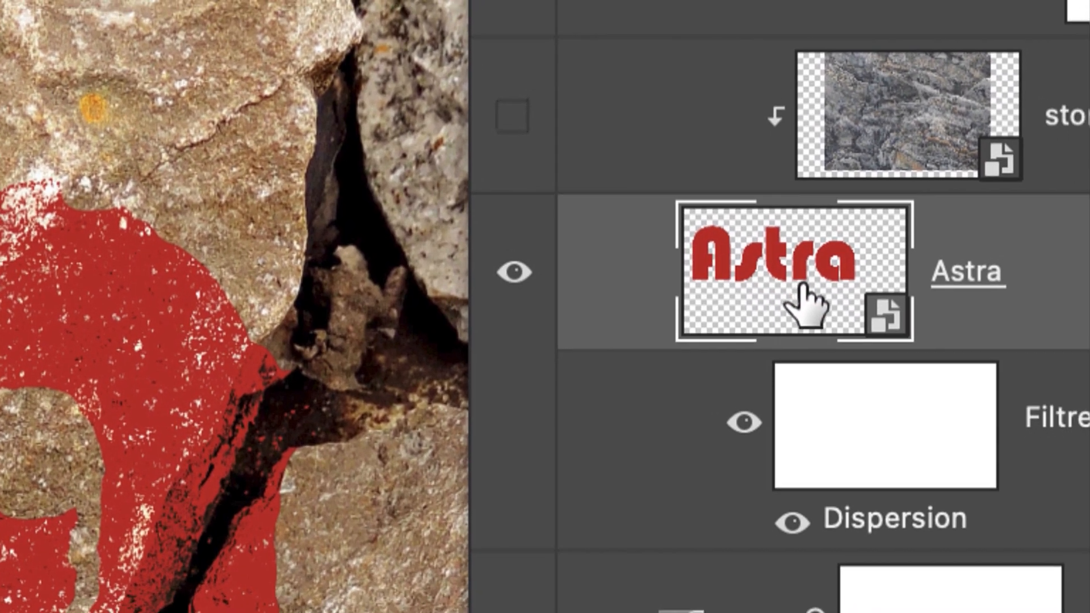
Open the Astra smart object's contents and compare the flat text in Astra.psb with the stone composition
double_click(803, 287)
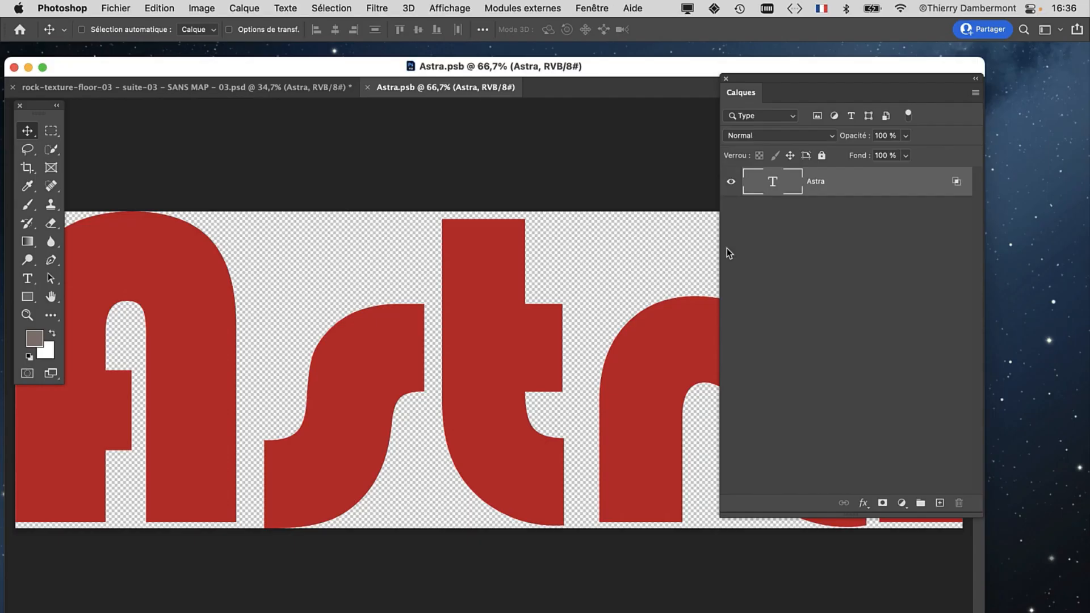
drag(767, 85, 873, 80)
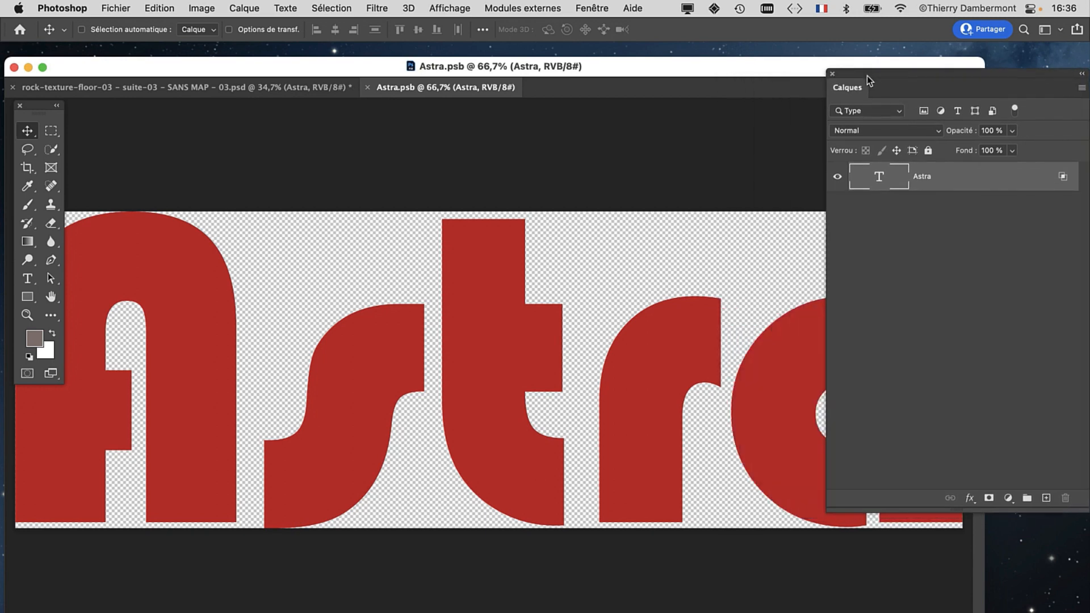
key(super+0)
scroll(611, 314, down, 8)
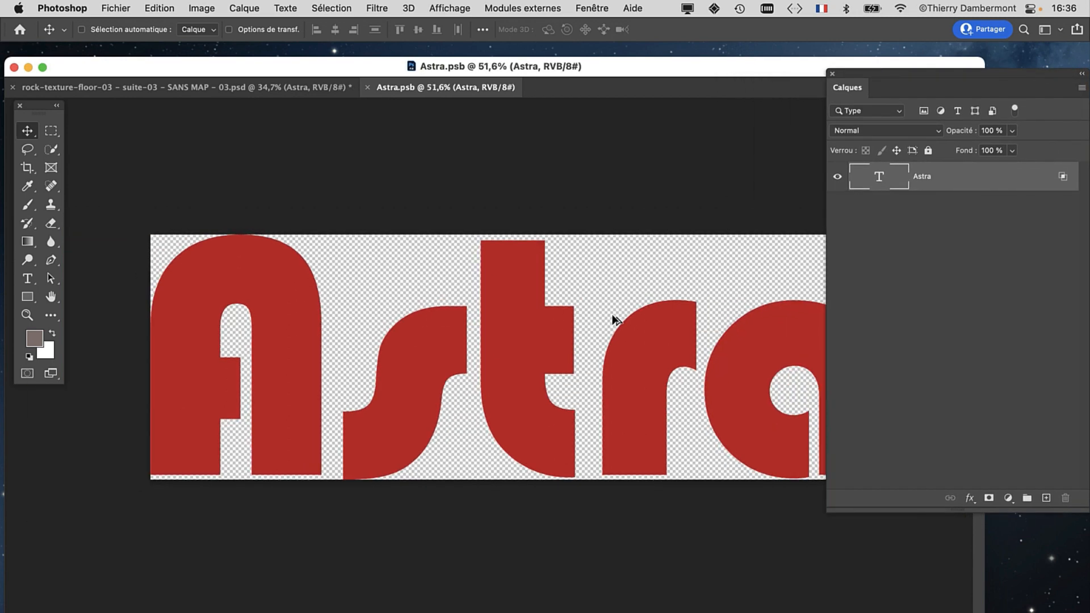
scroll(611, 321, down, 3)
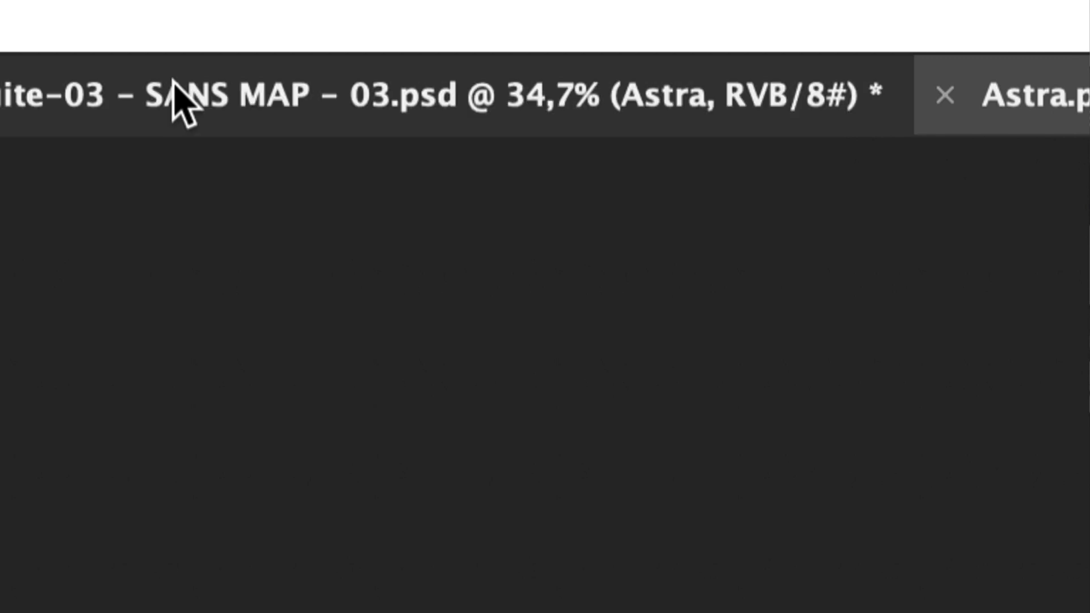
click(175, 83)
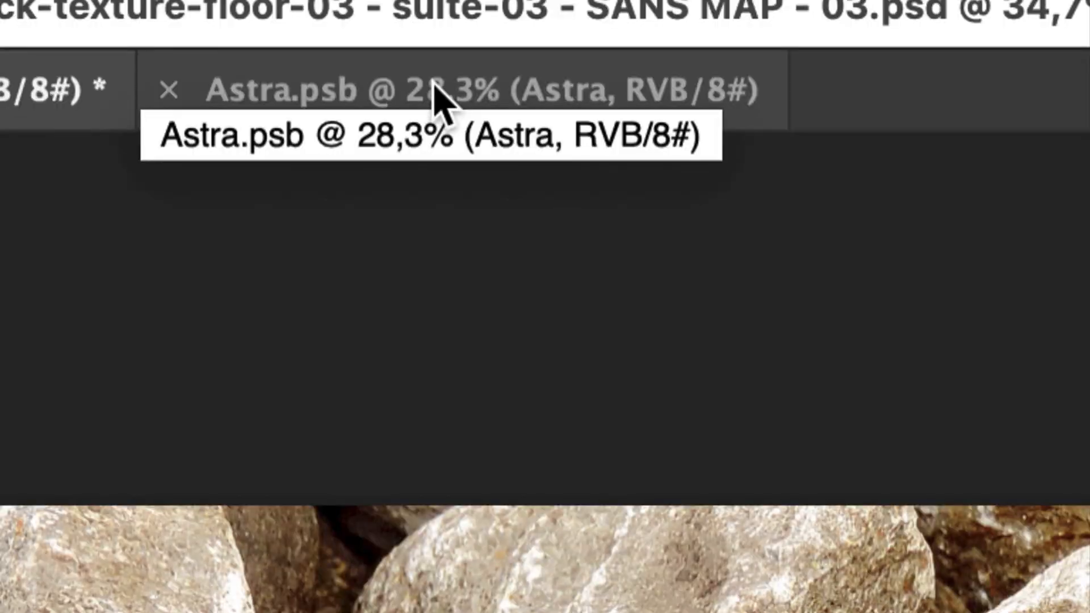
click(441, 94)
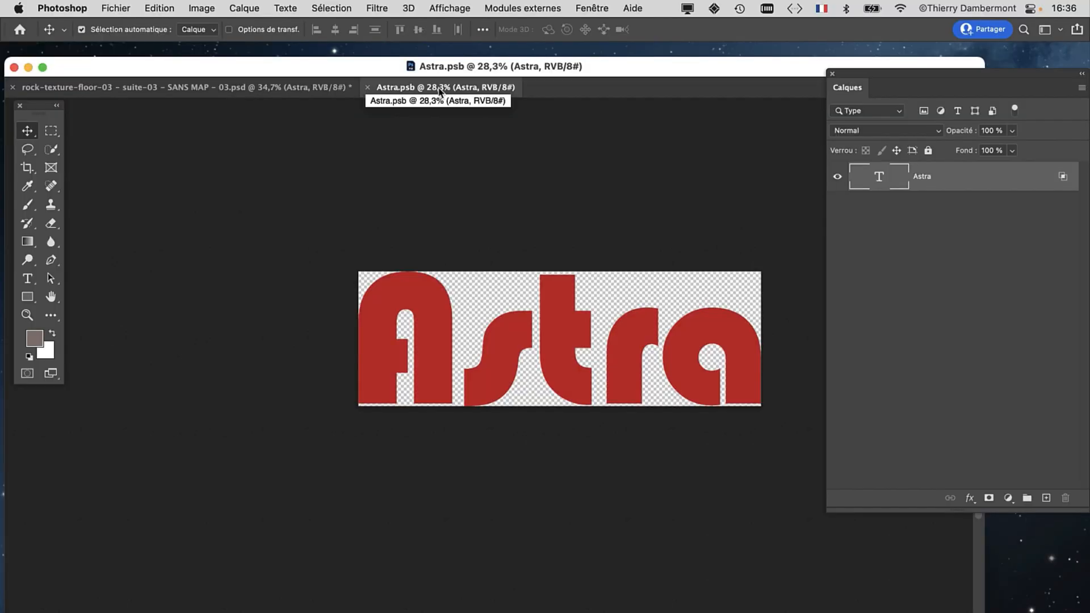
Change the font of the Astra text in Astra.psb to Bell MT and commit the text edit
scroll(674, 360, up, 3)
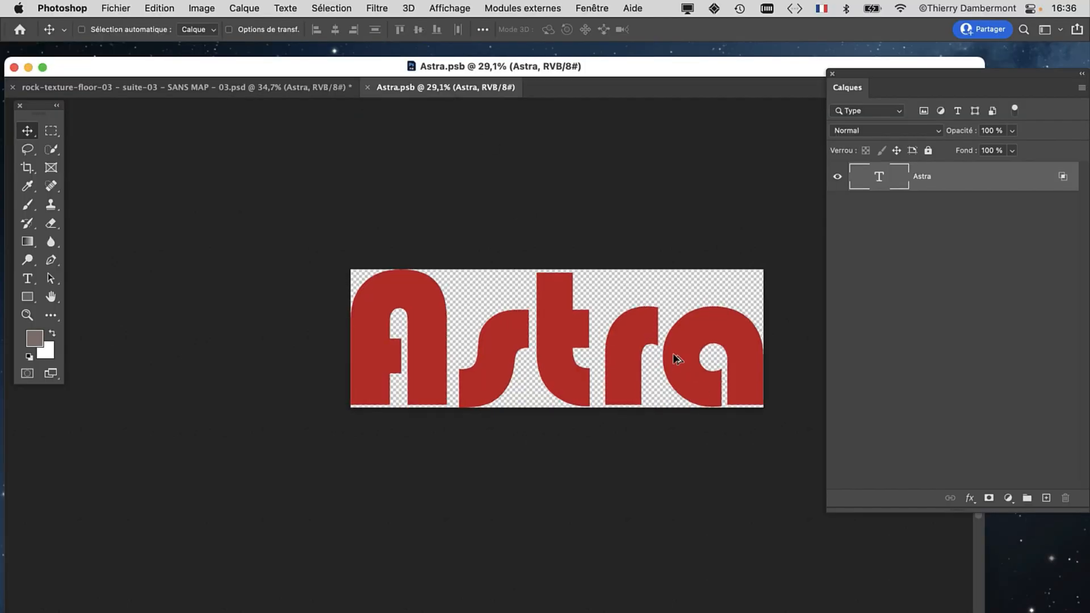
drag(657, 358, 415, 347)
drag(854, 83, 772, 119)
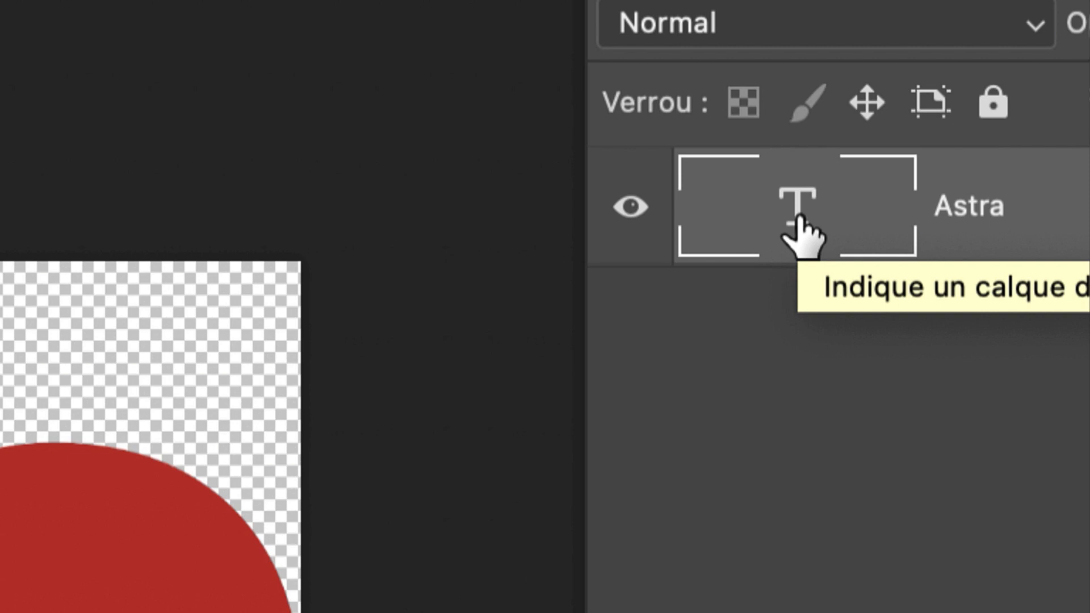
double_click(798, 219)
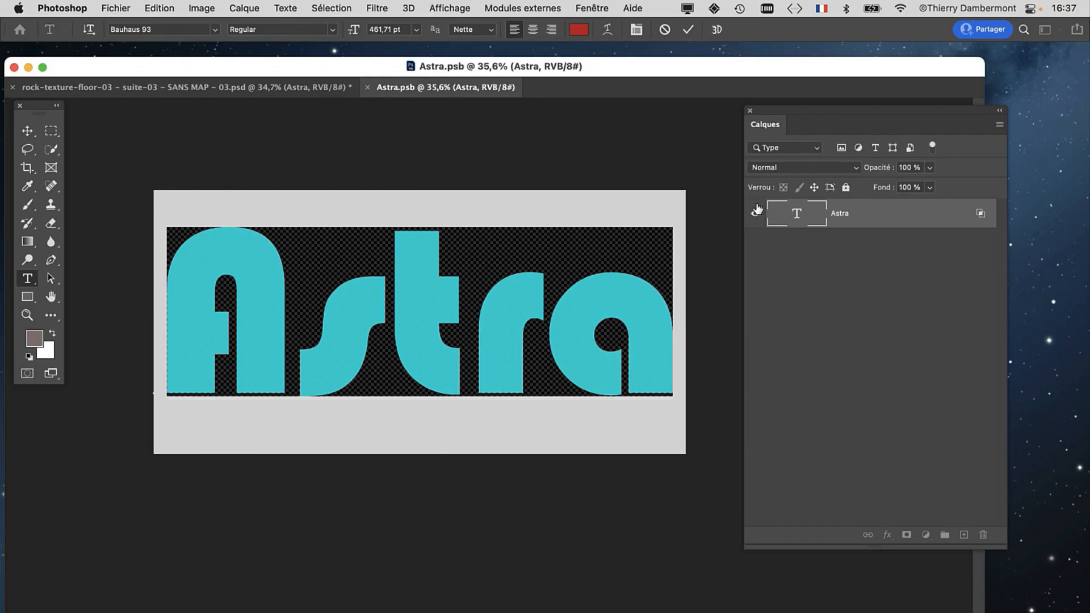
click(215, 30)
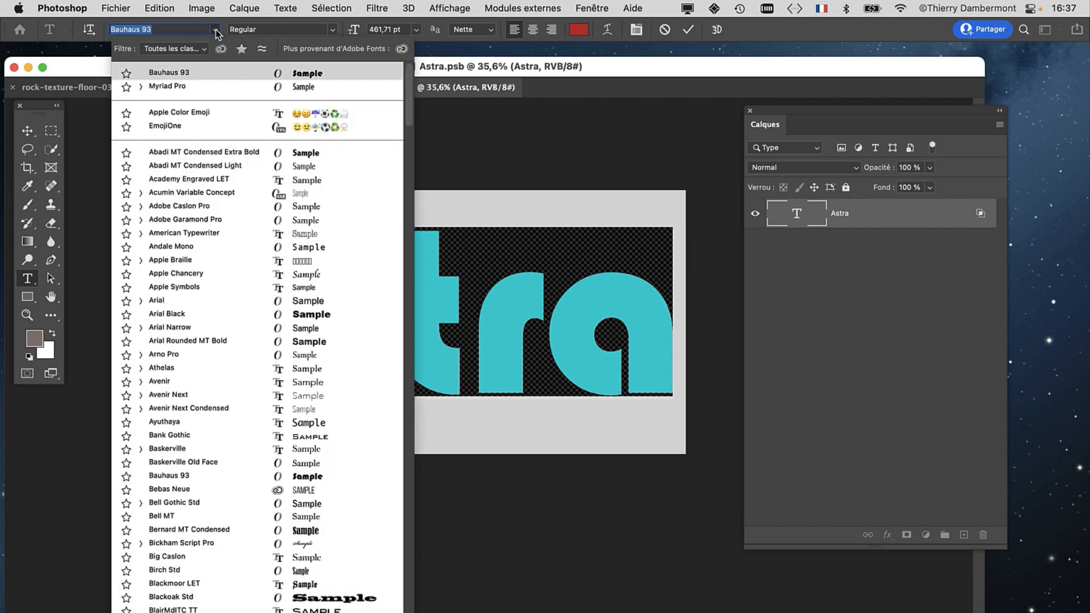
click(310, 518)
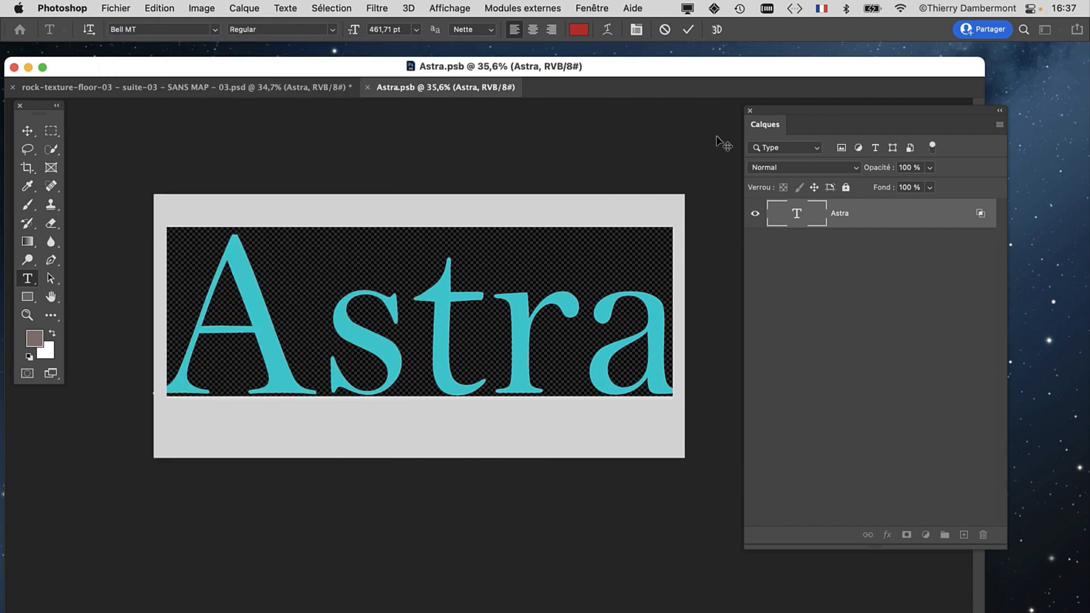
drag(776, 109, 809, 130)
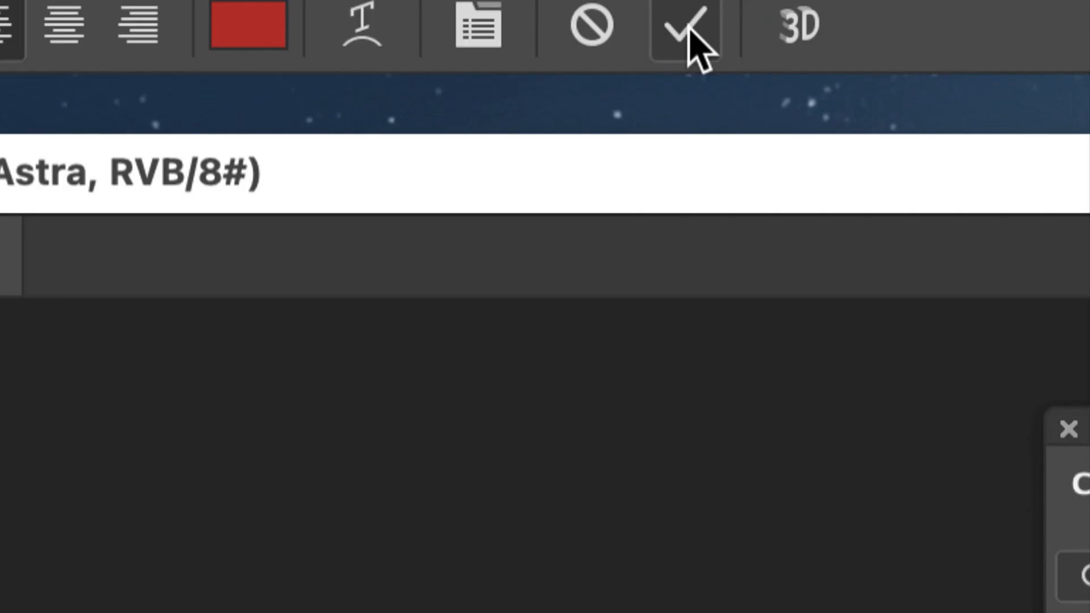
click(690, 29)
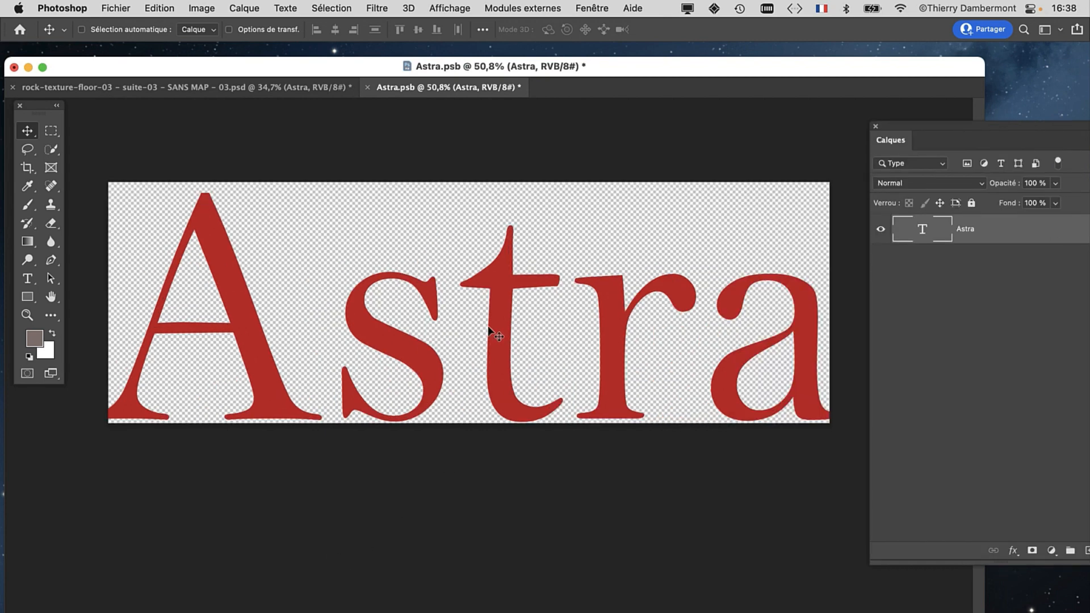
Display the character settings (Caractère) for the Astra text and choose Optique kerning
click(589, 7)
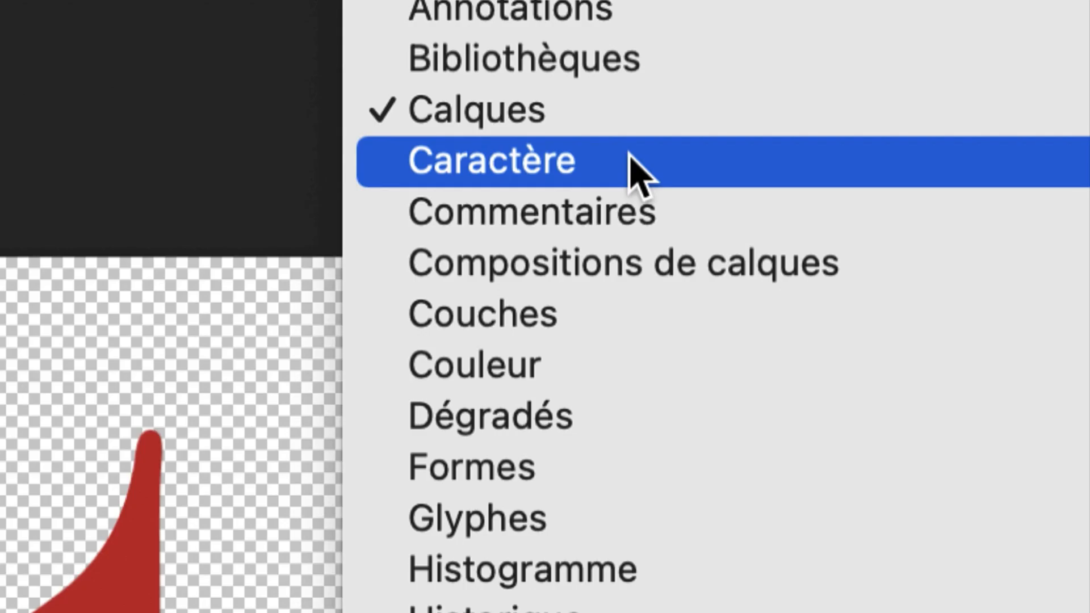
click(630, 155)
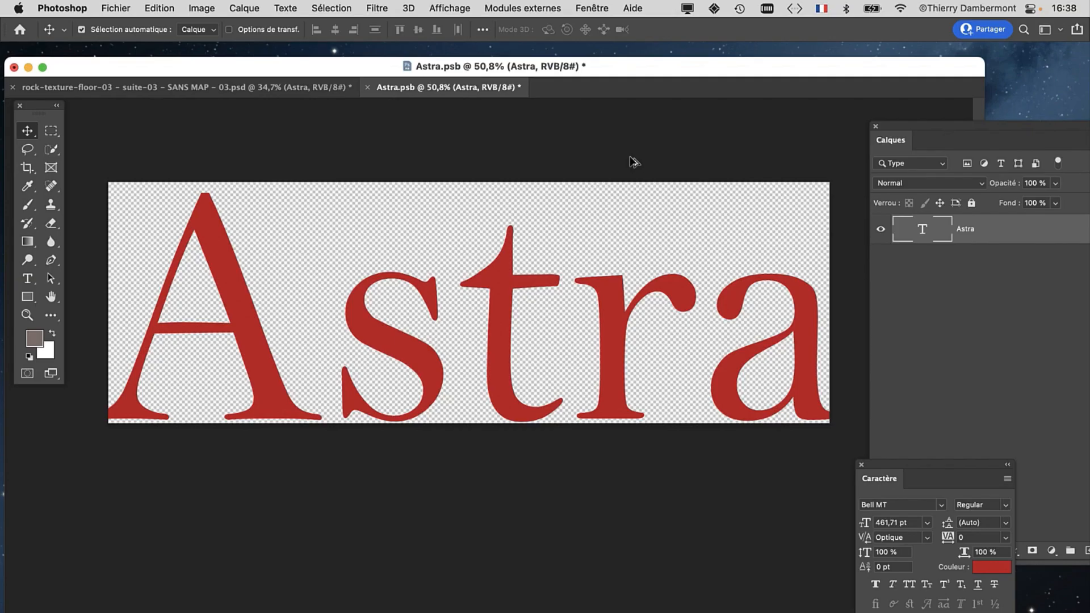
drag(895, 483, 640, 114)
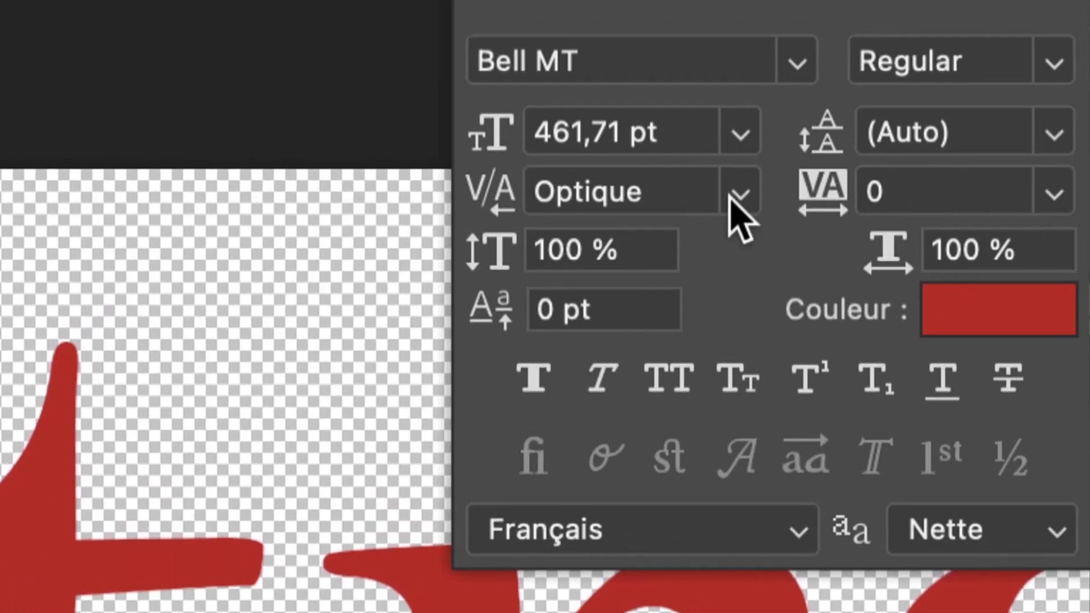
click(764, 185)
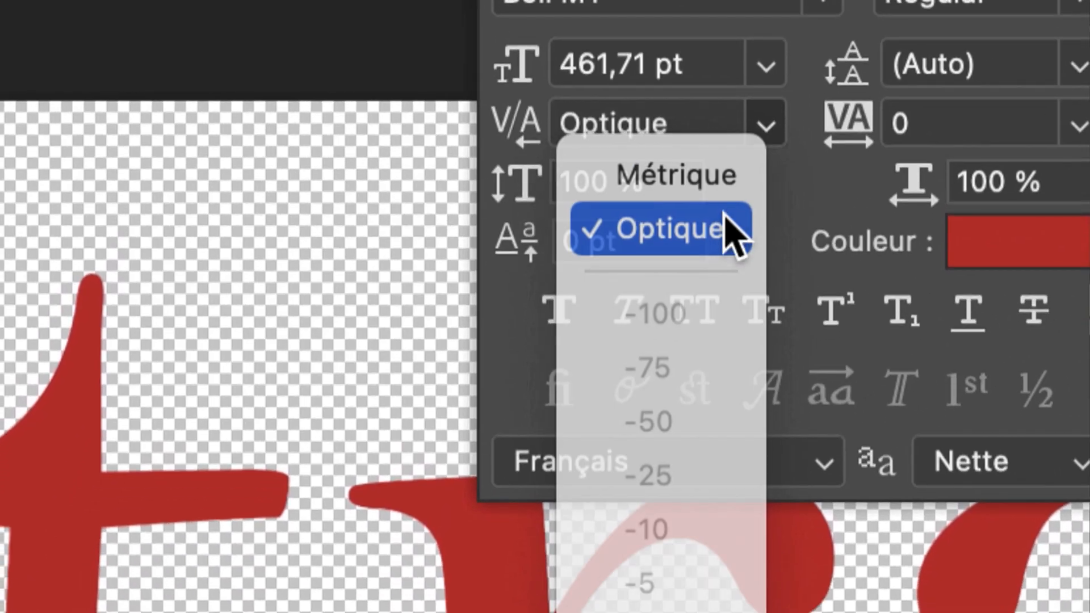
click(727, 230)
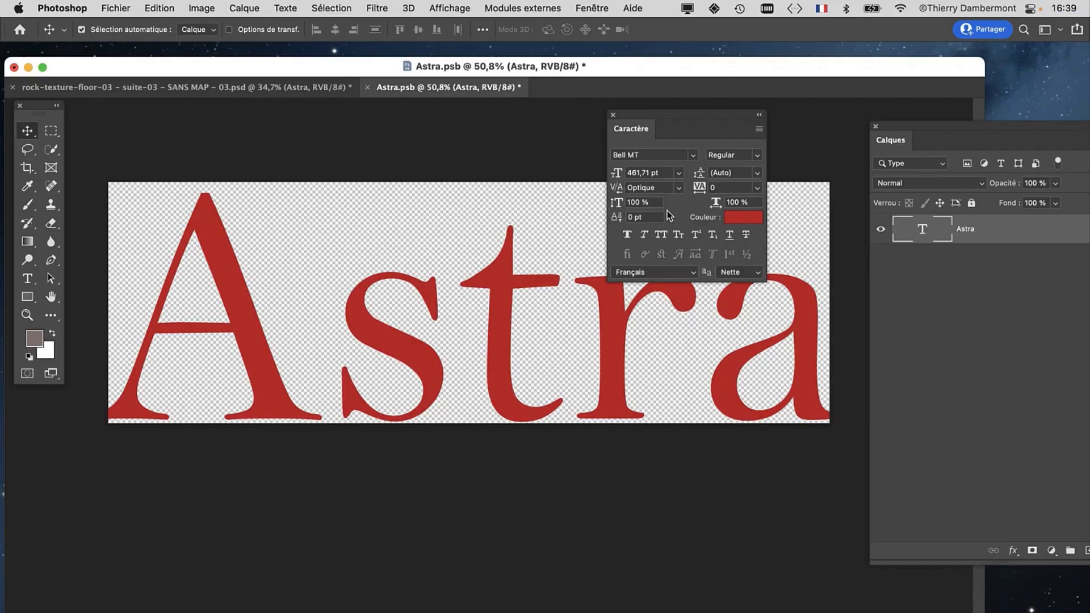
drag(649, 114, 629, 50)
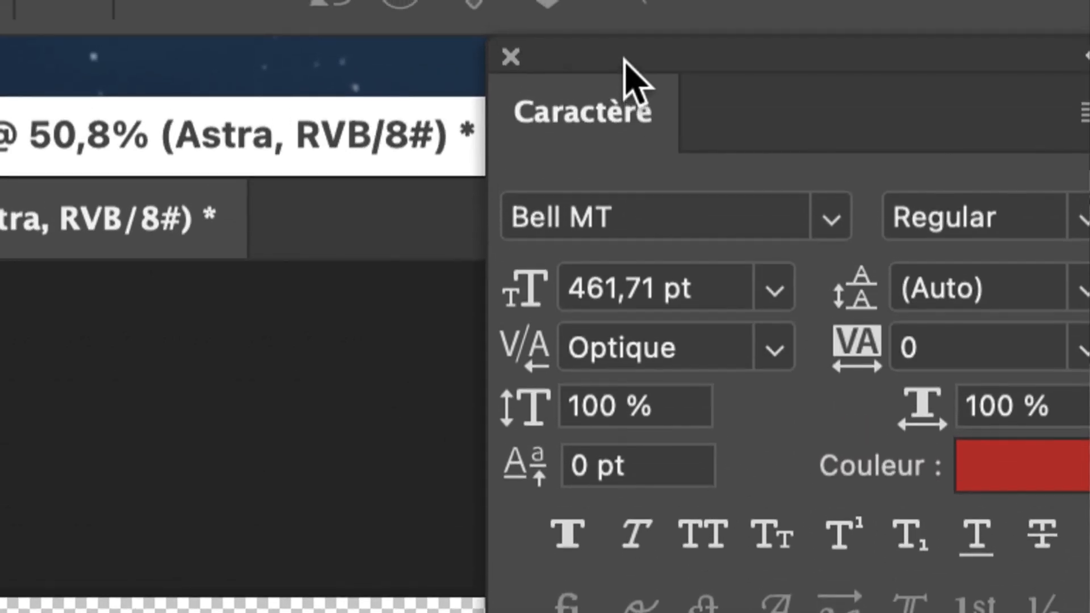
drag(620, 46, 593, 65)
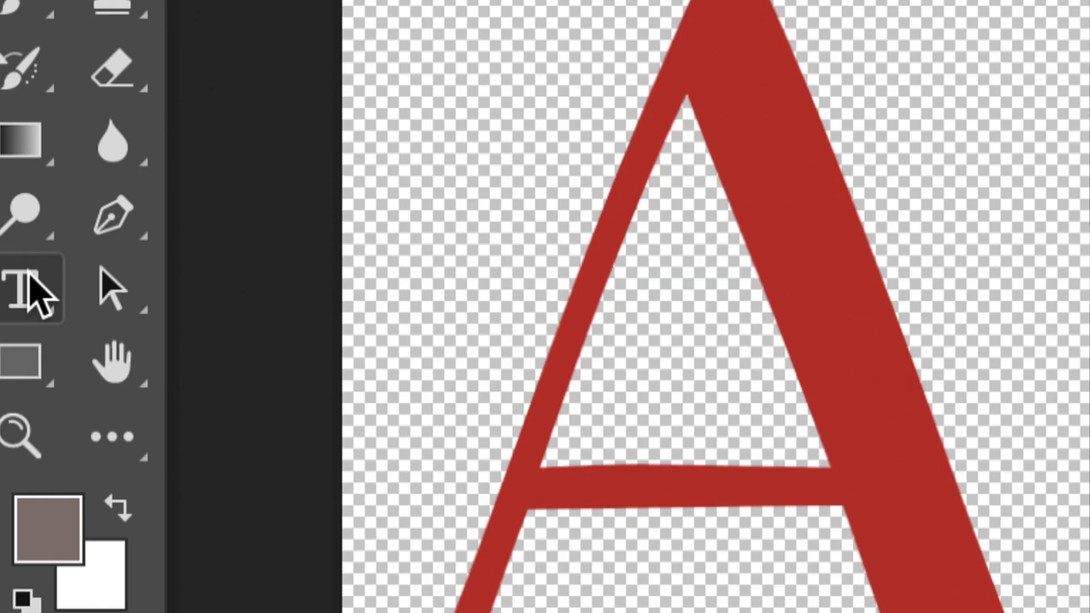
Set the kerning between the A and s of the Astra text to -50
click(31, 275)
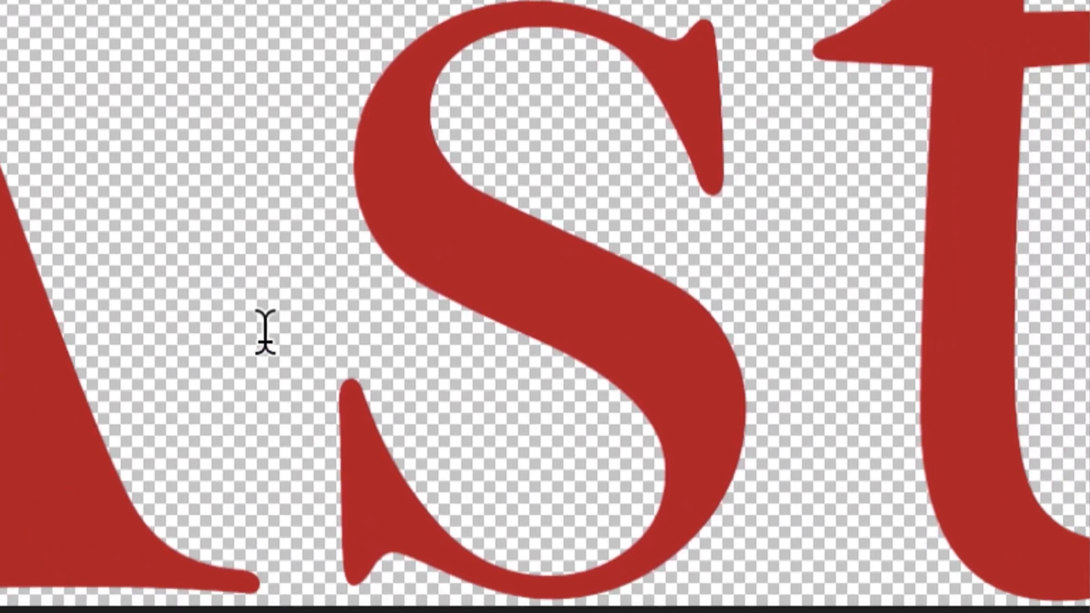
click(355, 370)
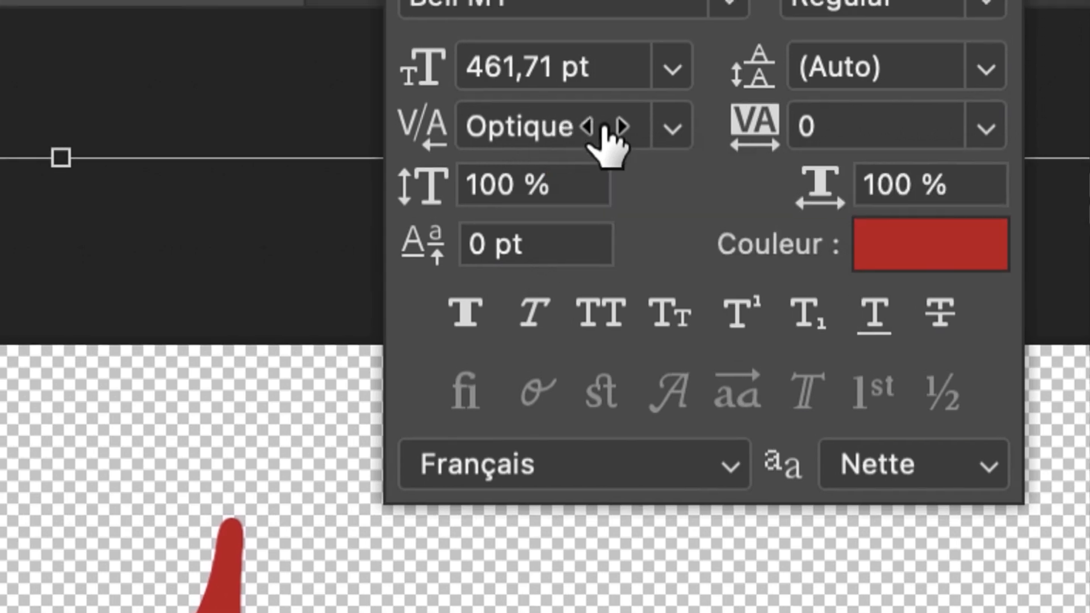
click(614, 126)
text(-30)
key(Return)
scroll(593, 126, up, 12)
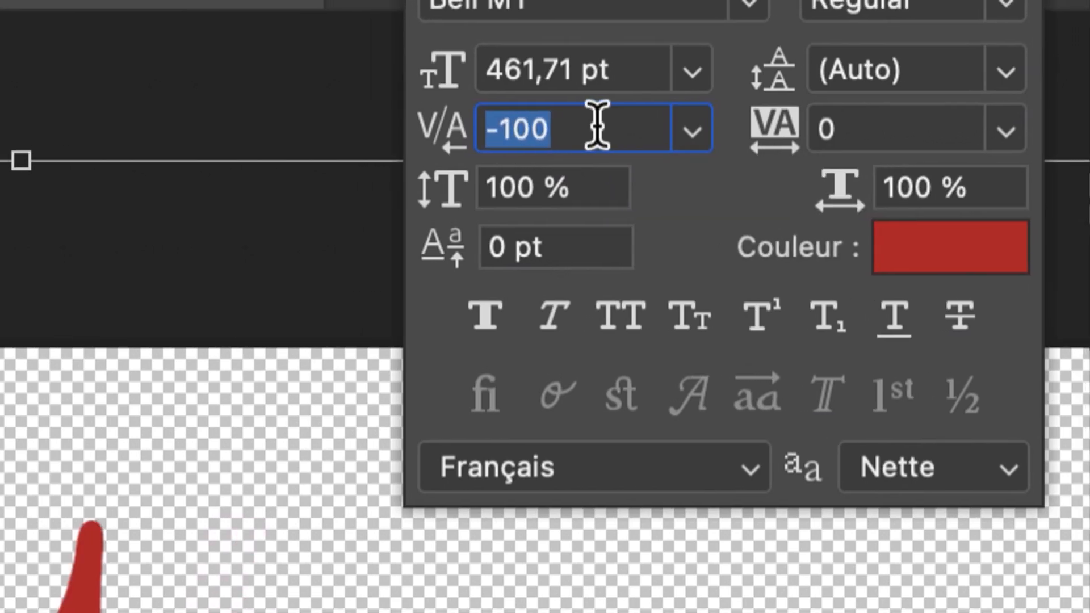
scroll(593, 126, down, 9)
scroll(594, 126, down, 1)
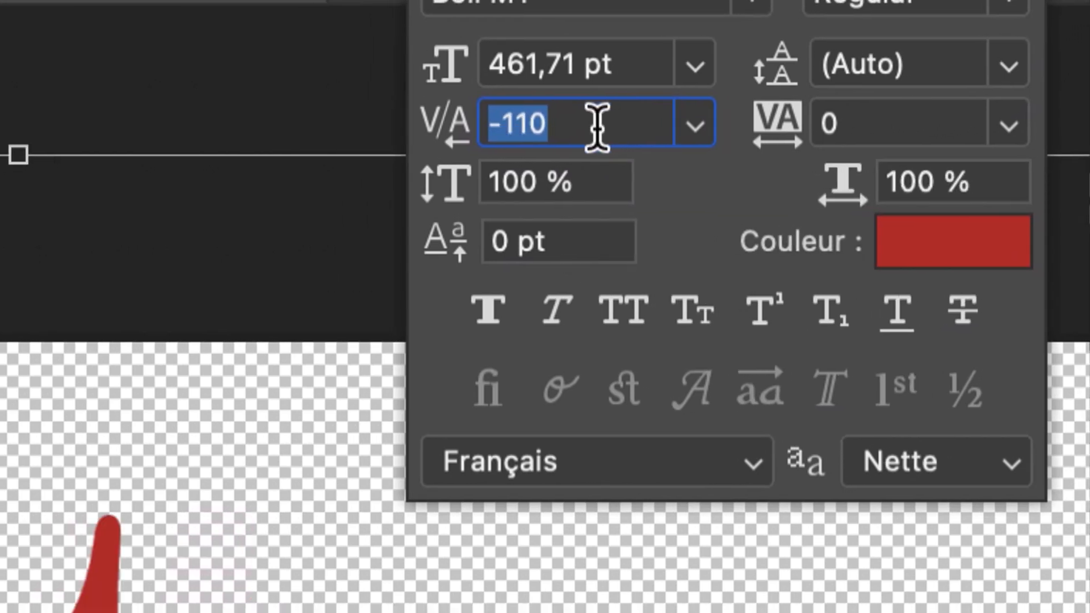
scroll(593, 126, up, 2)
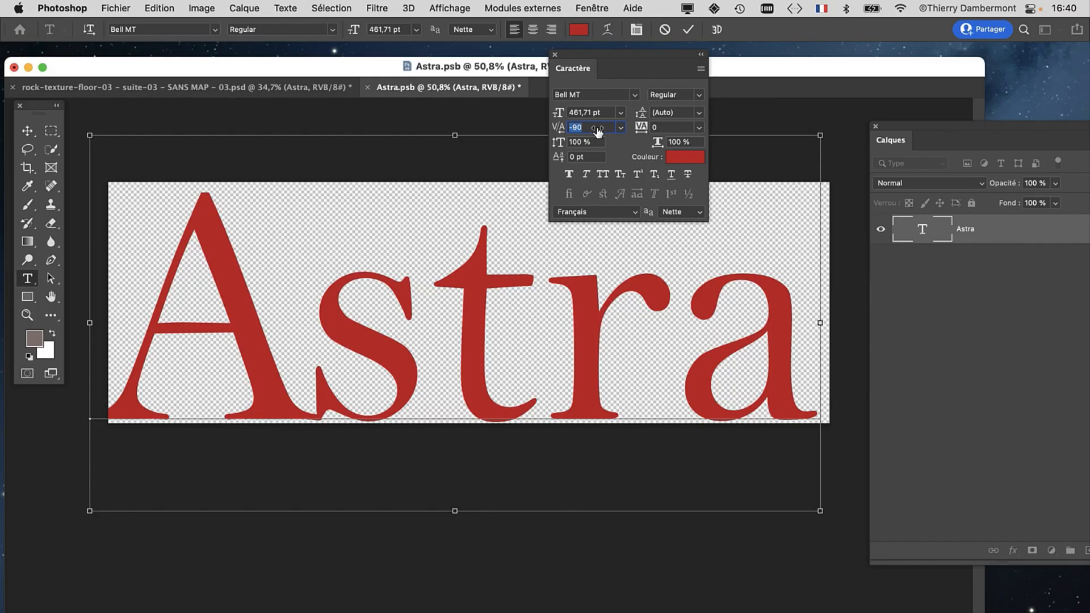
scroll(598, 130, up, 5)
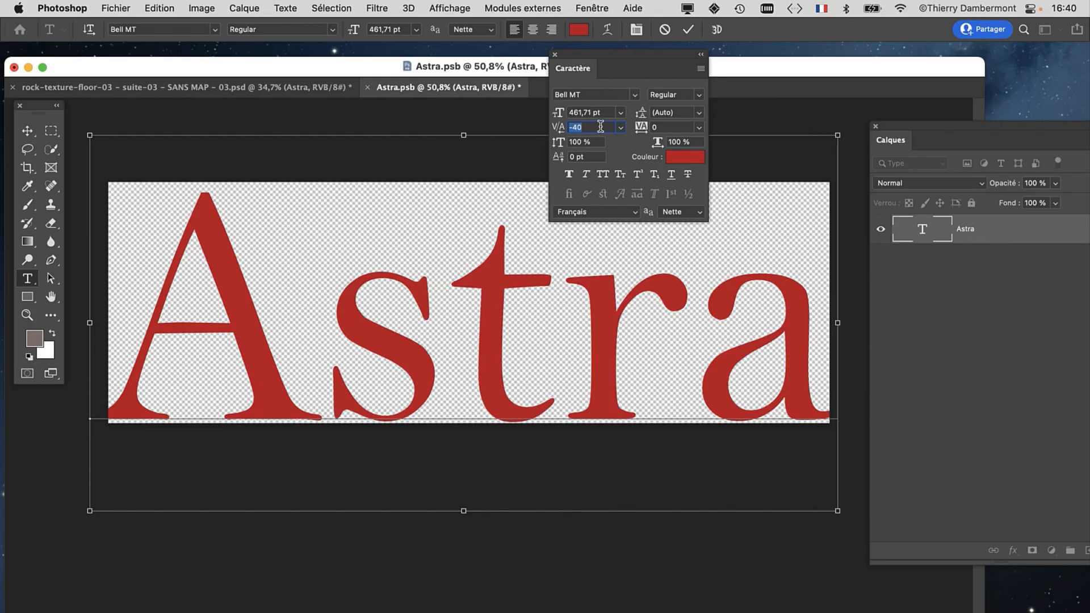
scroll(600, 127, up, 1)
scroll(601, 129, down, 1)
scroll(600, 128, down, 1)
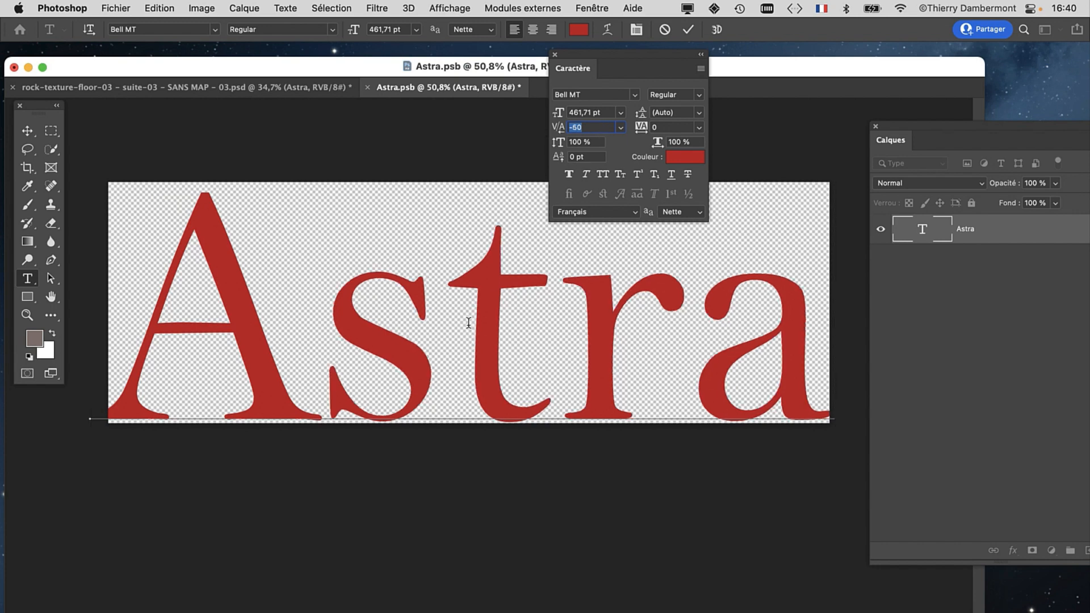
Set the kerning between the s and t of Astra to -50 and commit the text edit
click(454, 335)
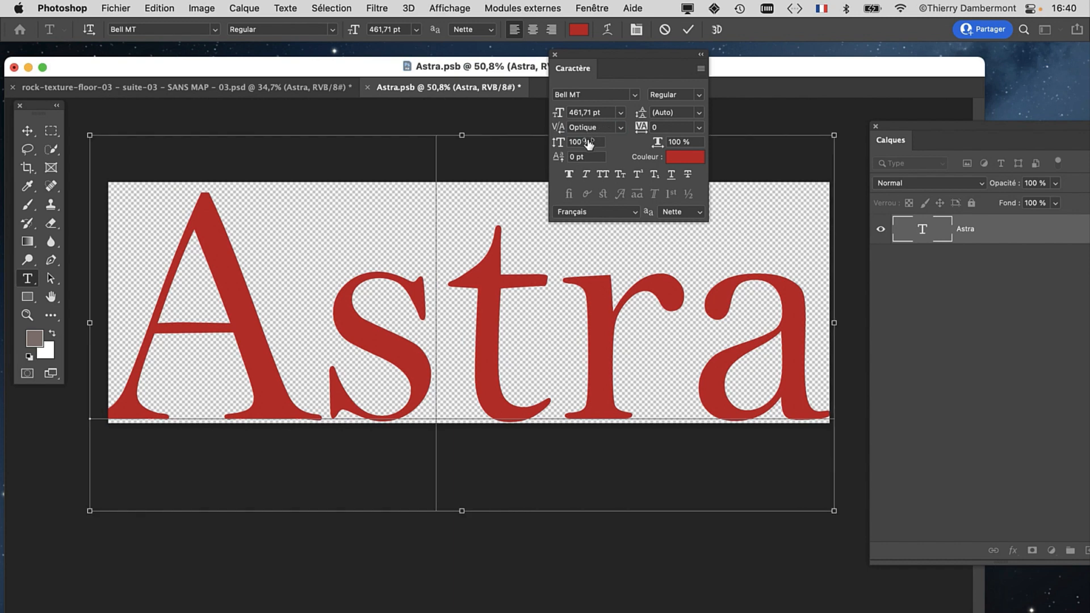
scroll(591, 130, down, 2)
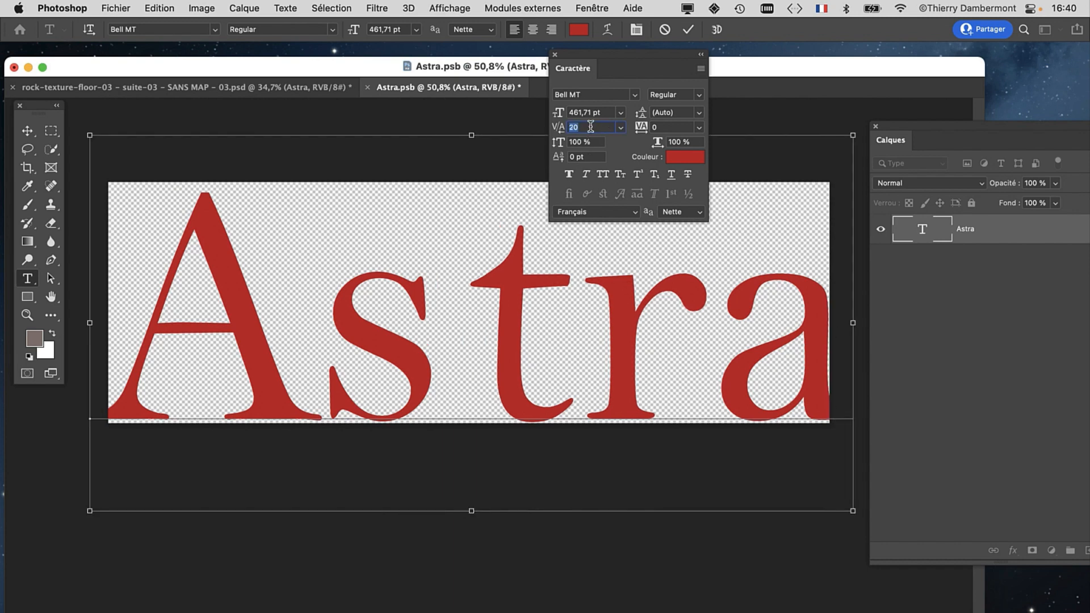
scroll(590, 126, down, 4)
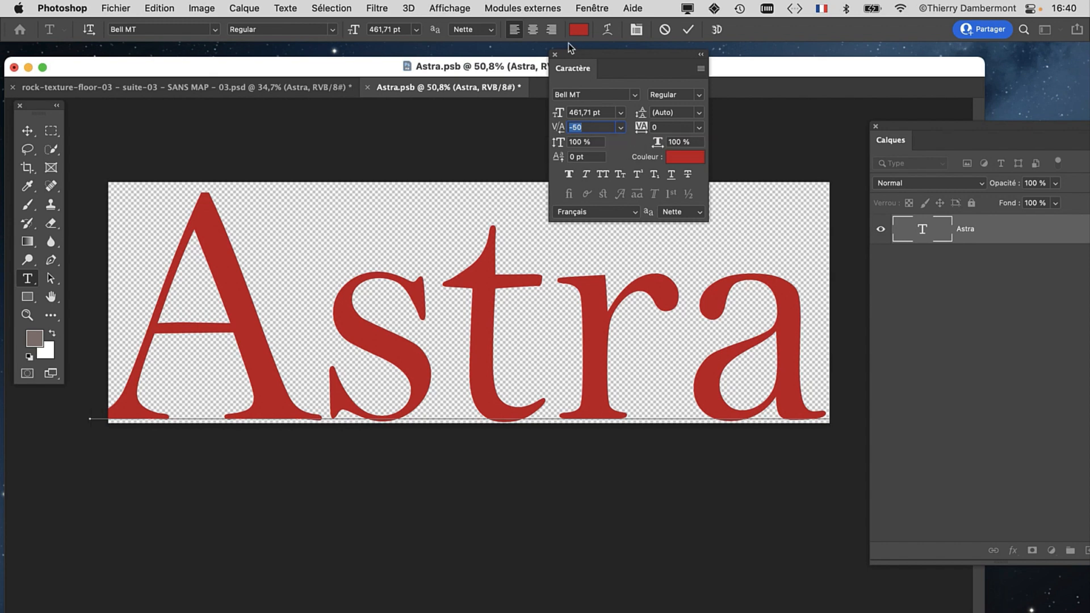
click(556, 55)
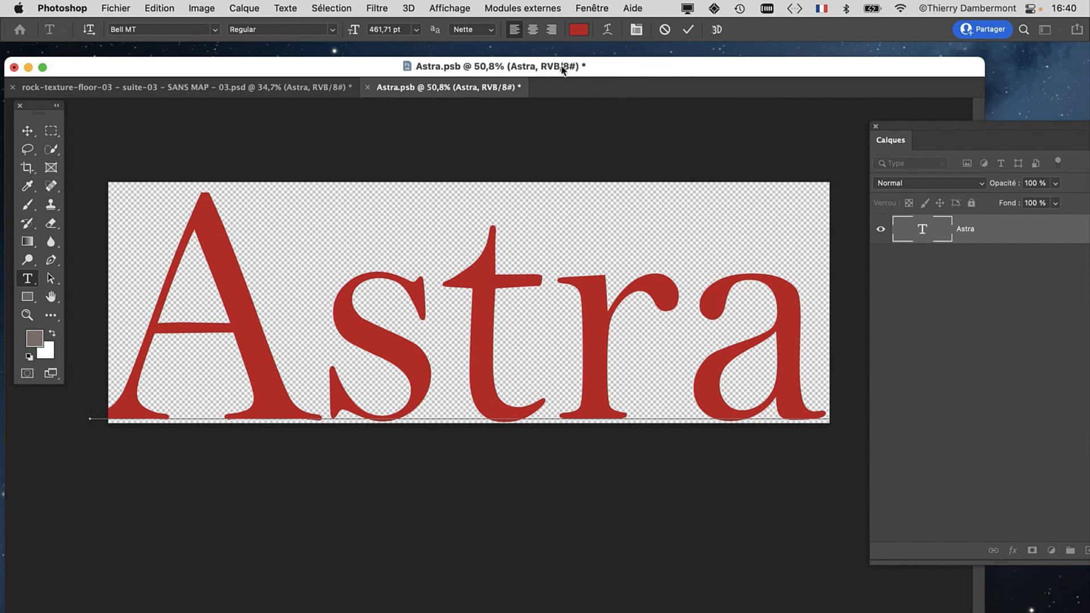
click(418, 88)
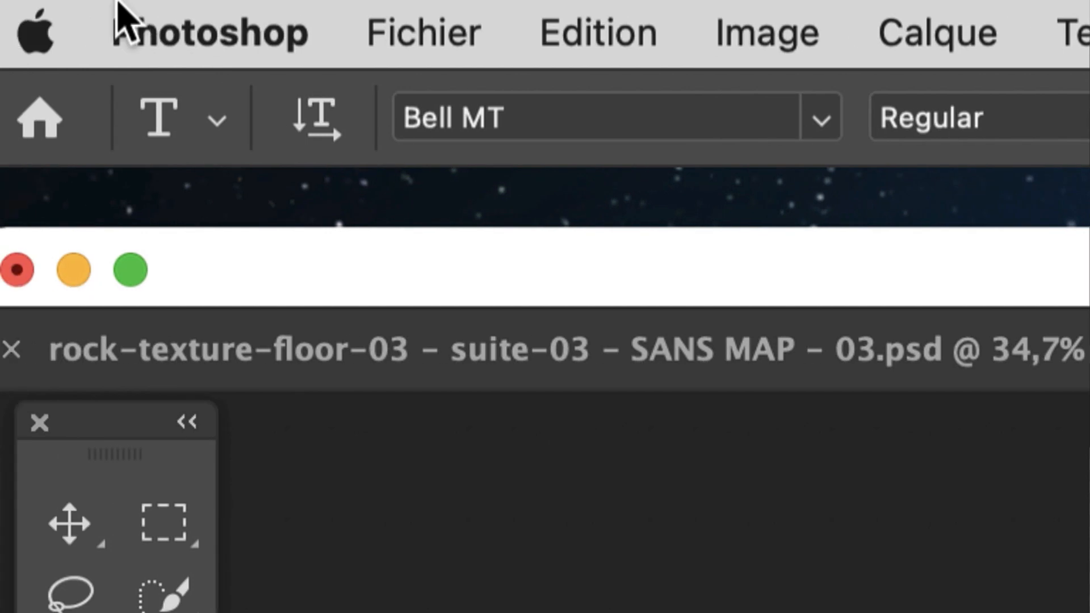
Save the edited Astra.psb and close it to update the text in the stone composition
click(173, 19)
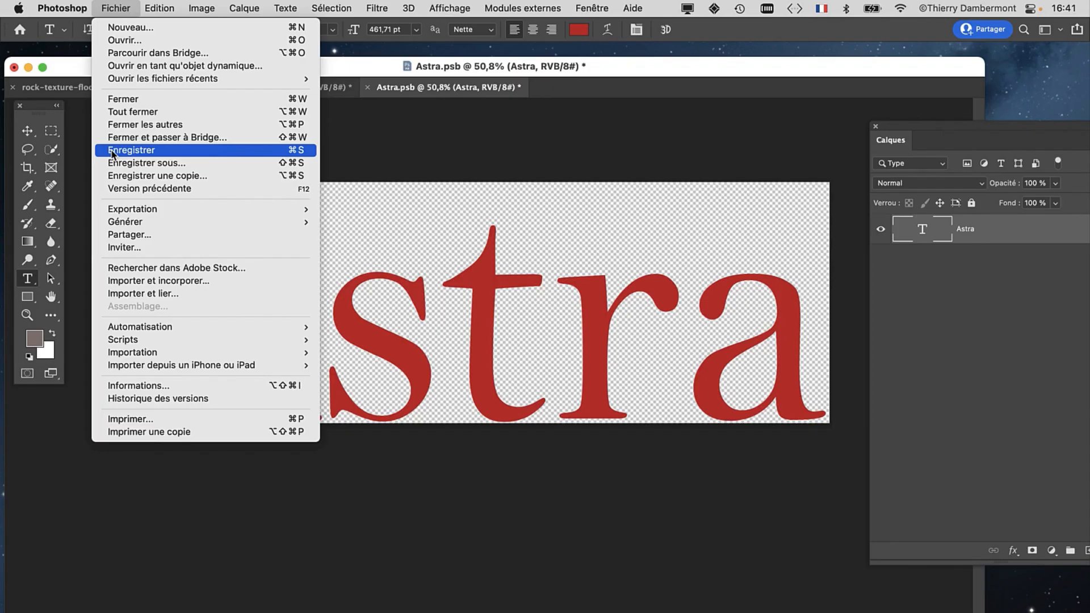
click(111, 153)
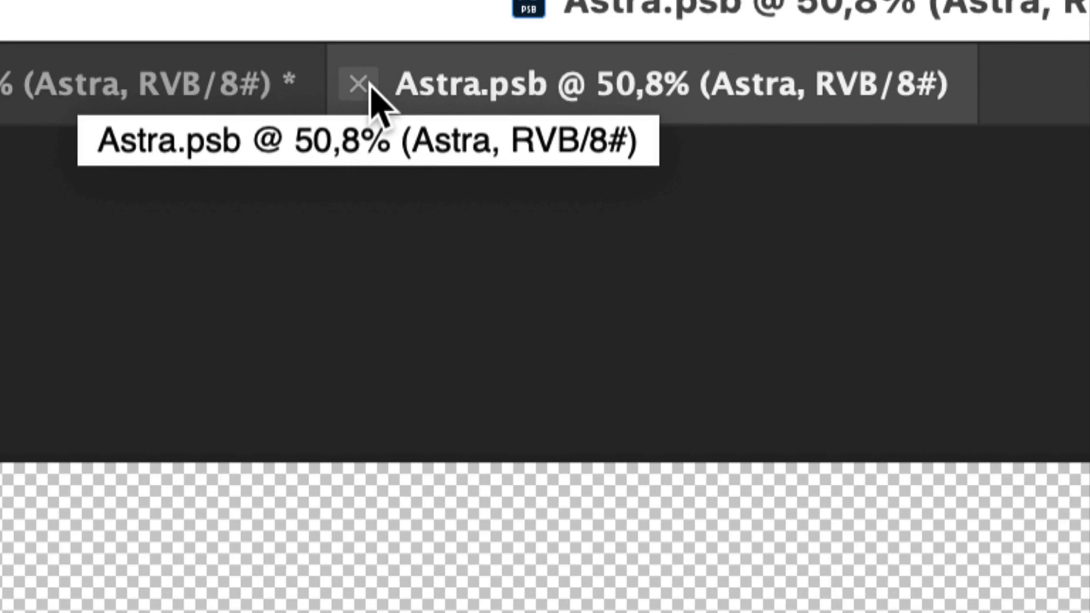
click(369, 84)
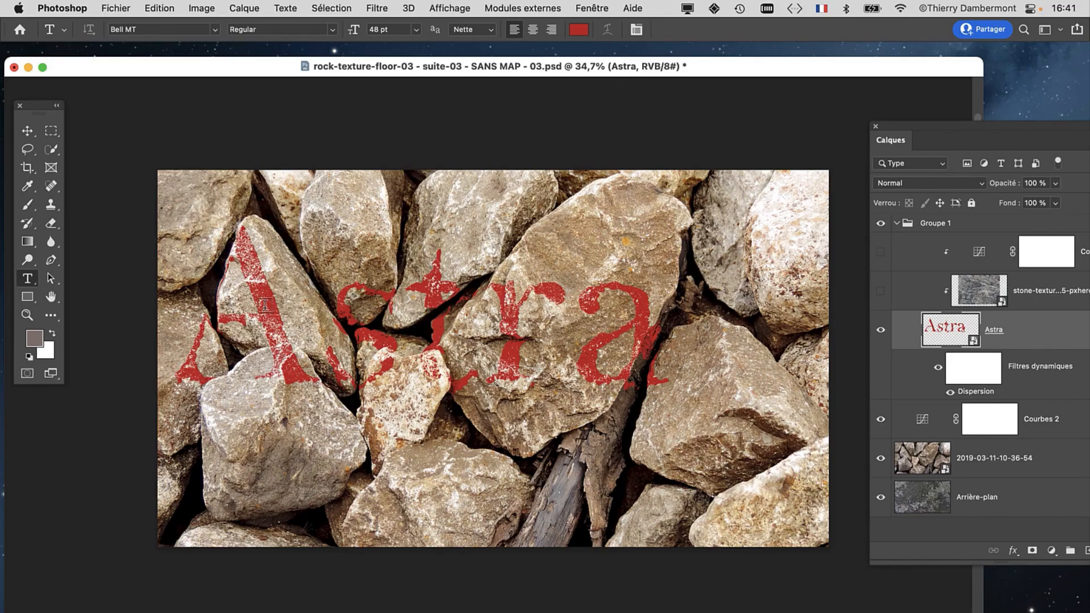
Display the composition in full-screen mode and examine the updated Astra lettering up close
scroll(266, 305, up, 3)
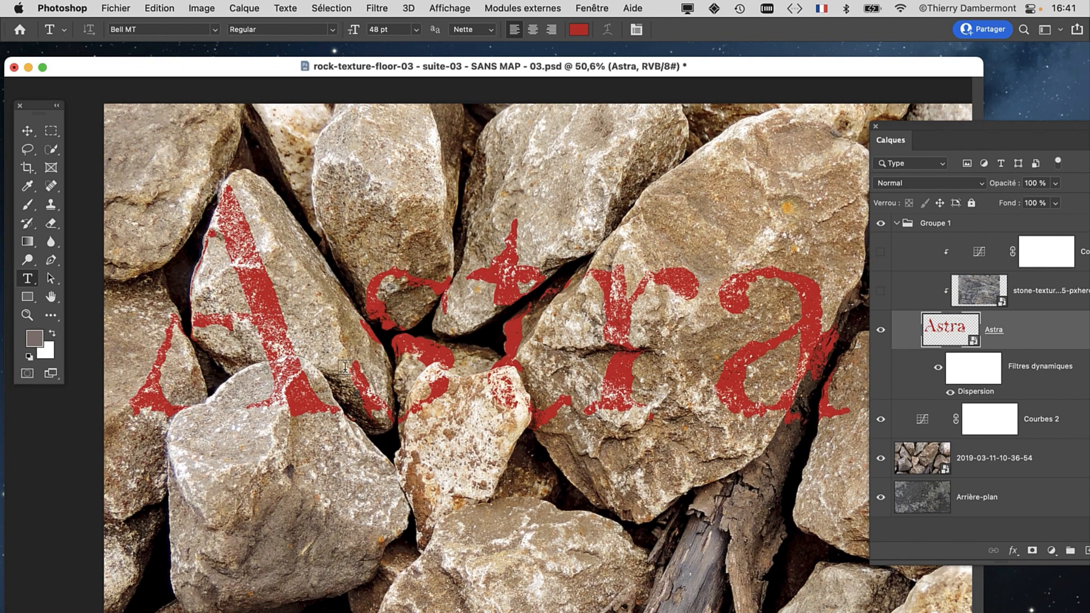
scroll(346, 368, up, 1)
drag(535, 341, 357, 327)
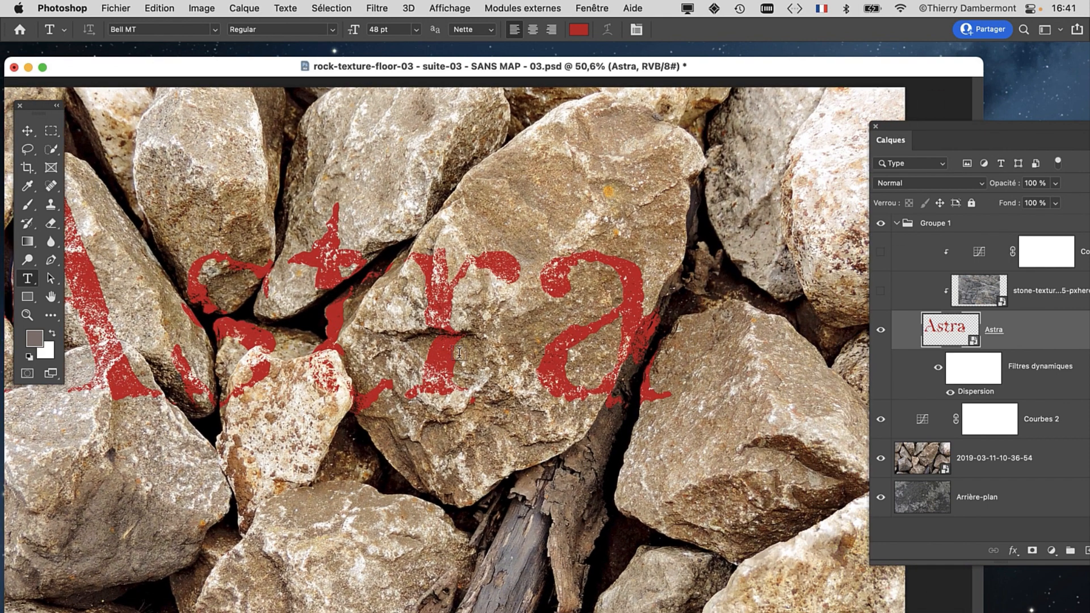
key(f)
scroll(658, 373, up, 4)
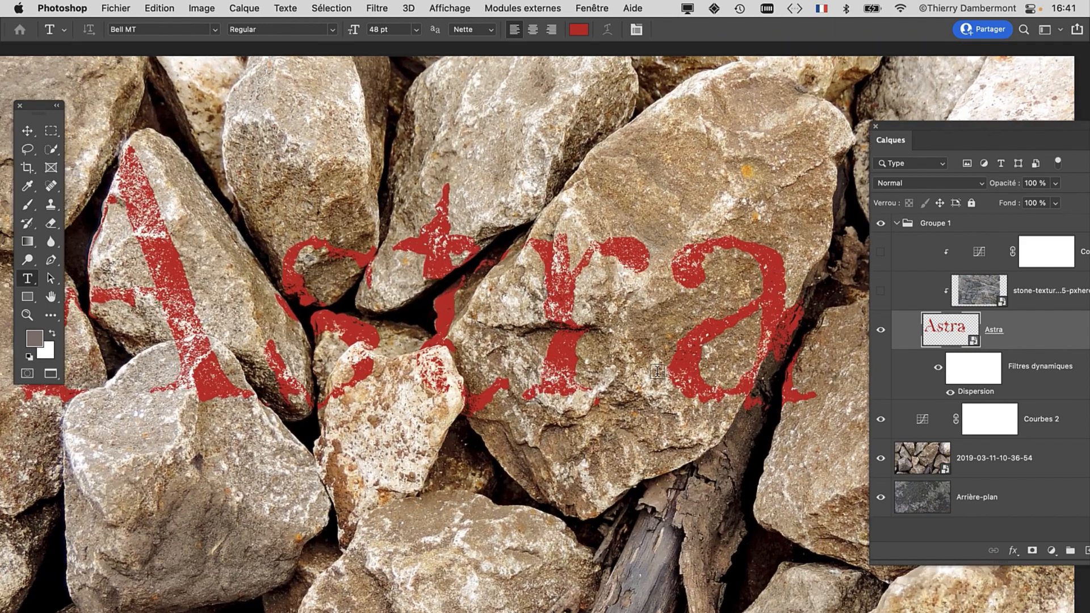
scroll(658, 373, right, 5)
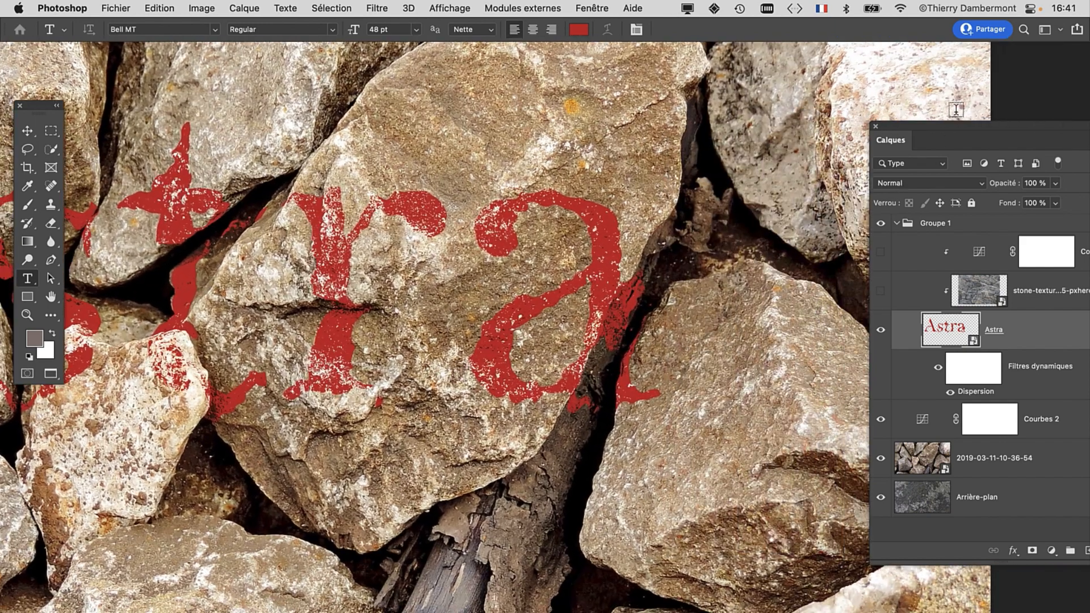
Adjust the Astra layer's blending range for the underlying layer (Calque du dessous) to 6/43 for shadows and 237/255 for highlights
drag(907, 127, 683, 97)
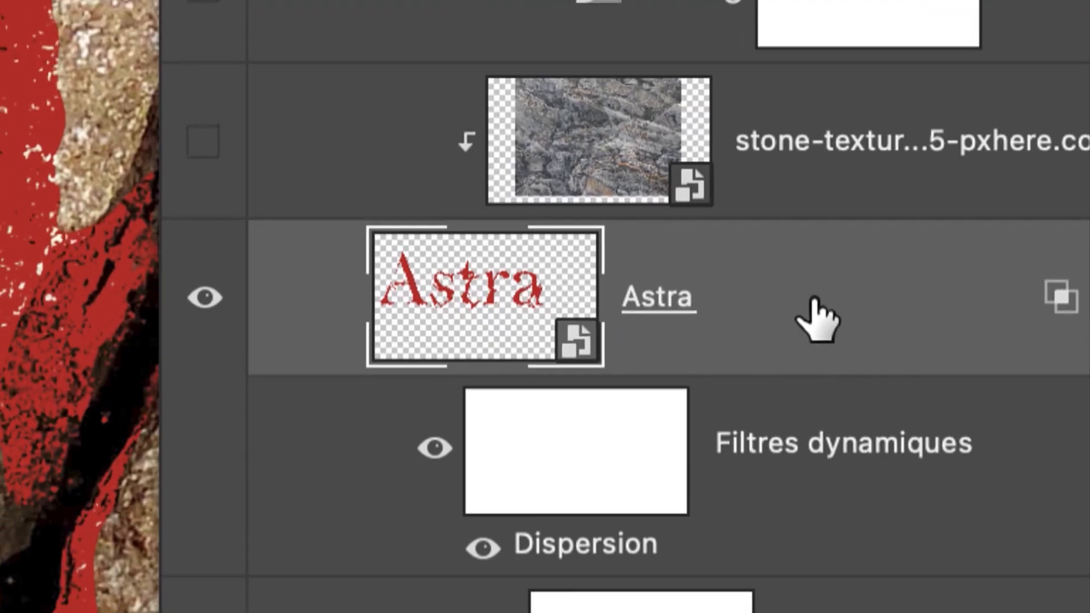
double_click(814, 299)
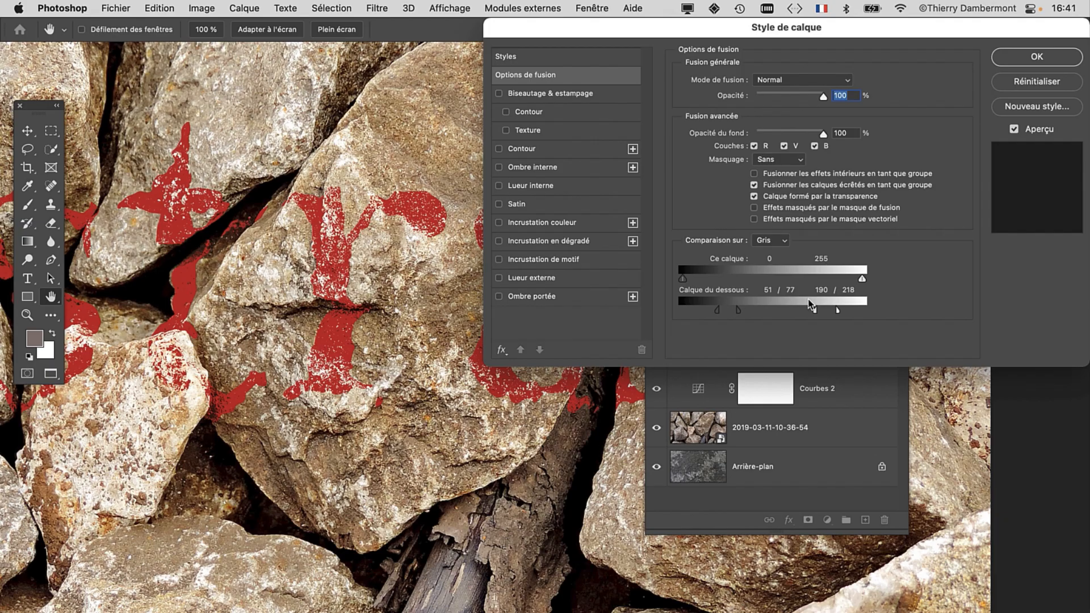
drag(710, 312, 685, 311)
mouse_move(846, 311)
mouse_down()
mouse_move(863, 311)
mouse_move(851, 316)
mouse_up()
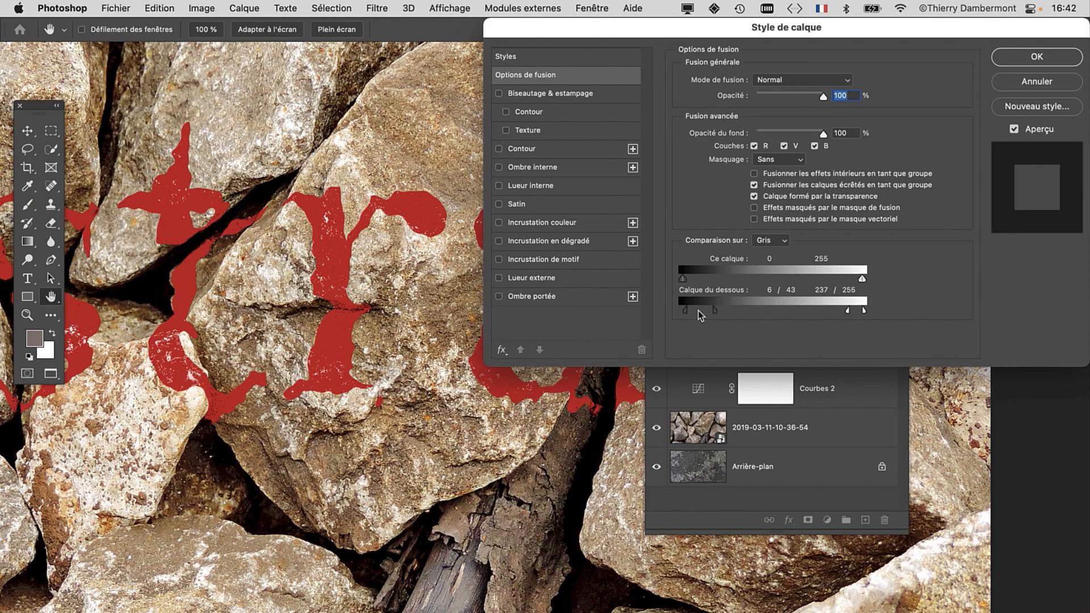
click(1051, 52)
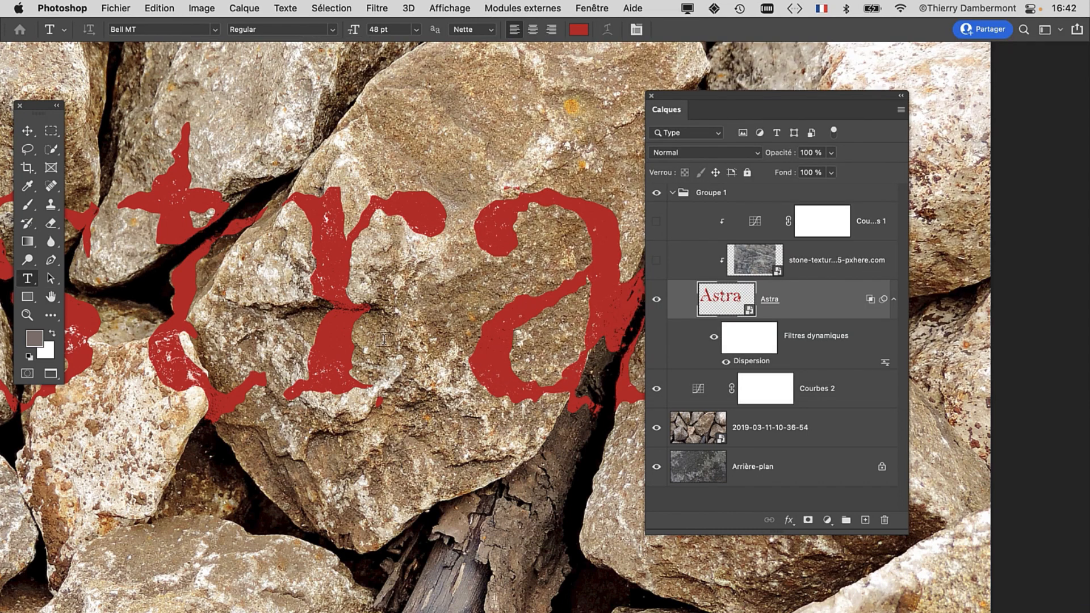
Examine how the reblended Astra letters sit on the stones and in the dark gaps, in full view and up close
scroll(375, 334, down, 5)
scroll(375, 334, down, 5)
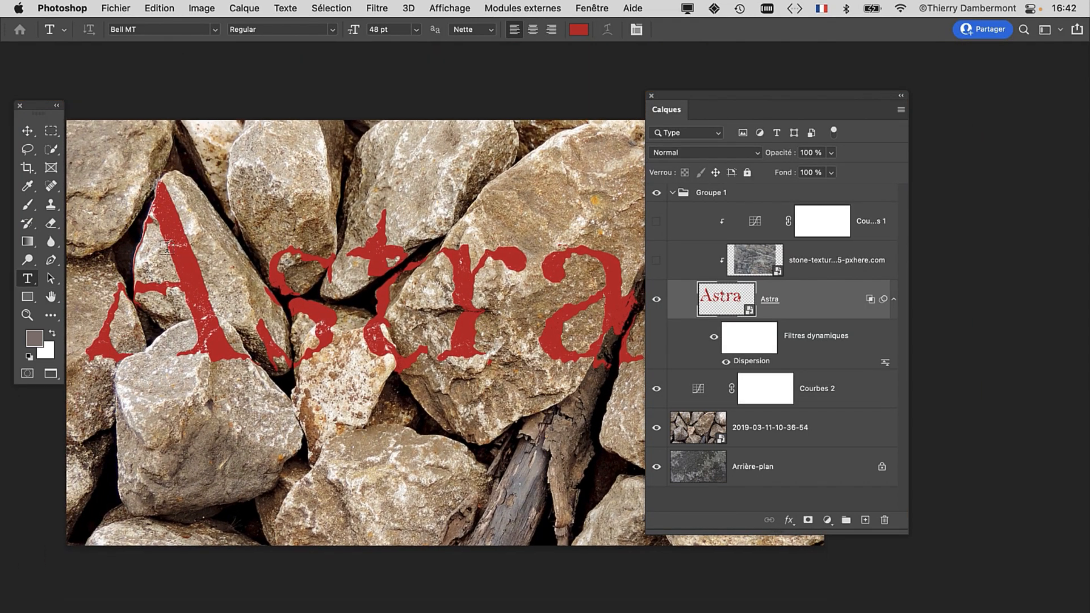
scroll(167, 245, up, 5)
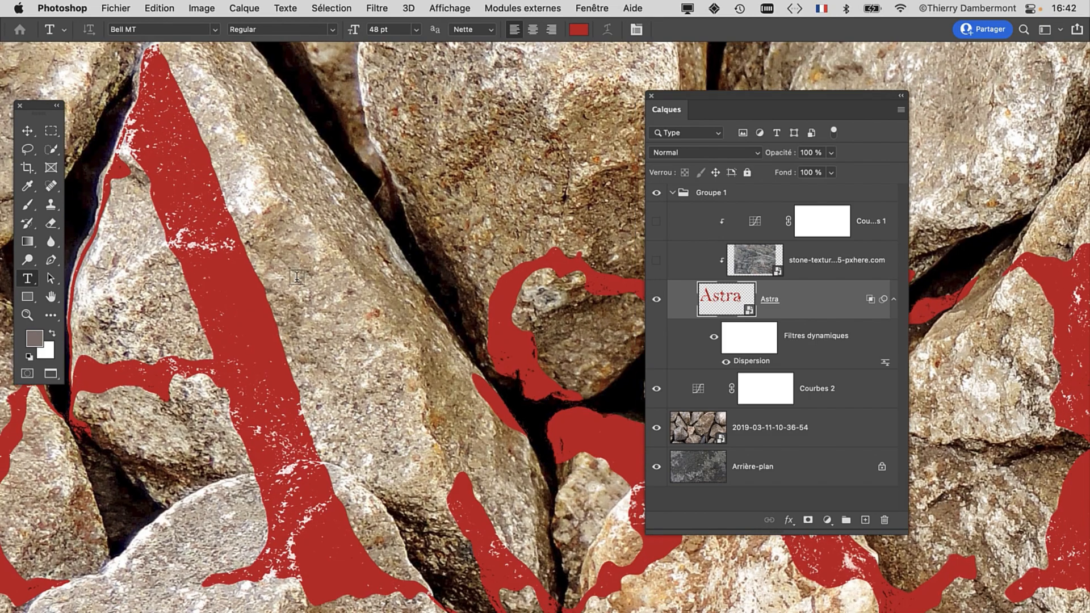
drag(330, 372, 332, 330)
scroll(333, 330, down, 3)
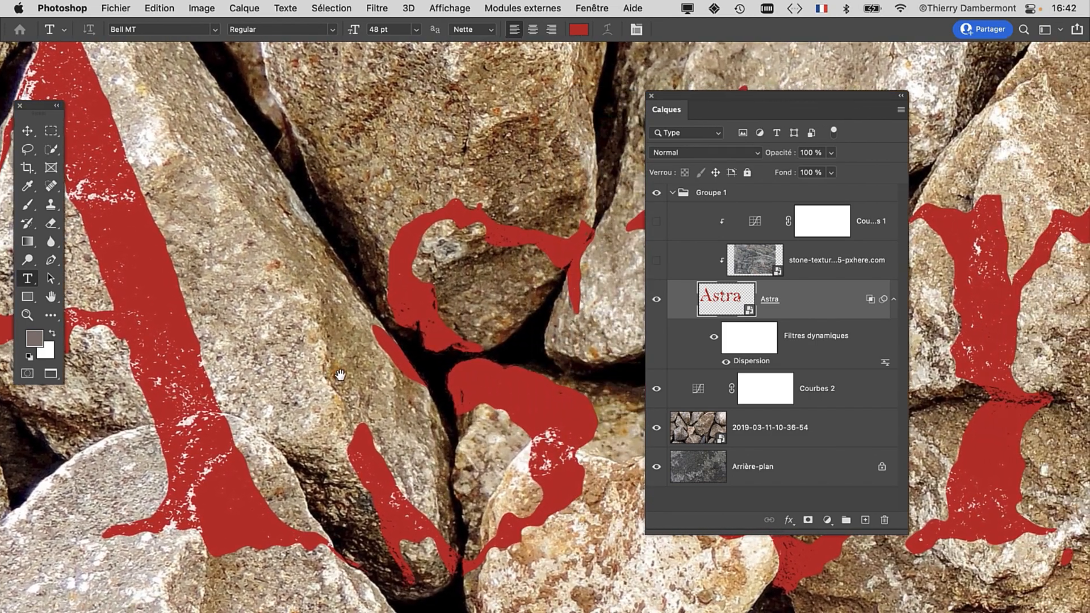
scroll(393, 355, up, 2)
scroll(393, 355, up, 2)
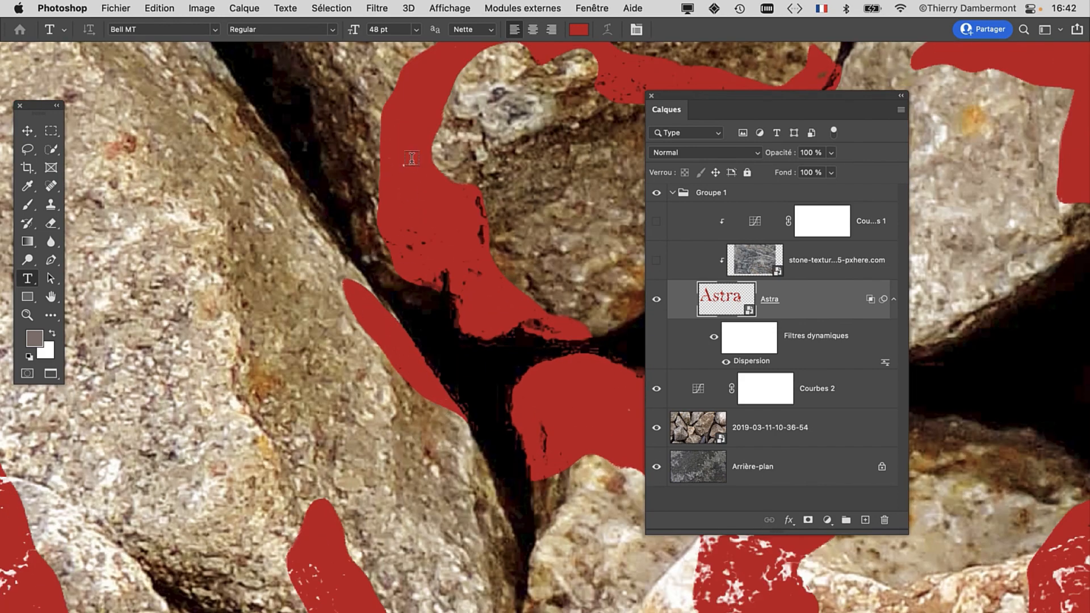
scroll(460, 426, down, 3)
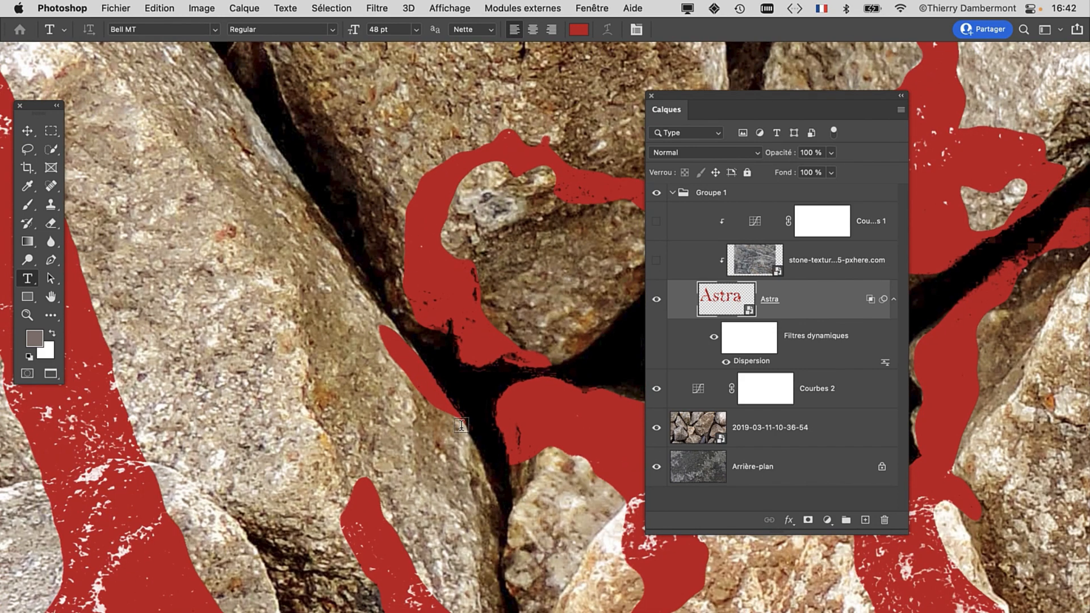
scroll(466, 446, up, 2)
scroll(464, 498, down, 2)
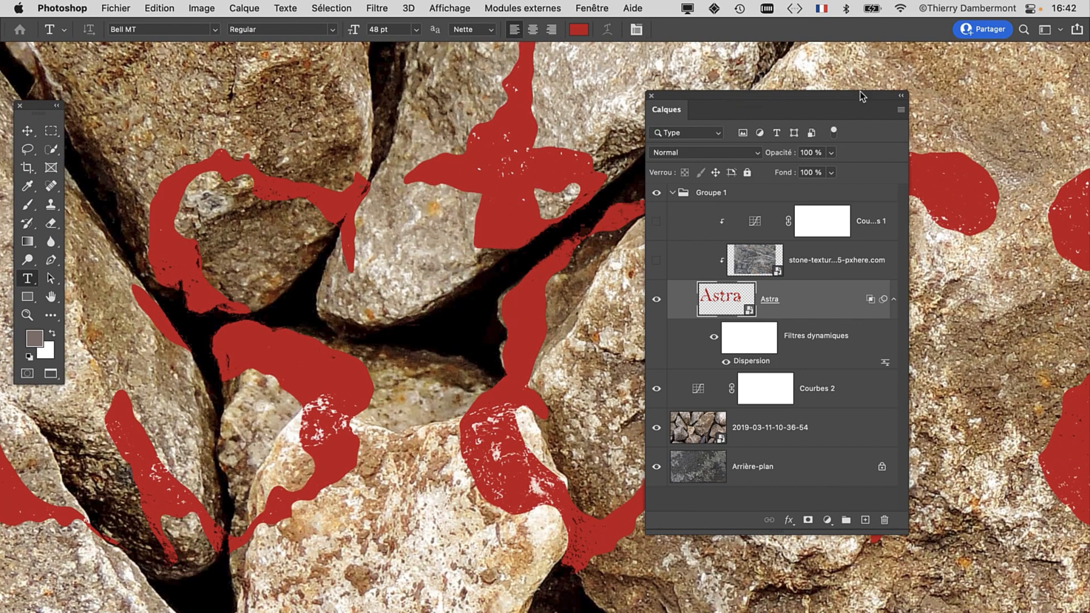
Show the stone texture layer clipped to the Astra text and select that texture layer
drag(670, 98, 764, 79)
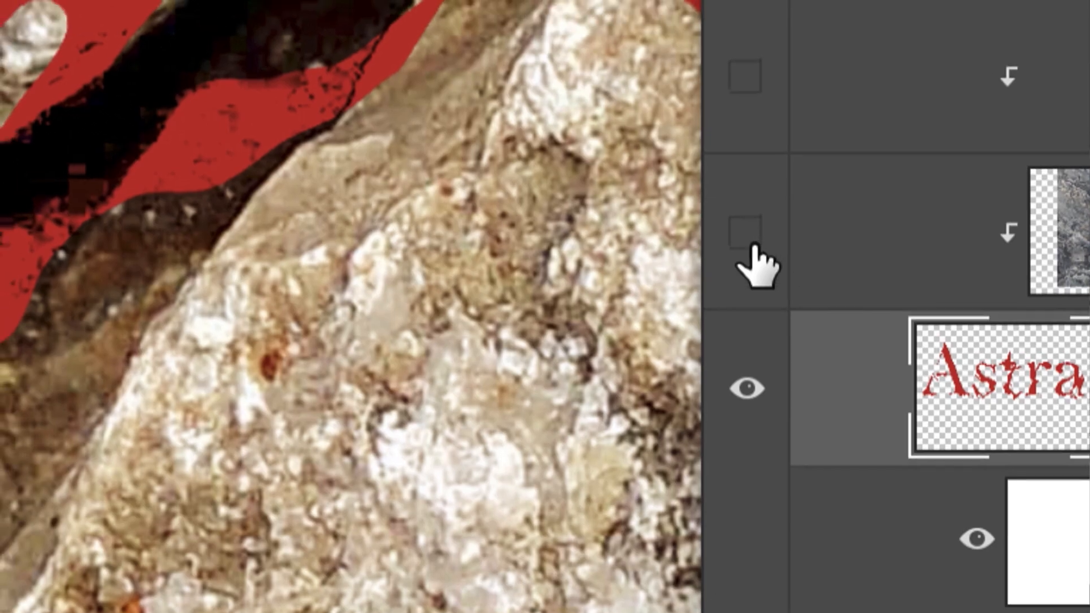
click(735, 222)
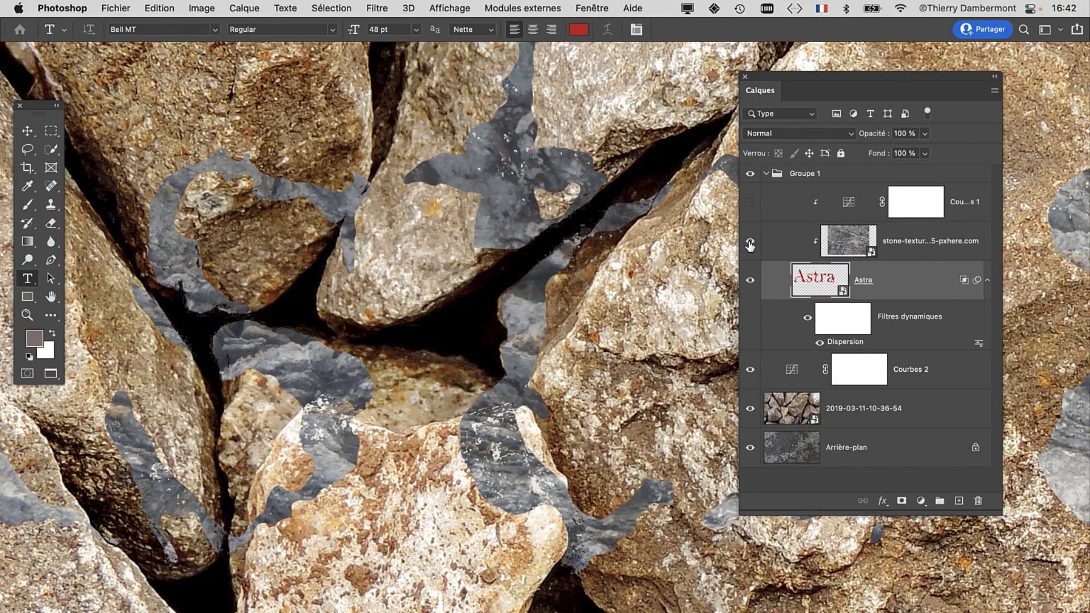
scroll(475, 352, down, 3)
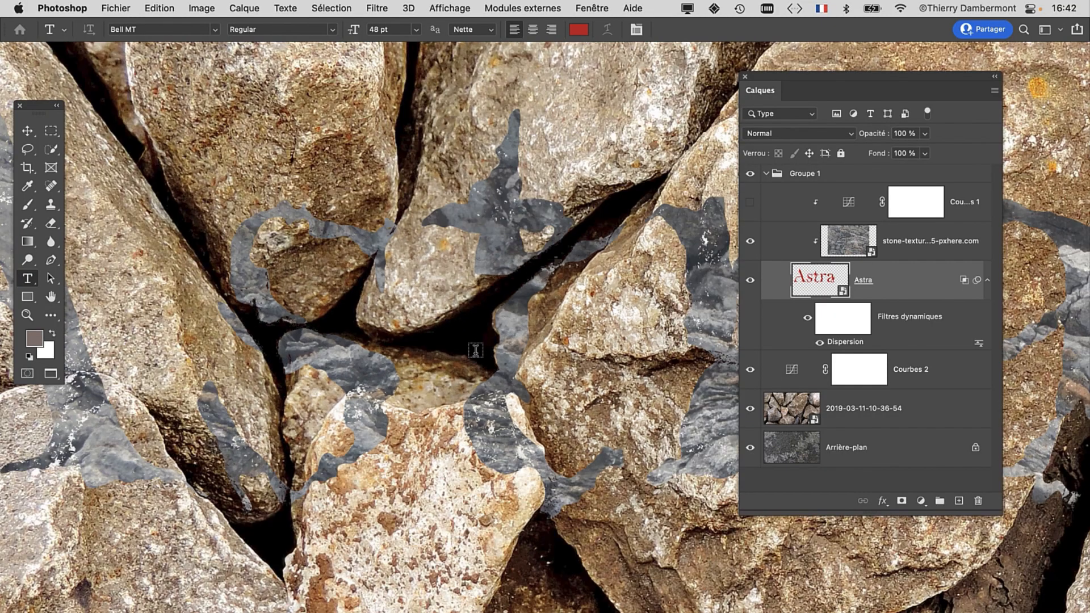
scroll(475, 353, down, 2)
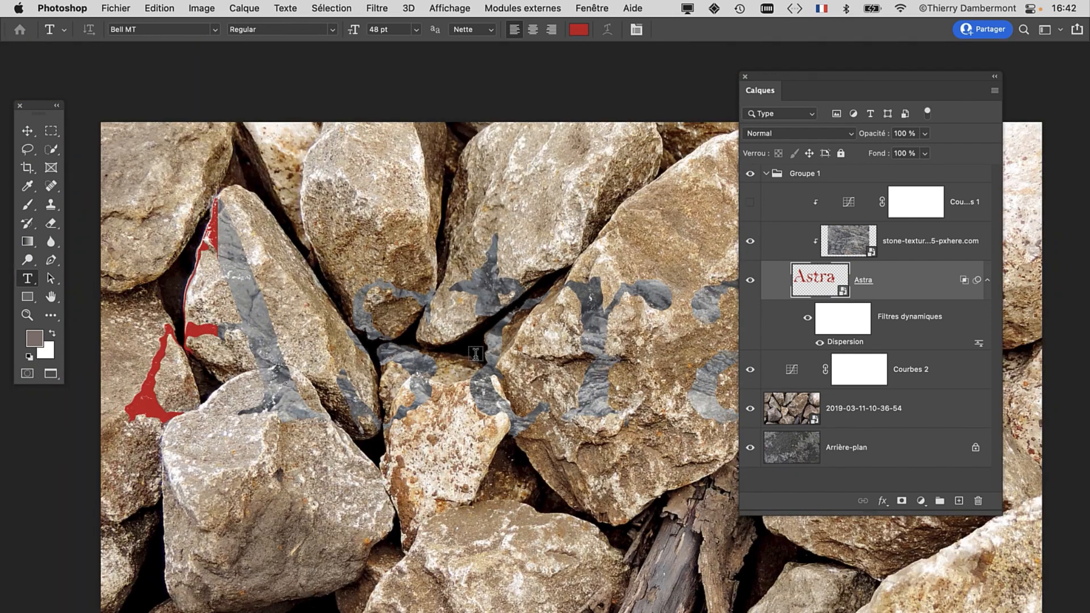
drag(784, 78, 843, 72)
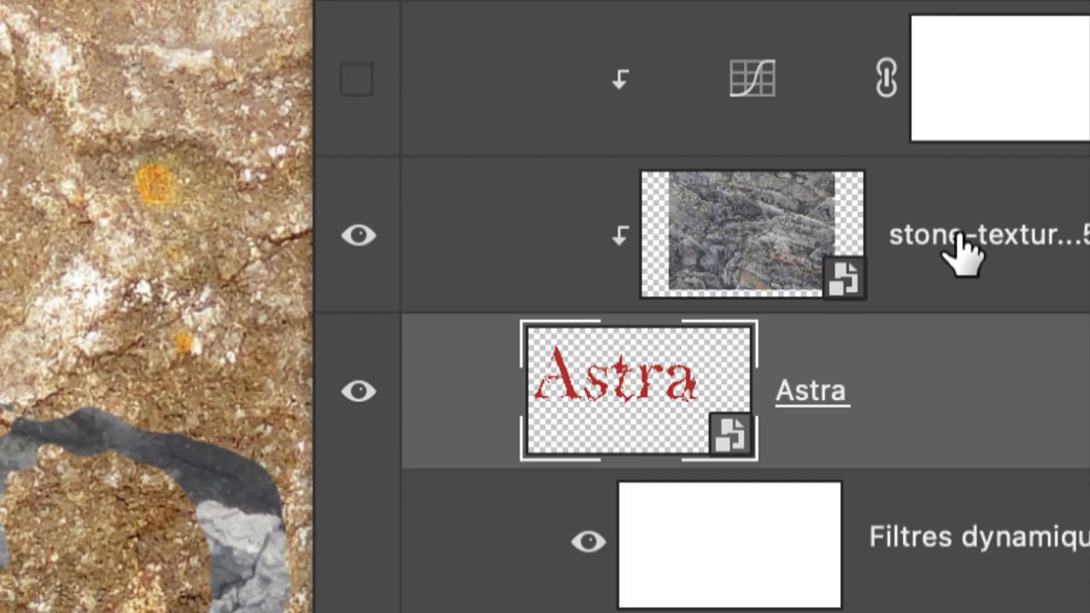
click(960, 237)
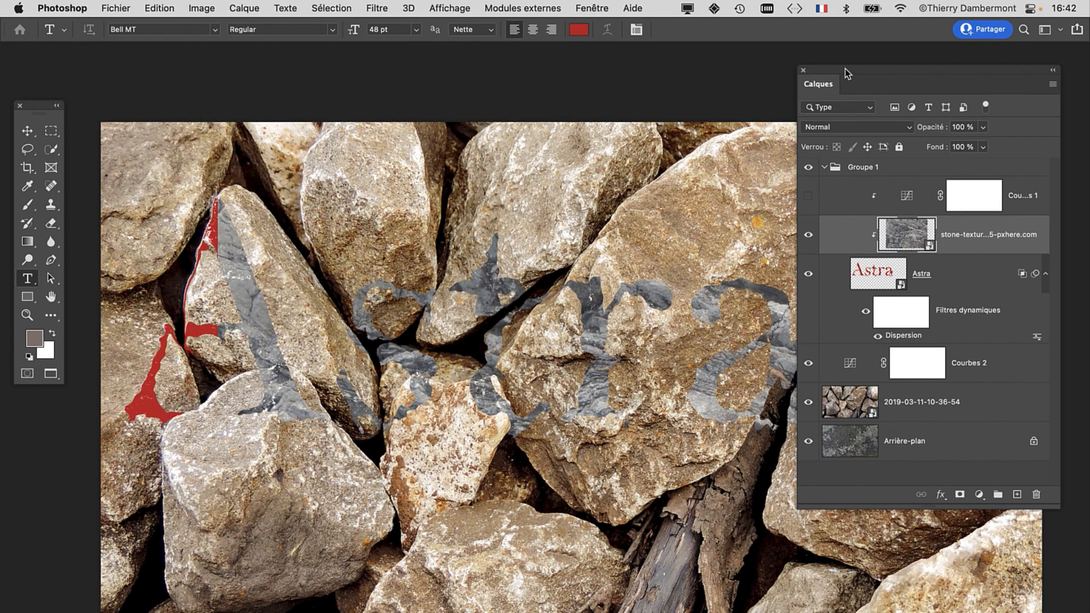
Reposition the clipped stone texture with Free Transform until it covers the full width of the Astra lettering
drag(847, 72, 966, 80)
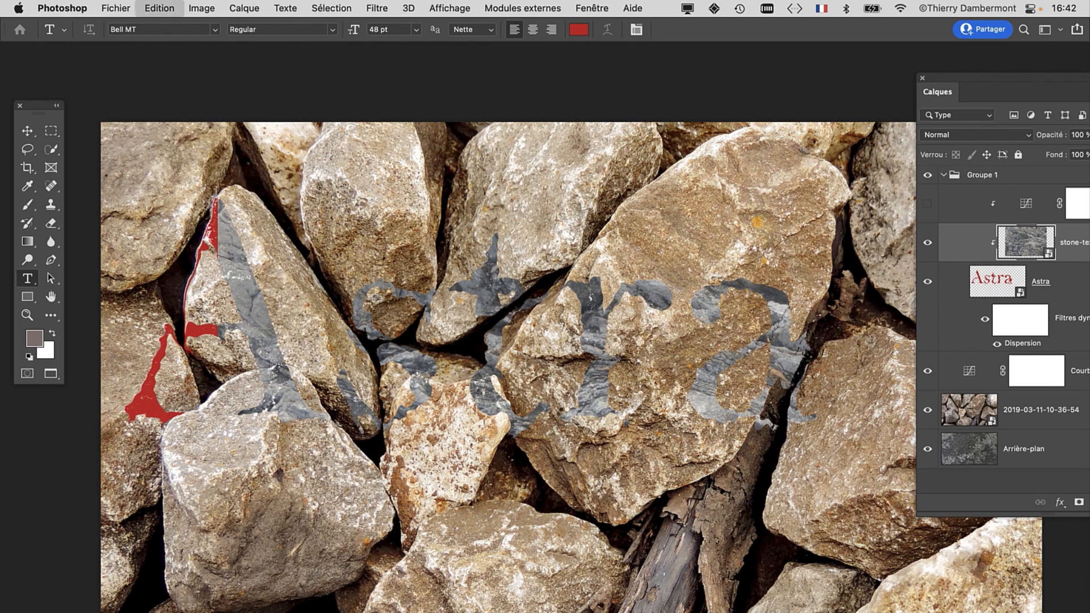
key(super+t)
scroll(666, 396, down, 1)
drag(596, 346, 495, 340)
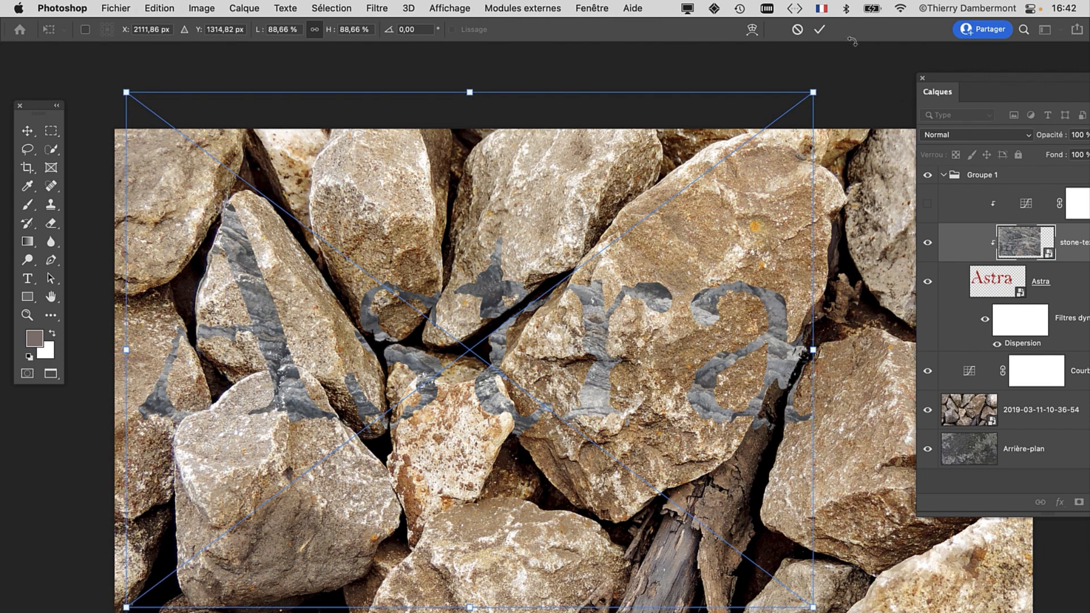
click(820, 30)
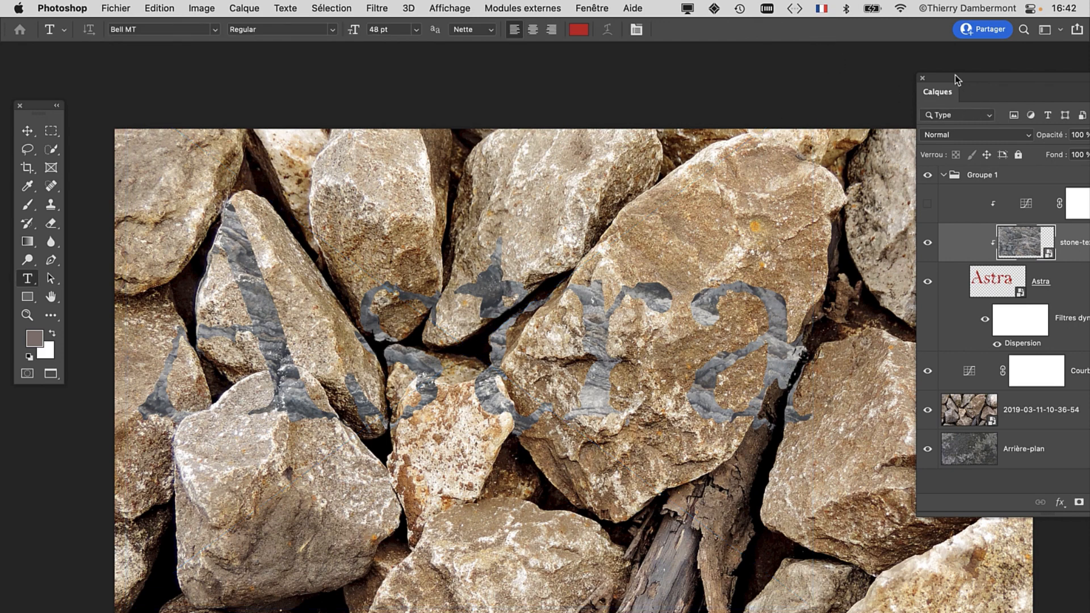
Show the Courbes 1 adjustment clipped above the stone texture and select that layer
drag(956, 80, 835, 107)
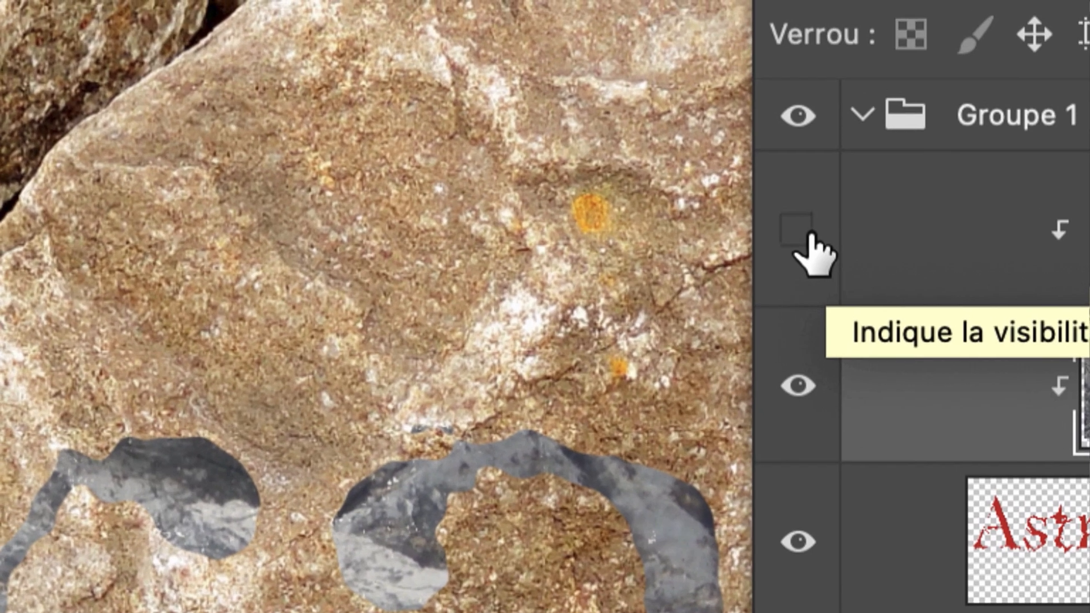
click(783, 208)
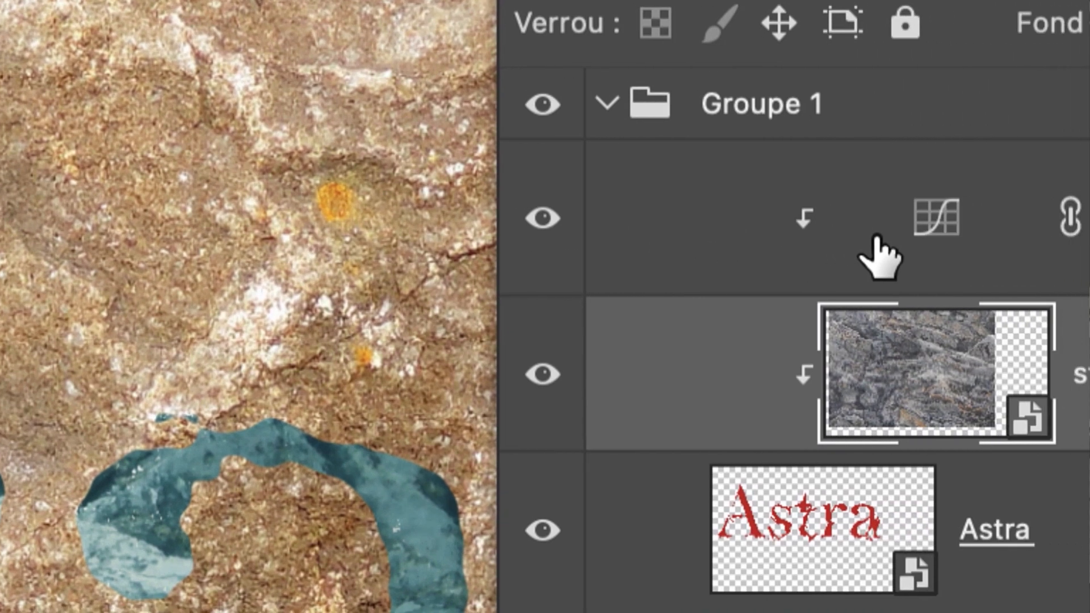
click(901, 256)
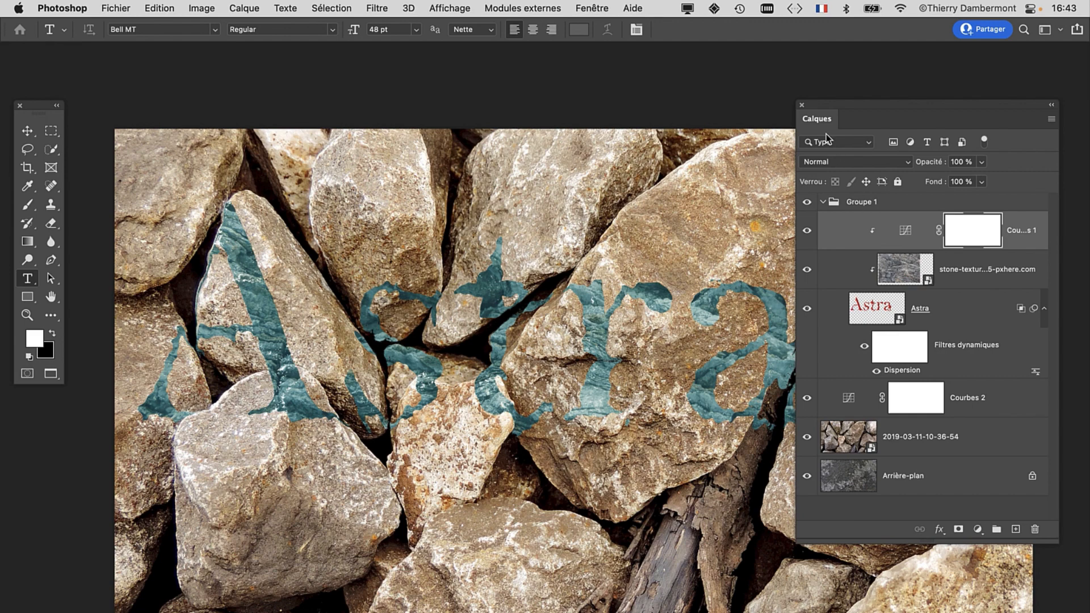
Examine up close how the Courbes 1 adjustment tints the stone texture inside the Astra letters
drag(826, 103, 874, 97)
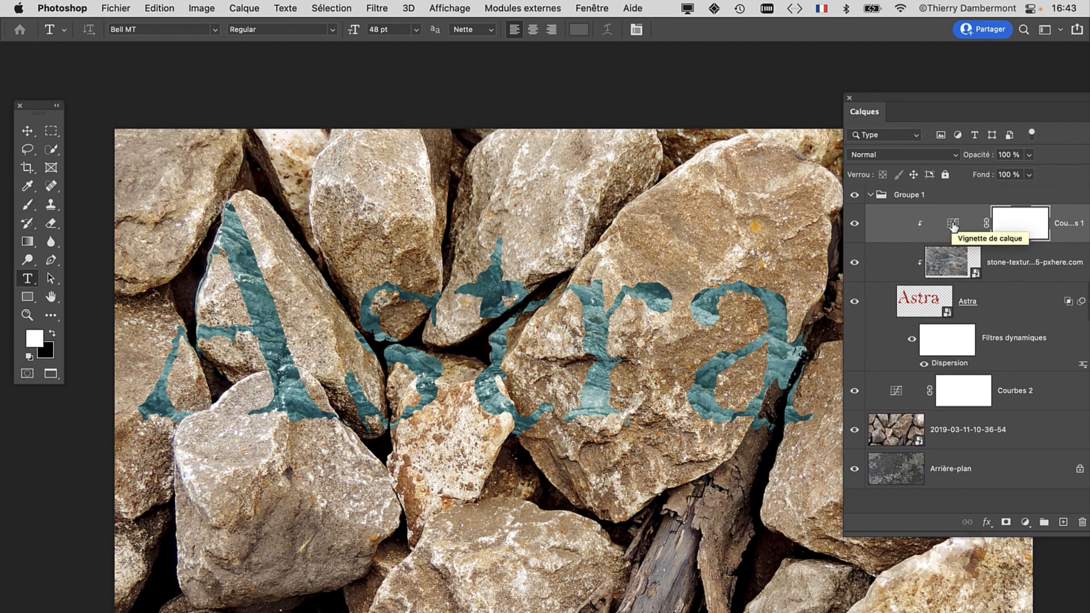
scroll(605, 356, up, 3)
scroll(605, 356, up, 2)
scroll(618, 375, down, 3)
scroll(409, 431, right, 2)
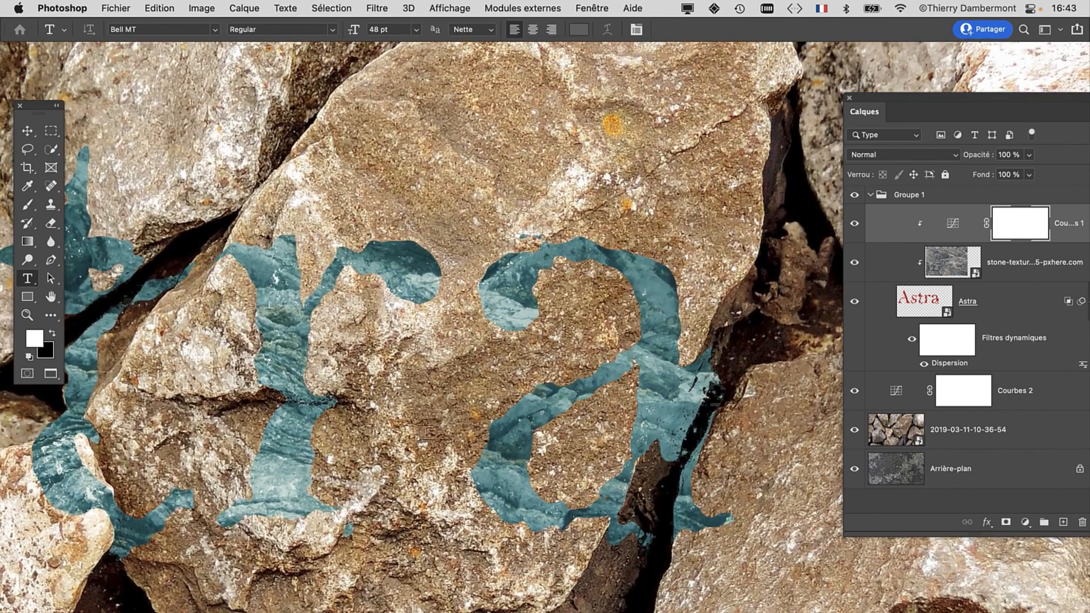
scroll(503, 410, up, 2)
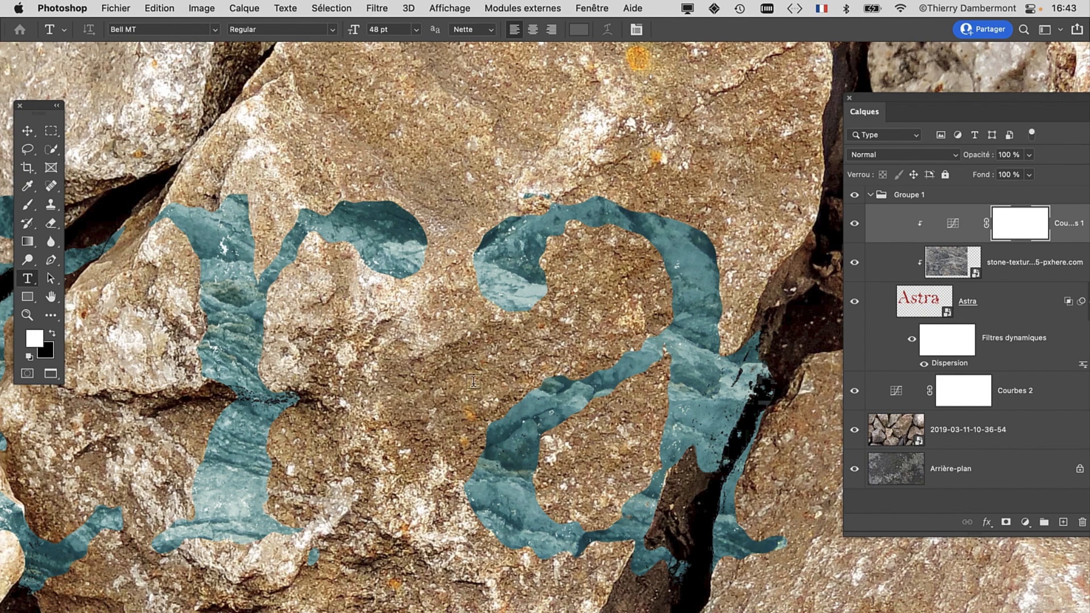
scroll(491, 382, down, 5)
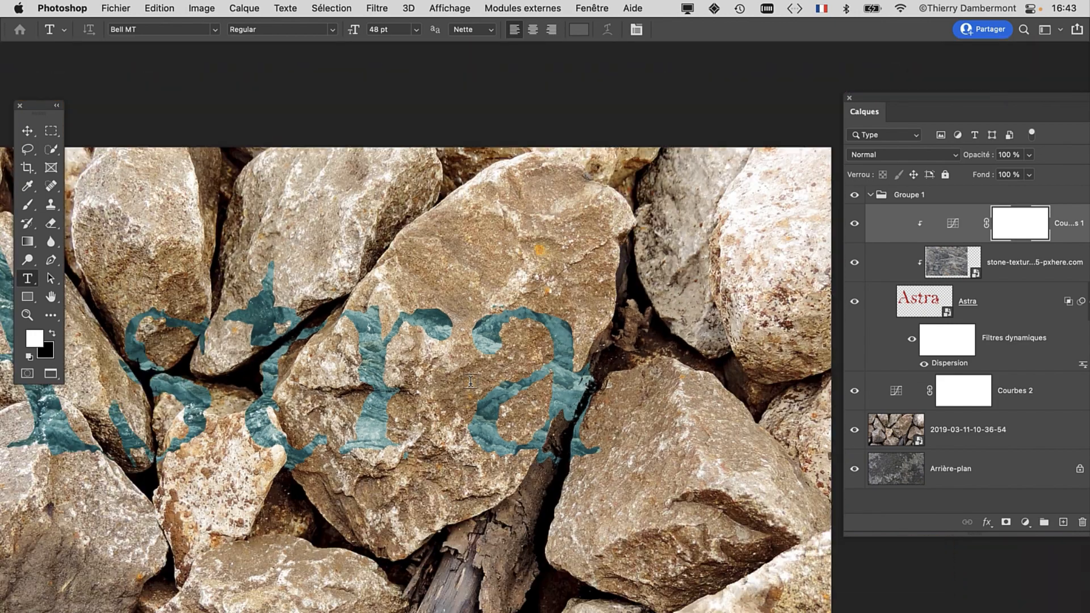
scroll(419, 381, down, 1)
Hide the Courbes 1 adjustment and the stone texture layer
drag(868, 102, 779, 90)
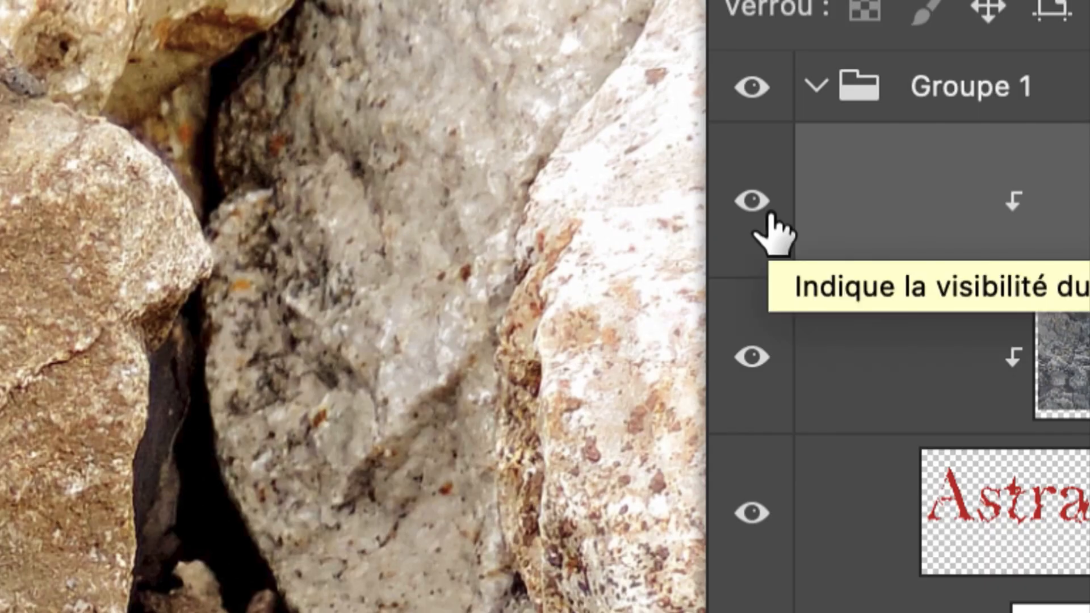
click(767, 213)
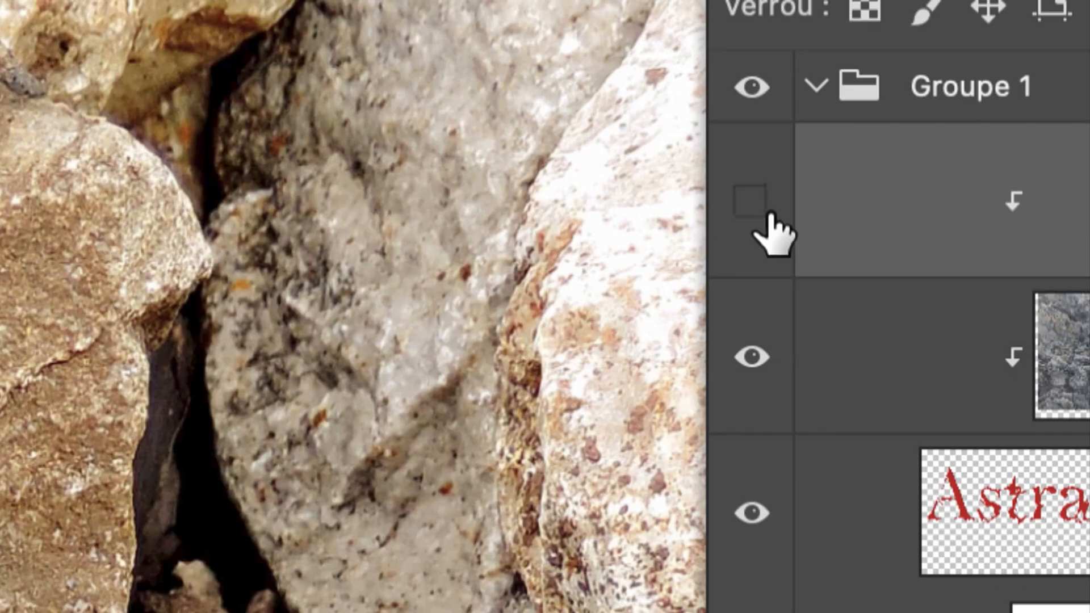
click(776, 256)
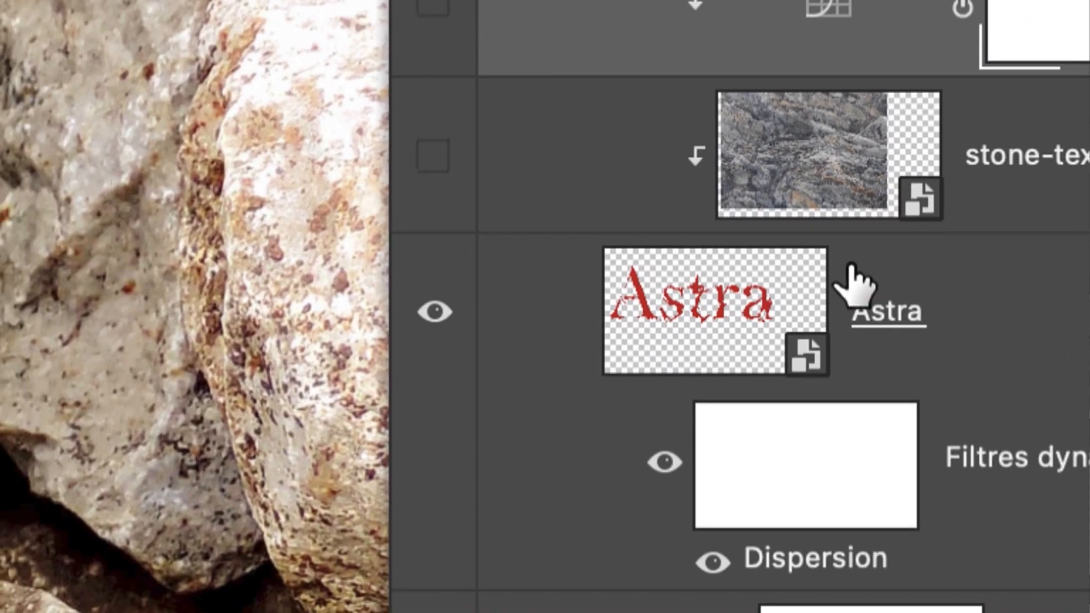
Add an empty layer directly above Astra, and clip it, the stone texture and Courbes 1 to the text
click(847, 279)
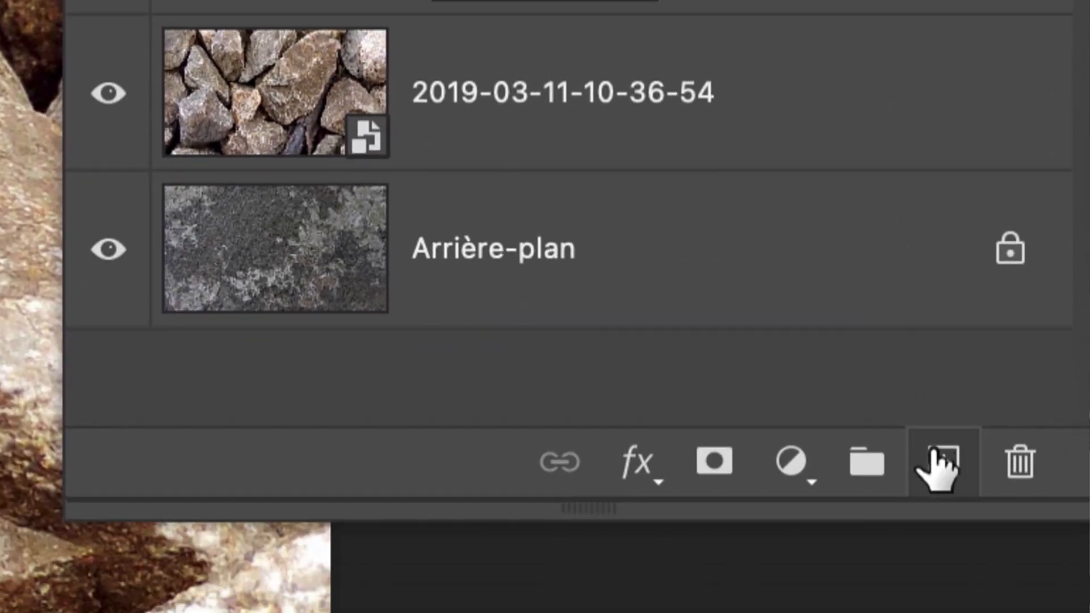
click(941, 465)
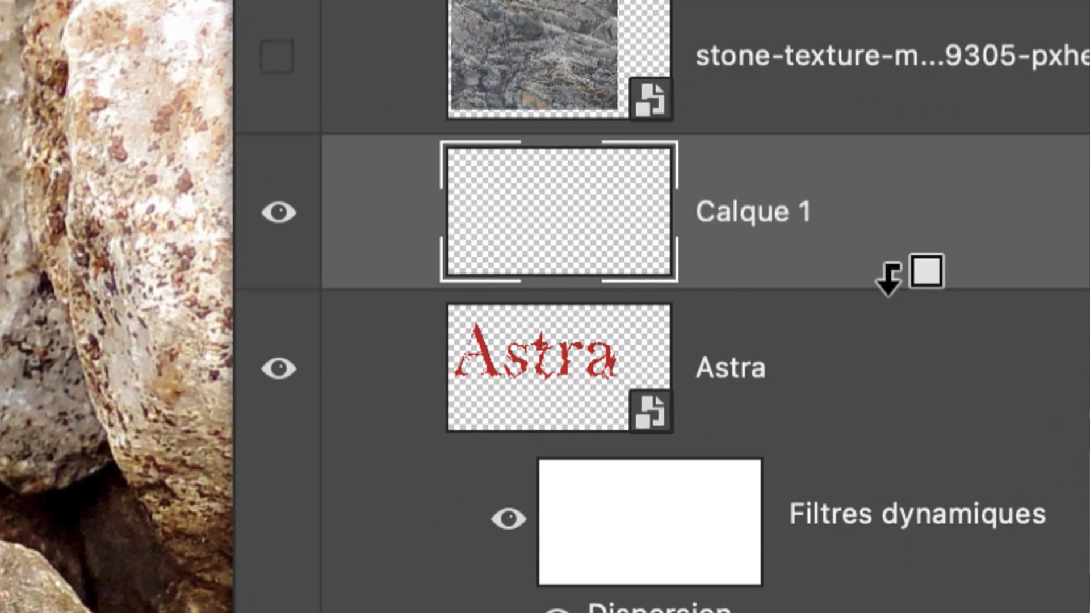
alt+click(889, 278)
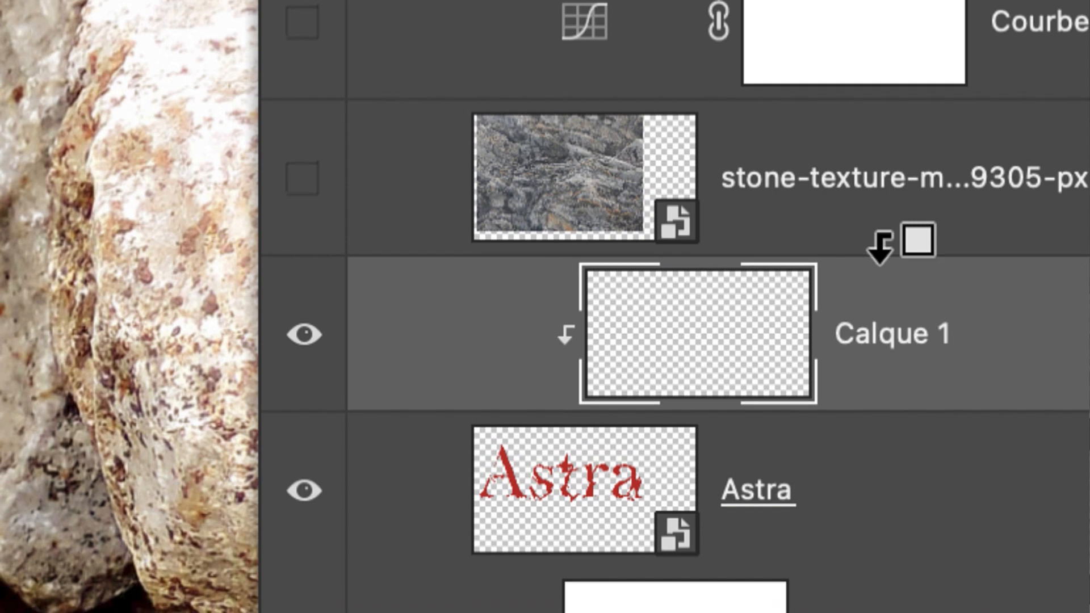
alt+click(853, 115)
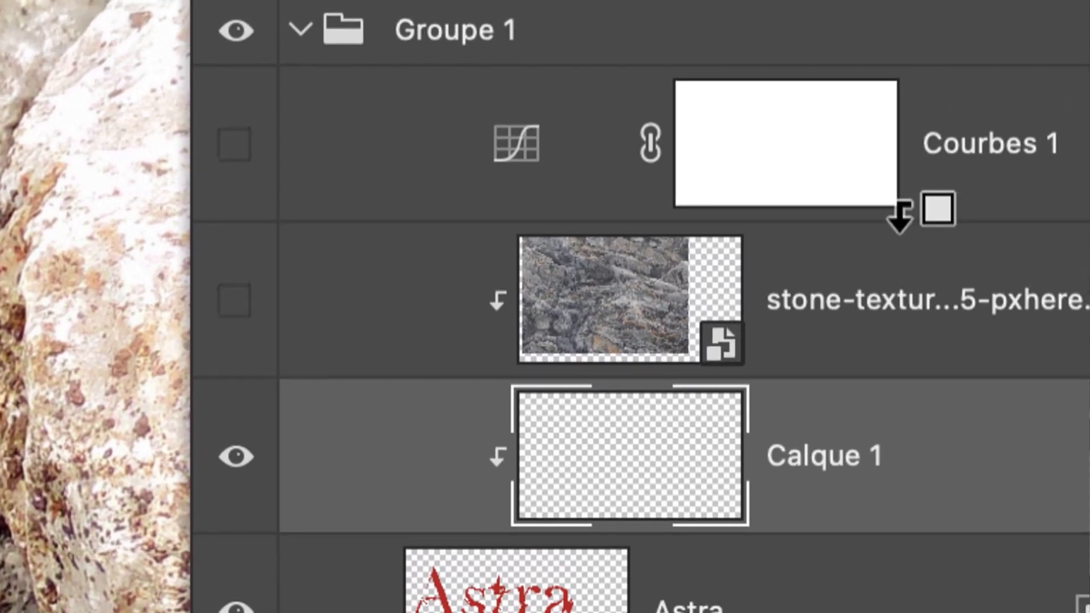
alt+click(971, 104)
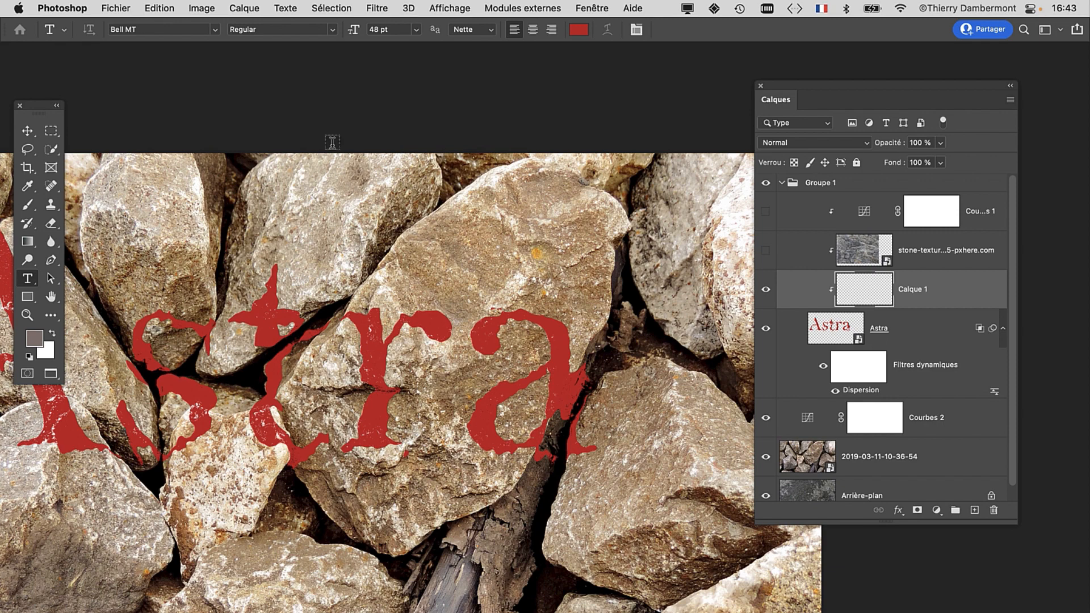
Draw a blue-to-purple gradient diagonally across the Astra lettering on the empty clipped layer with the Gradient tool
drag(327, 335, 479, 262)
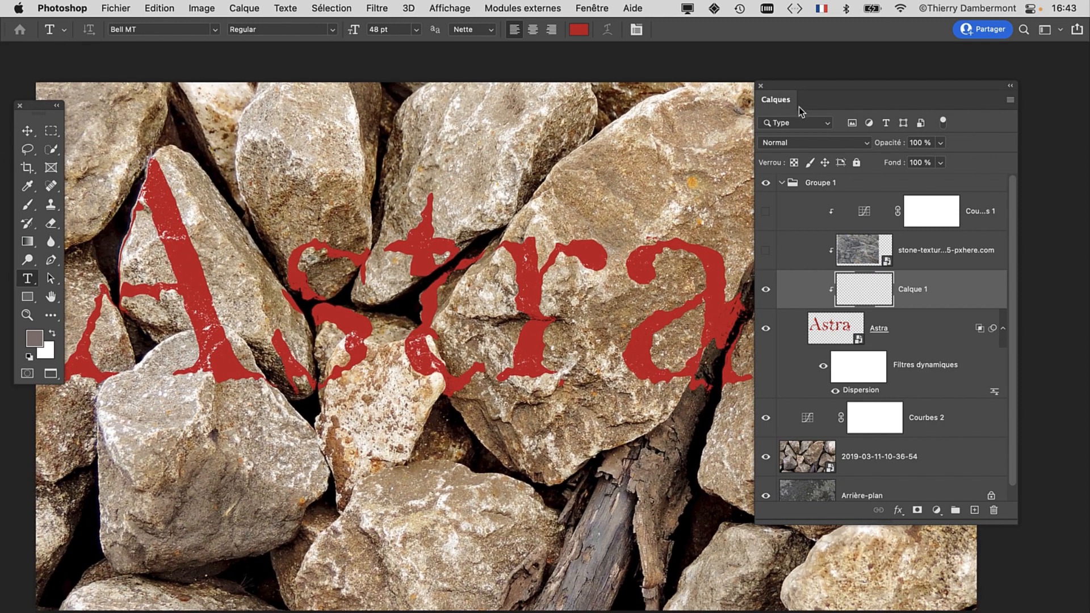
drag(796, 87, 901, 88)
drag(352, 230, 405, 219)
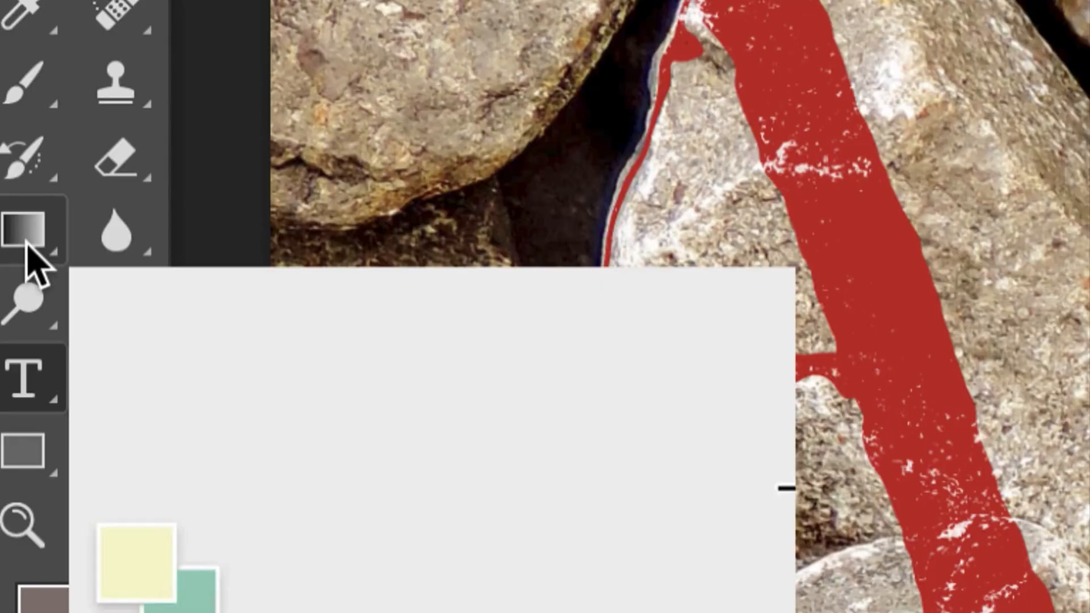
click(28, 247)
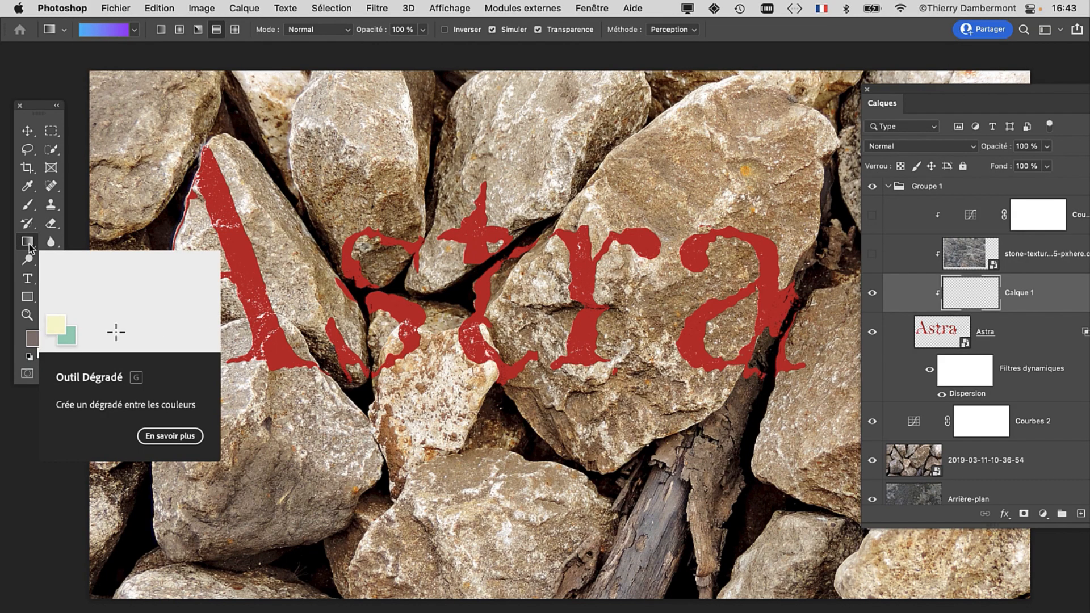
drag(272, 227, 624, 429)
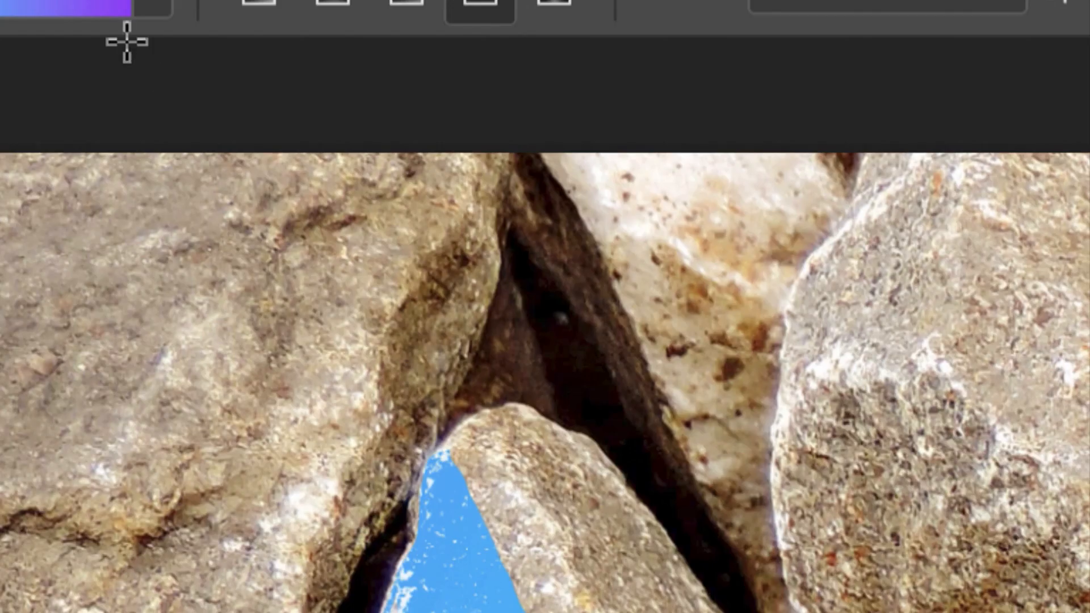
Choose the pink-to-purple Purple_01 preset from the Purples group as the active gradient
click(132, 33)
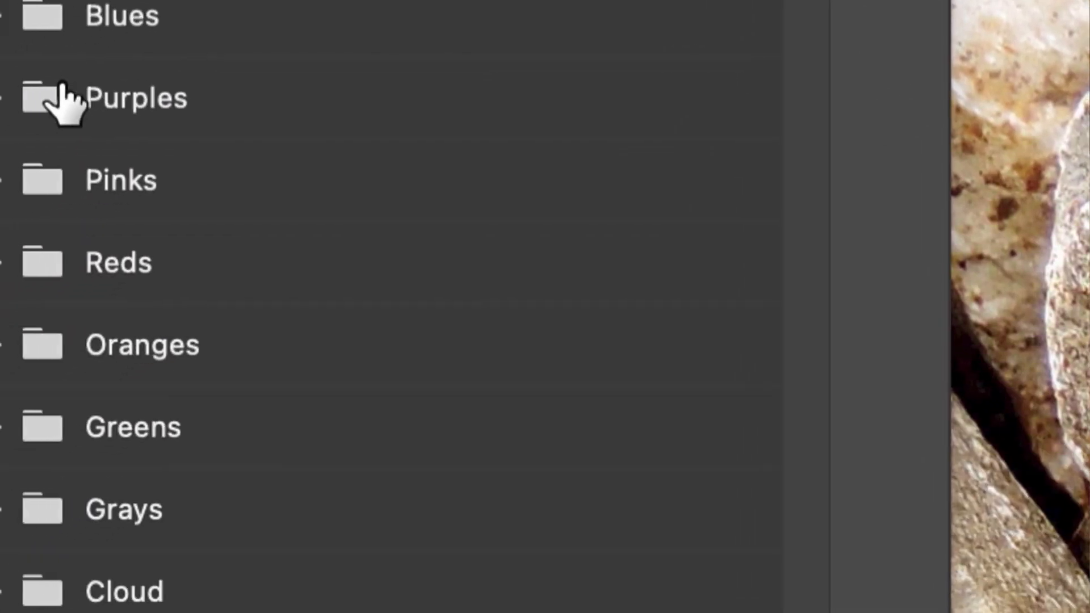
click(45, 88)
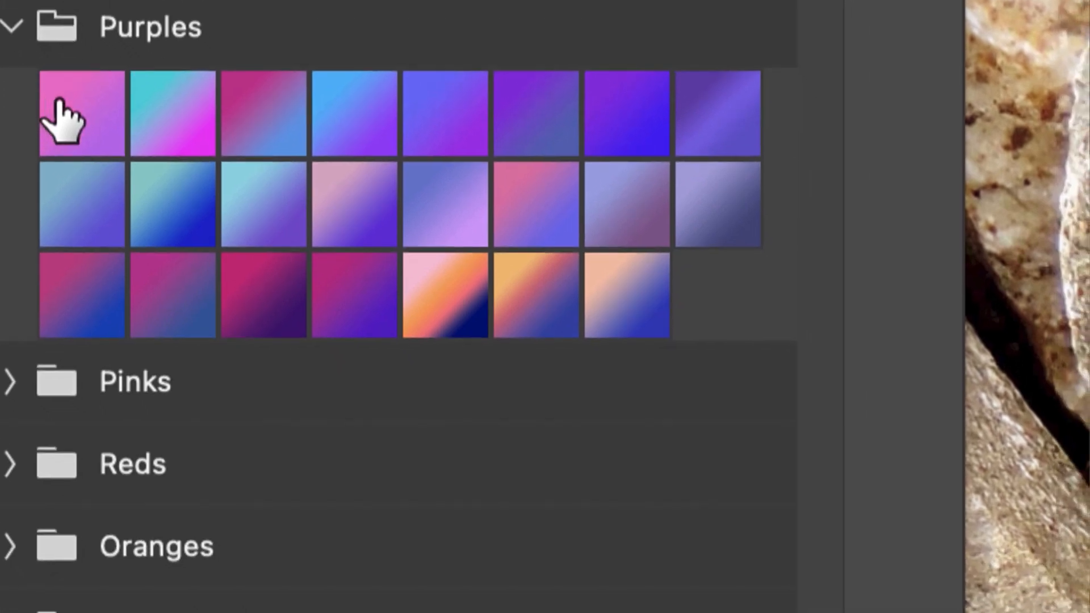
click(96, 188)
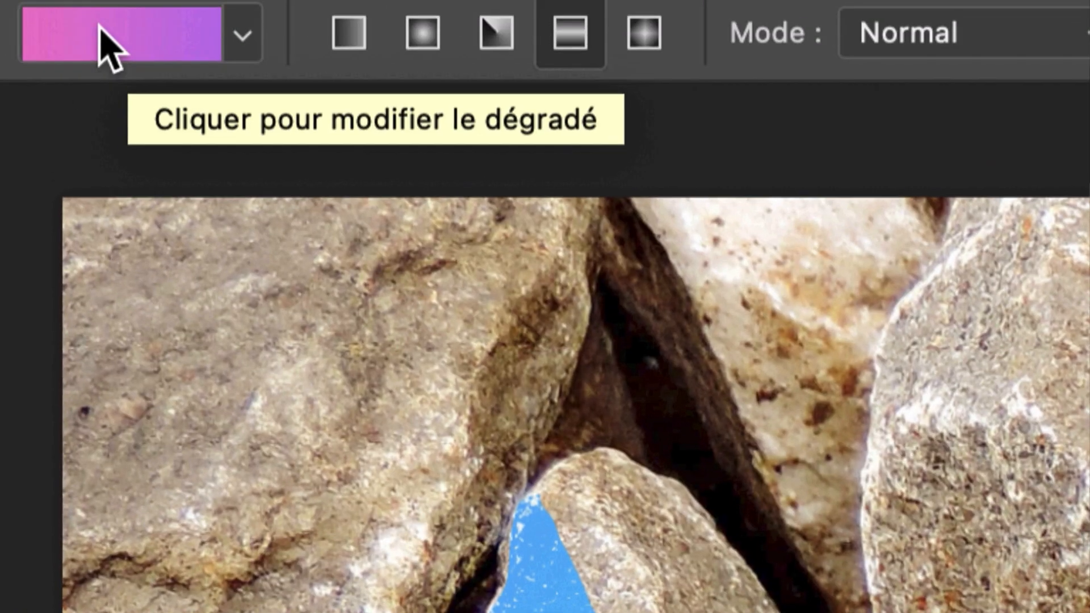
Open the active gradient for editing and change its starting colour stop from pink to red
key(i)
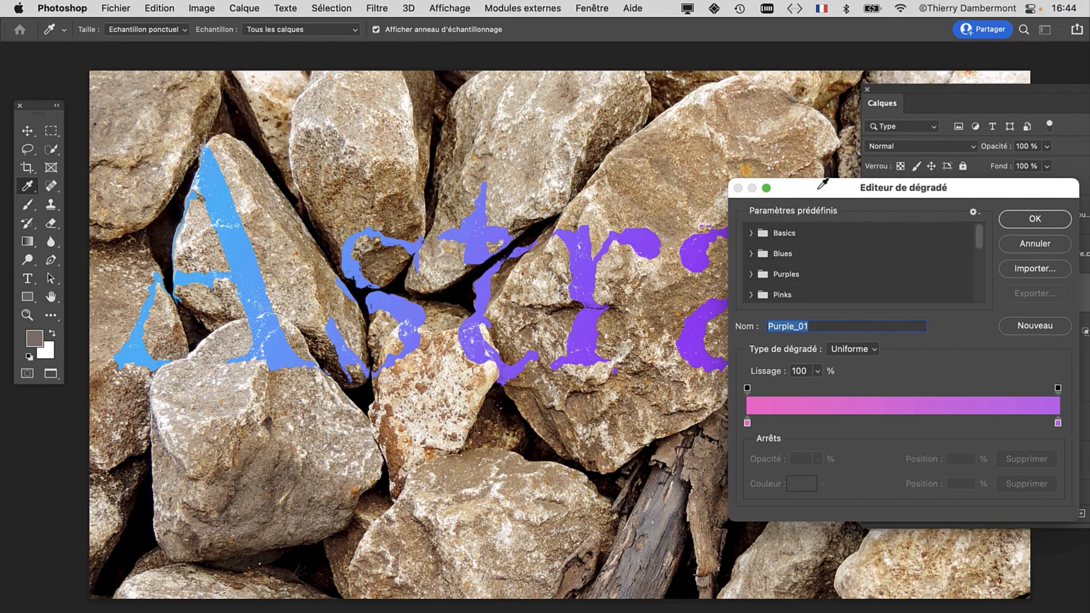
drag(808, 190, 666, 87)
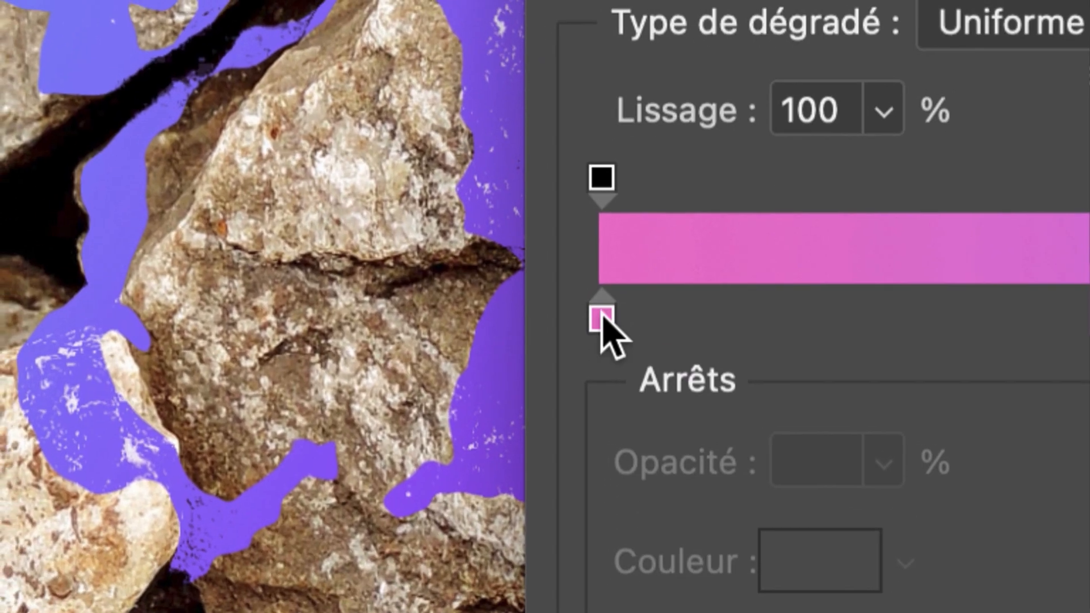
double_click(618, 368)
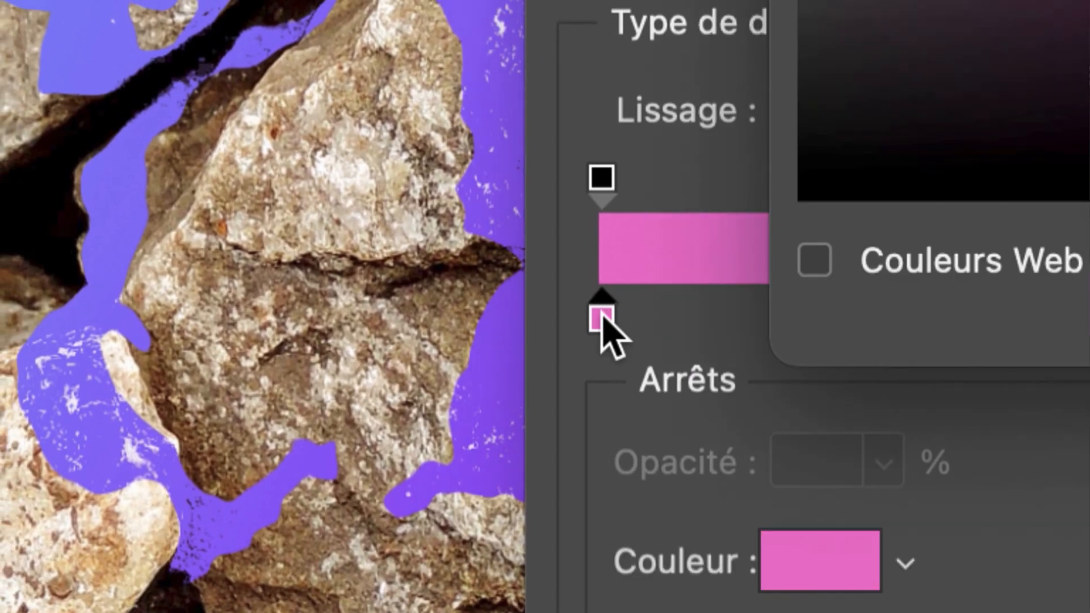
drag(778, 255, 751, 185)
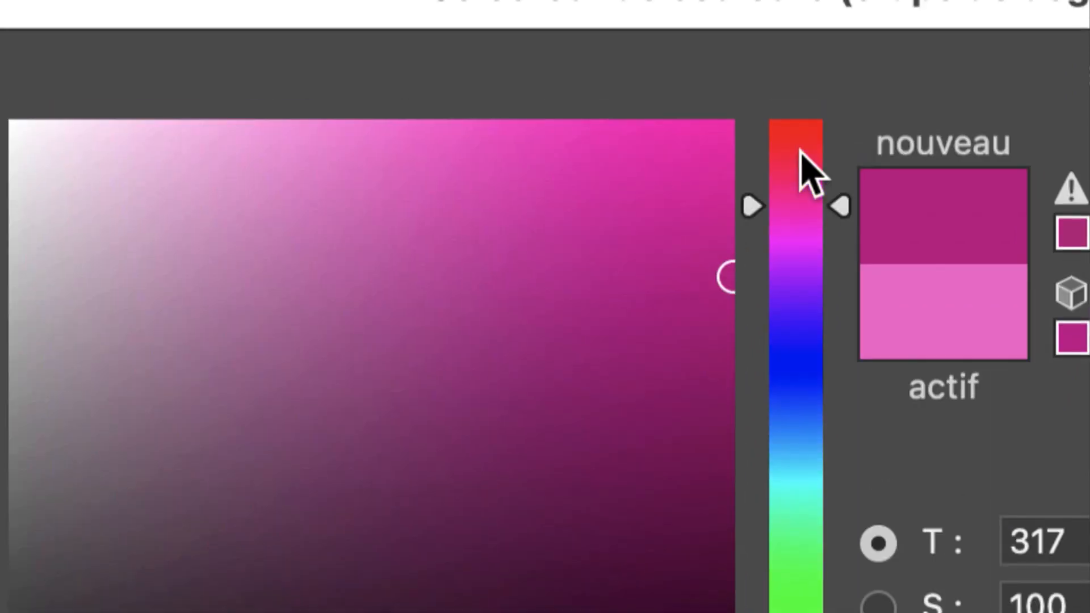
click(800, 146)
click(913, 114)
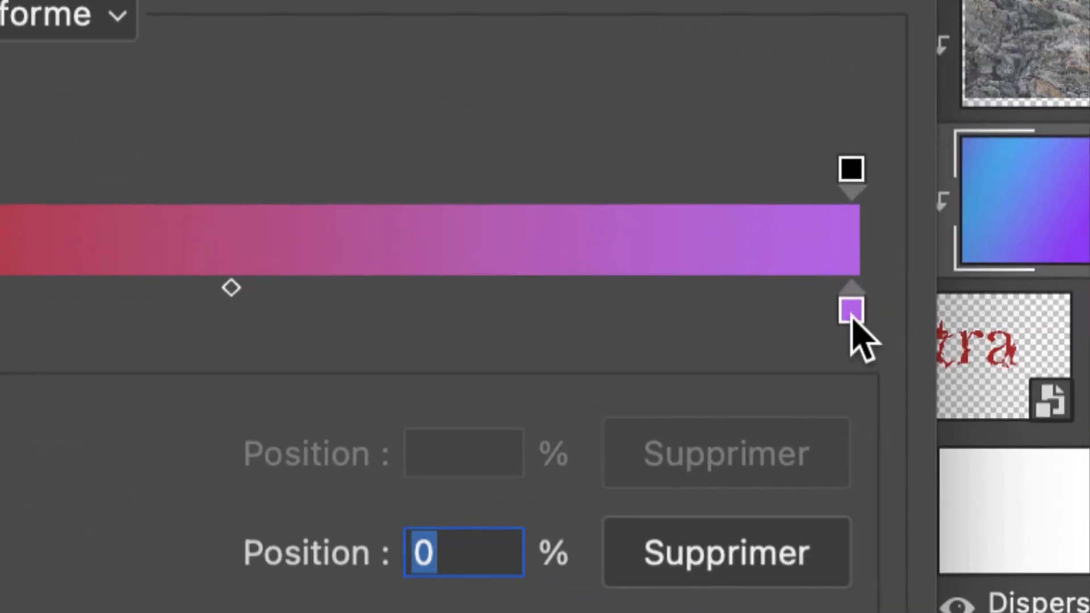
Set the gradient's end colour stop to orange, hex d46412
double_click(959, 322)
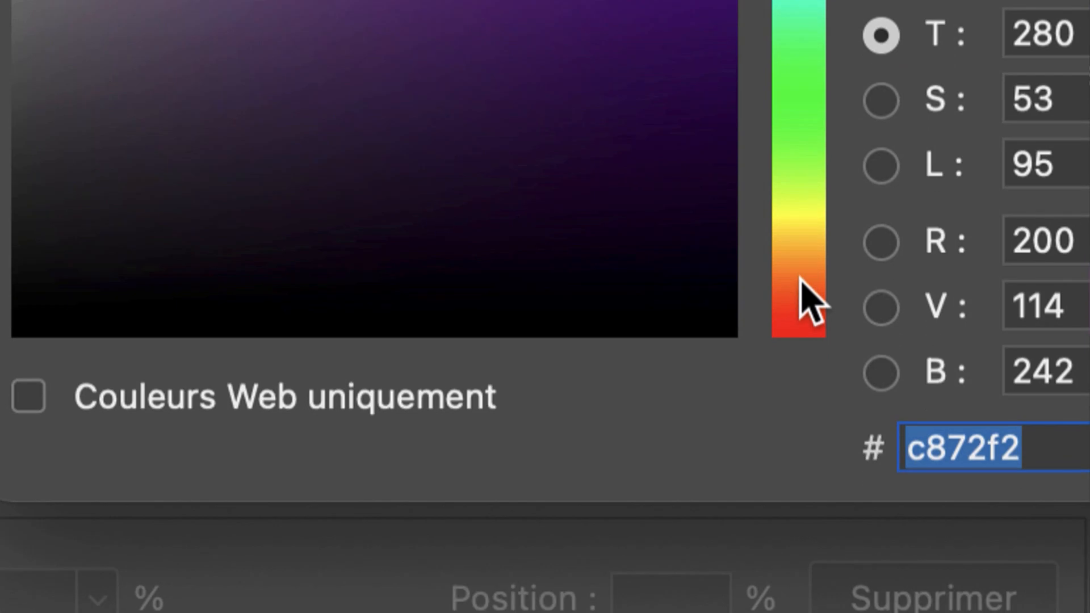
click(810, 612)
click(683, 65)
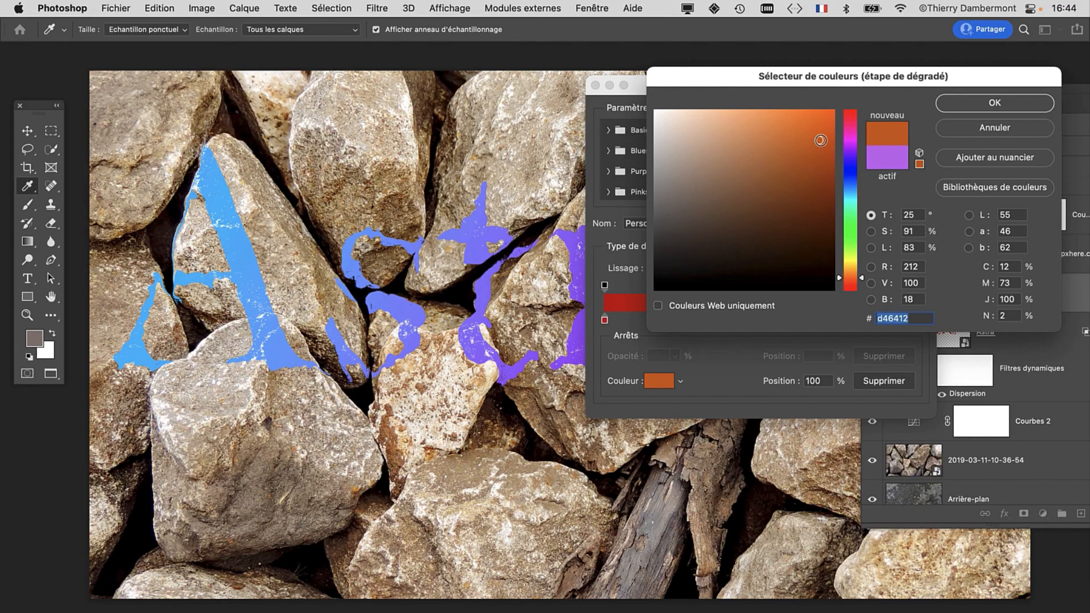
click(972, 104)
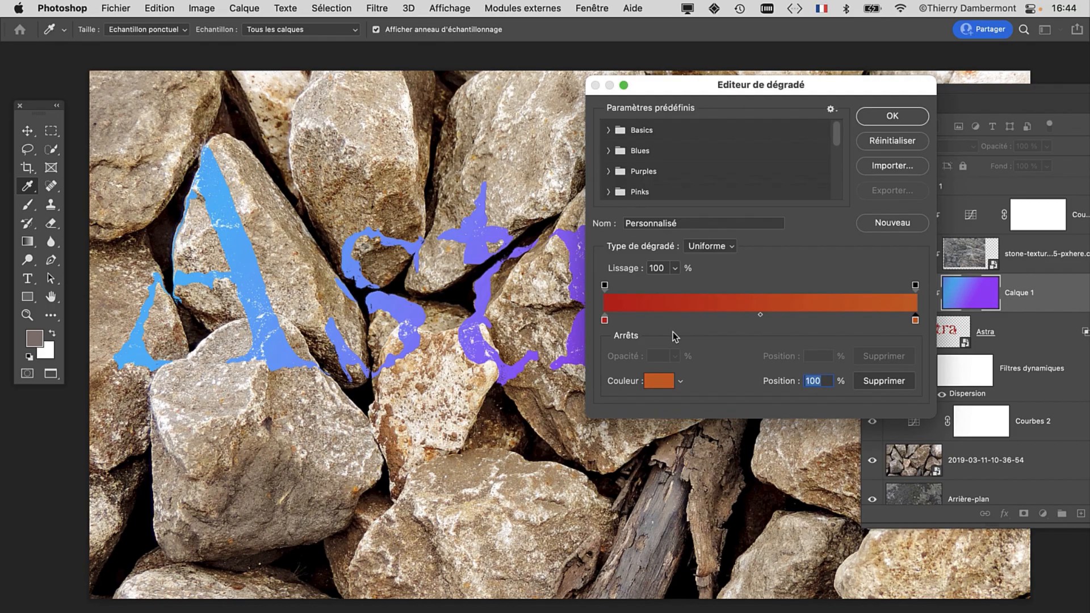
Accept the custom red-to-orange gradient and draw it diagonally across the Astra lettering on Calque 1
click(893, 116)
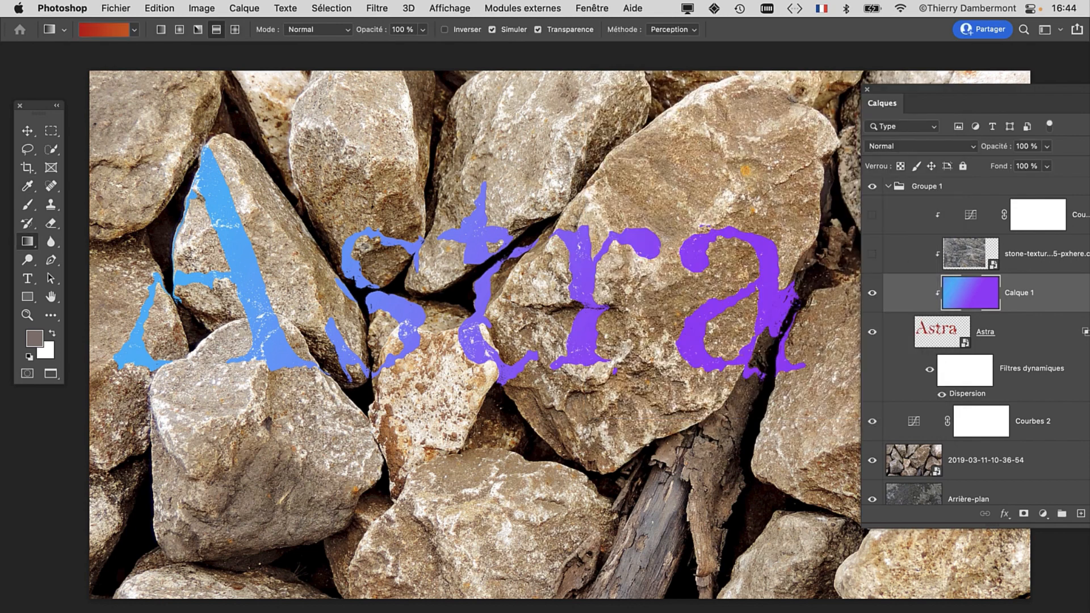
drag(387, 238, 510, 391)
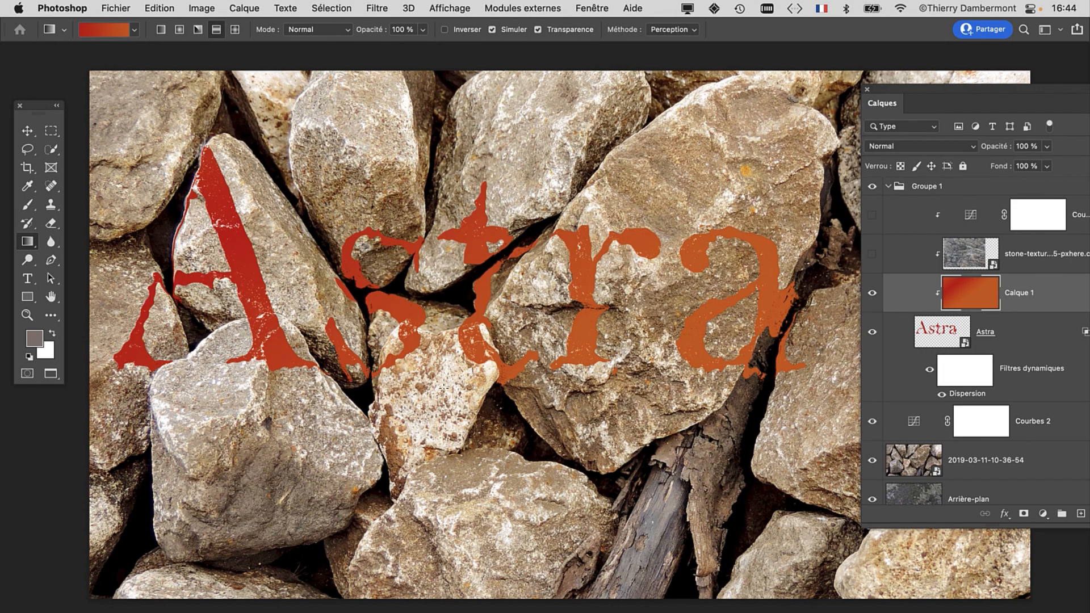
Redraw the red-to-orange gradient on Calque 1 in several directions, ending with red along the tops of the letters and orange below
drag(624, 255, 392, 343)
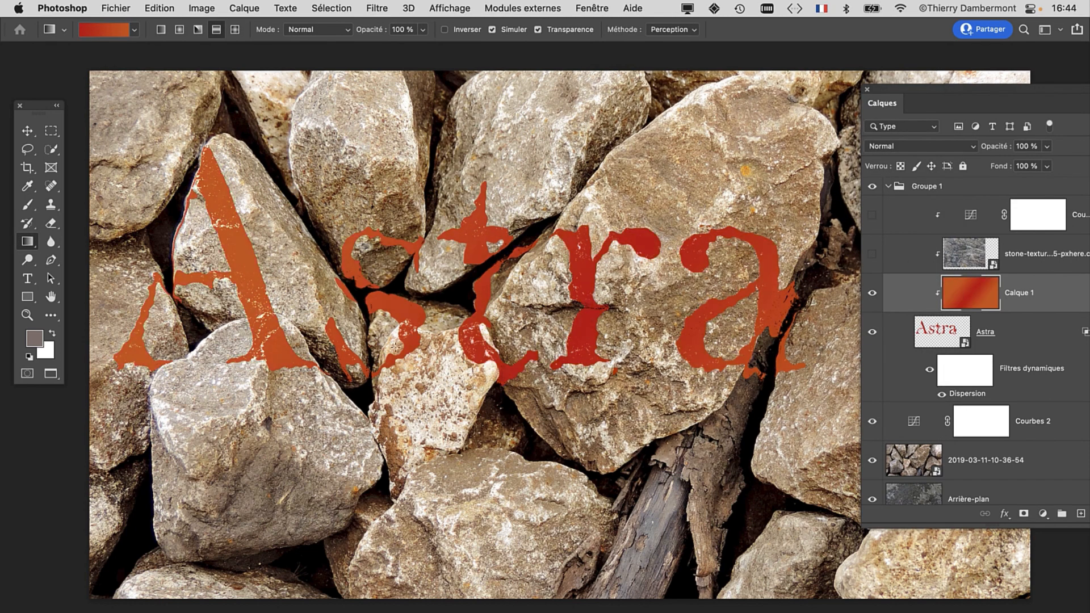
drag(230, 236, 601, 311)
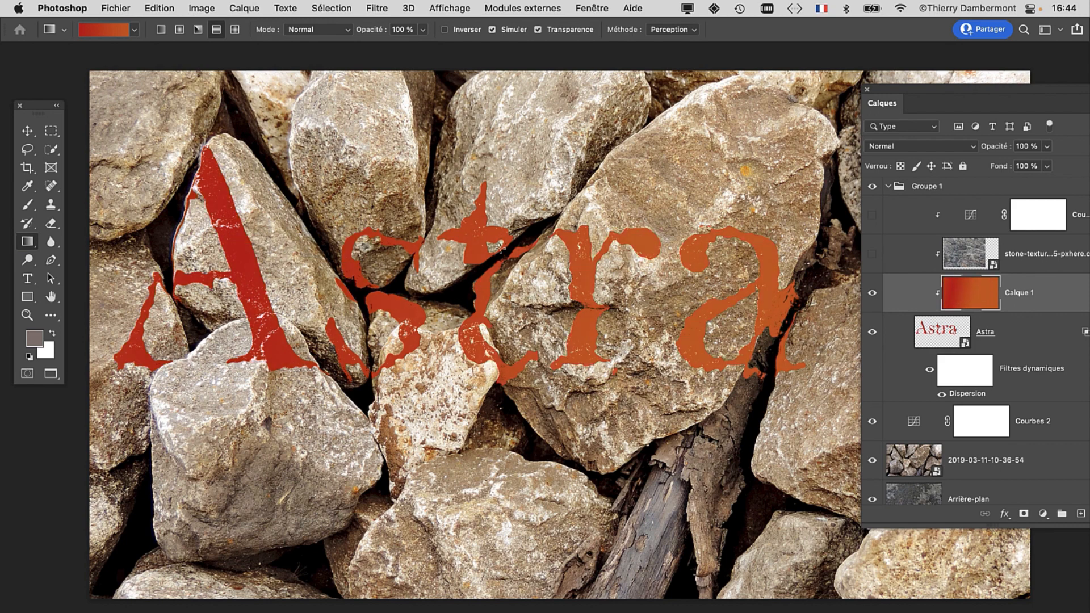
drag(515, 143, 488, 218)
key(super+z)
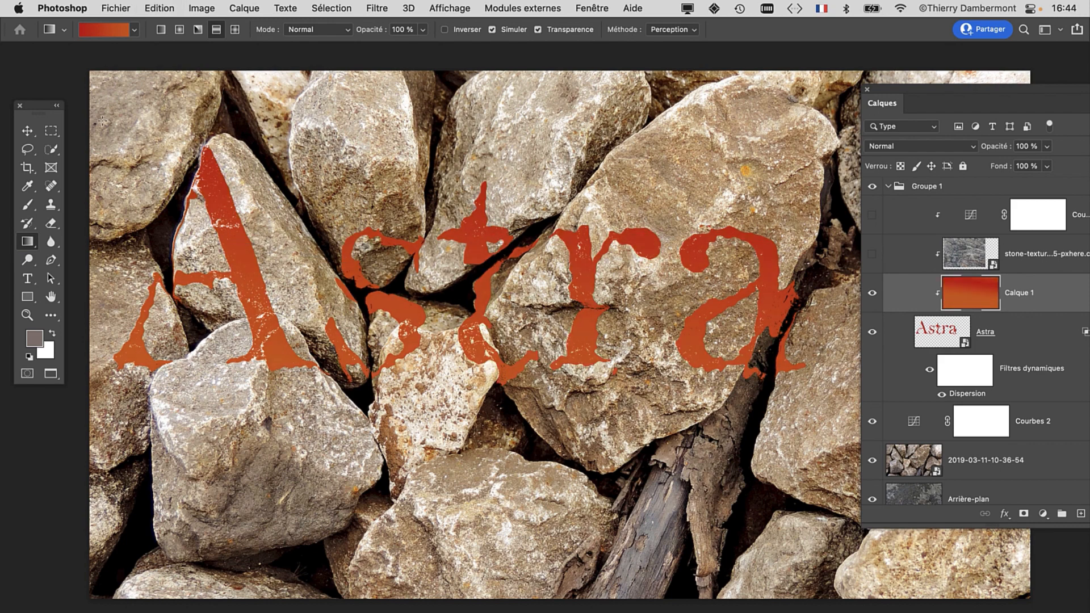
Save the document as a new Photoshop version with the file name ending in "SANS MAP - 04.psd"
click(114, 9)
click(171, 163)
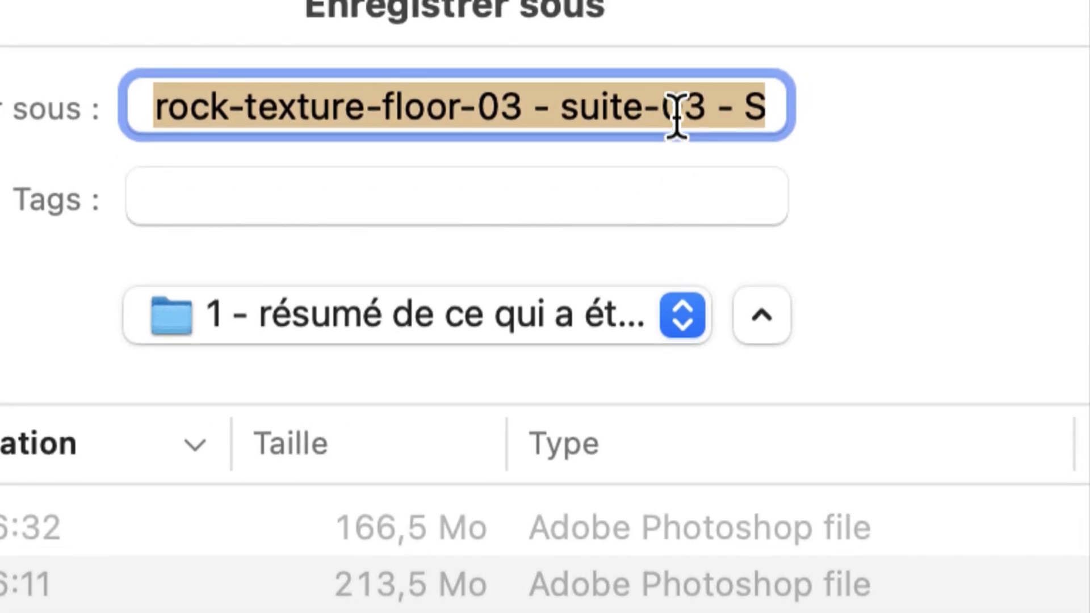
click(678, 111)
key(Down)
drag(680, 109, 666, 108)
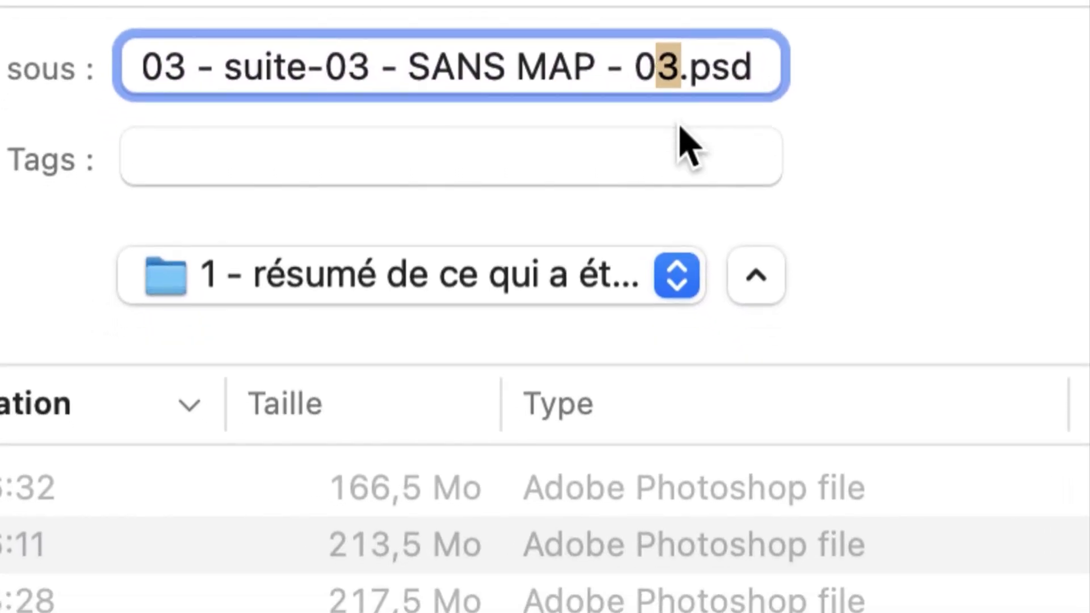
text(4)
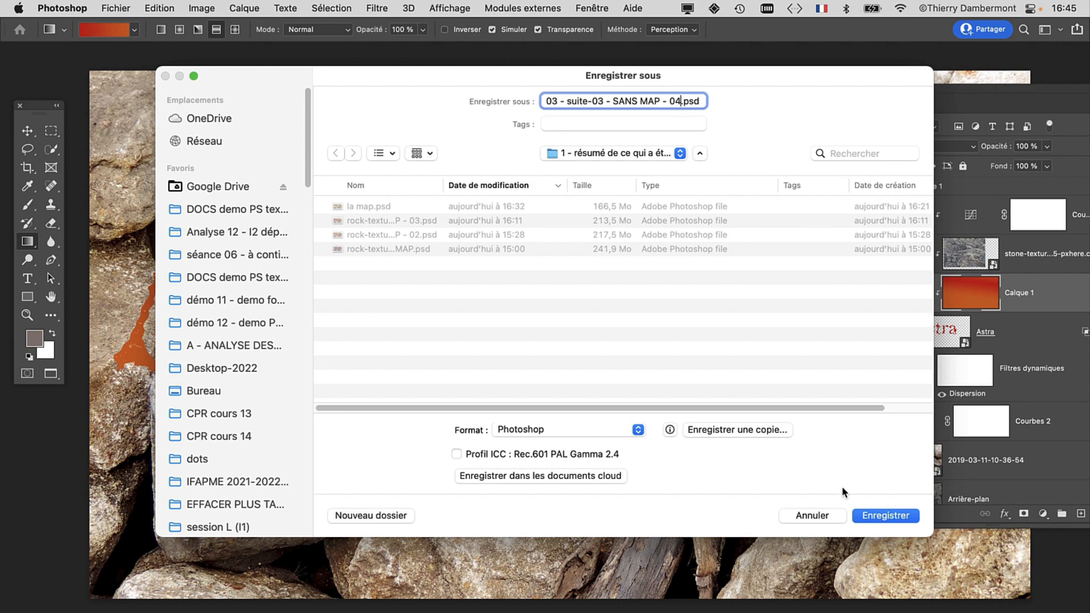
click(879, 515)
click(744, 310)
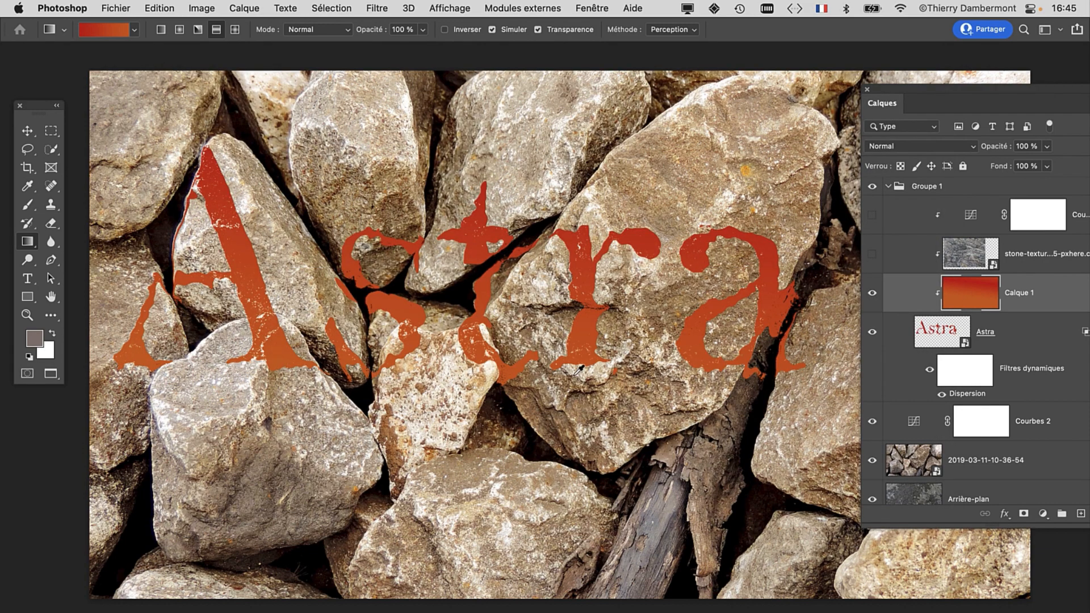
Recolour the gradient on Calque 1 with Hue/Saturation, using hue +116 and saturation -78
scroll(579, 369, down, 3)
scroll(505, 341, up, 1)
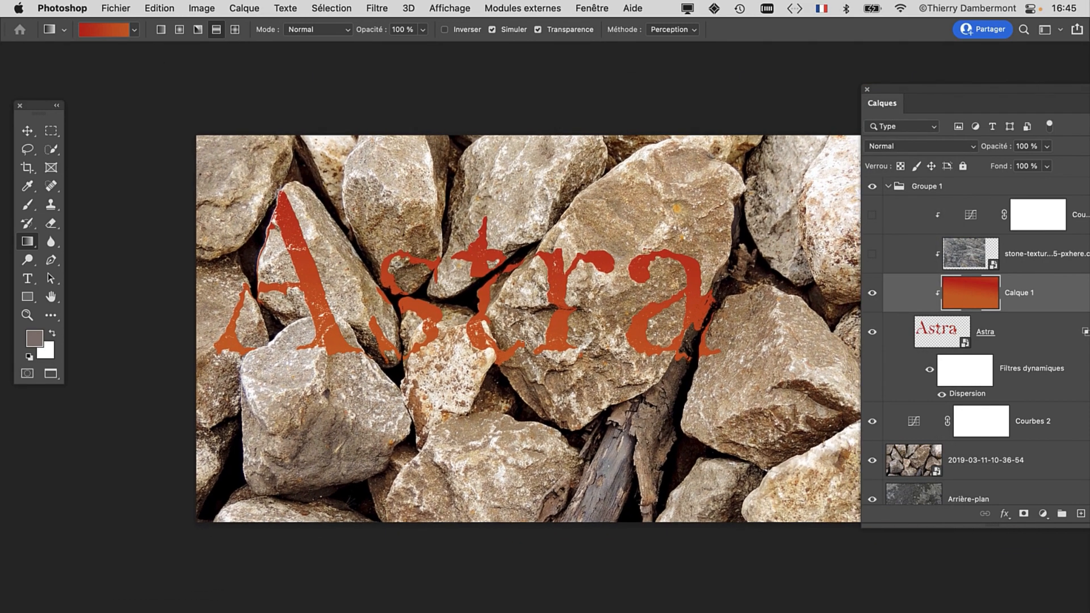
scroll(592, 336, up, 3)
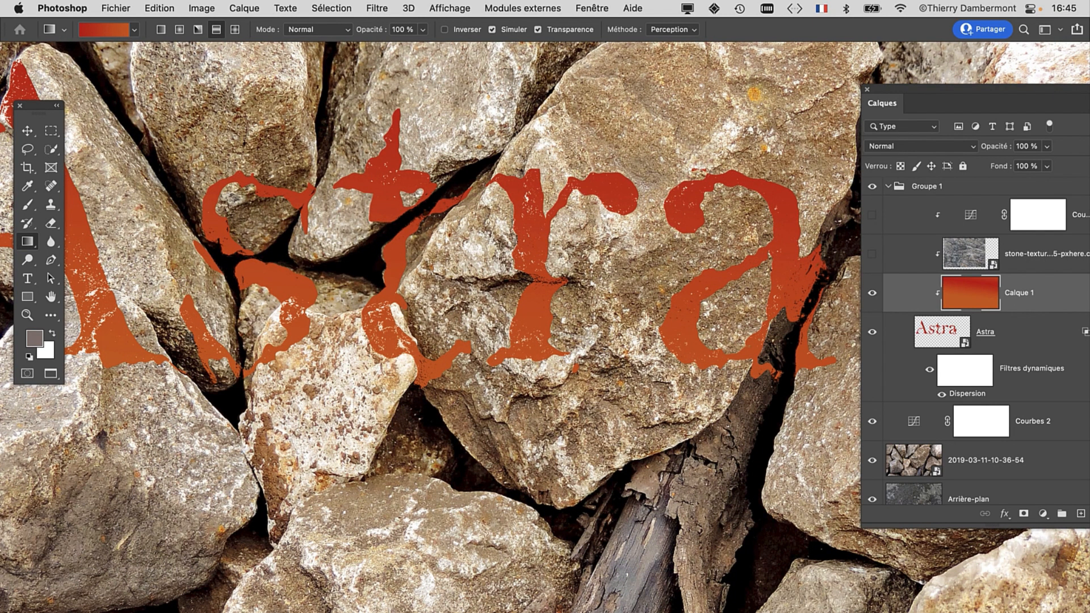
scroll(605, 364, down, 3)
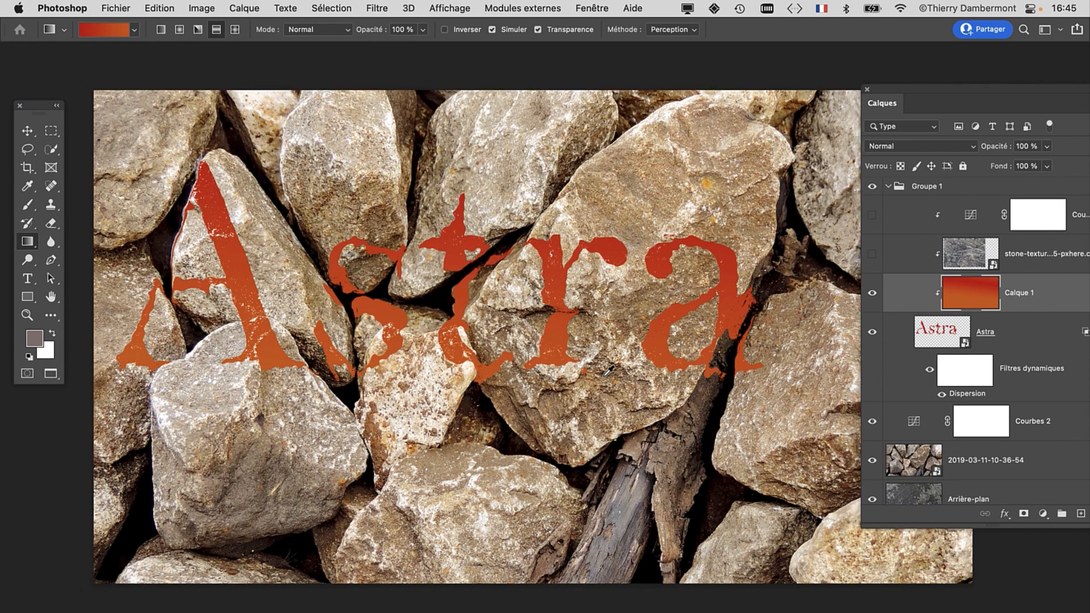
drag(591, 391, 495, 359)
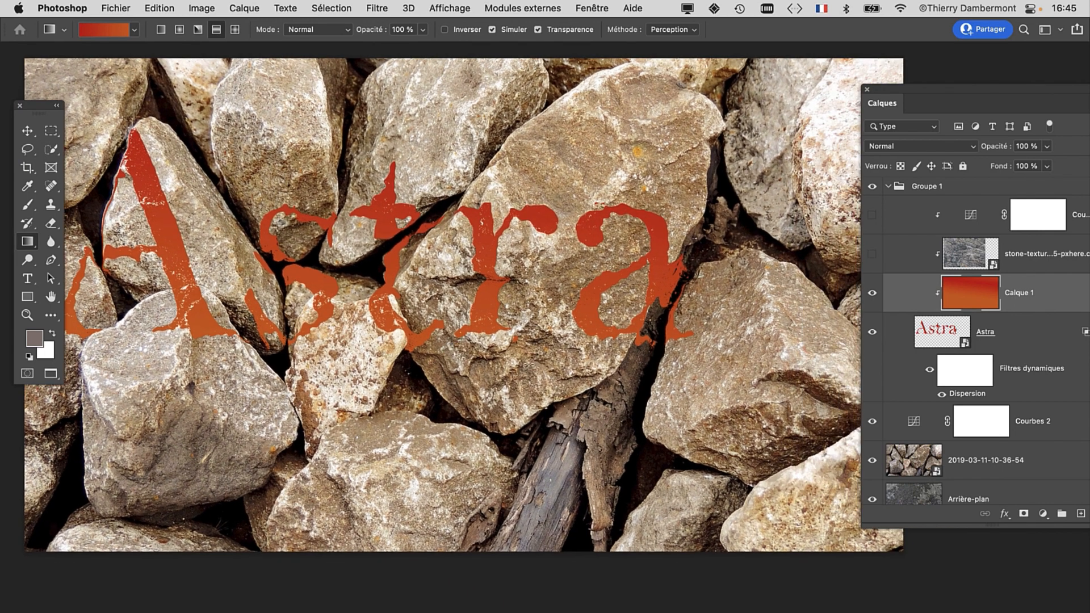
key(super+u)
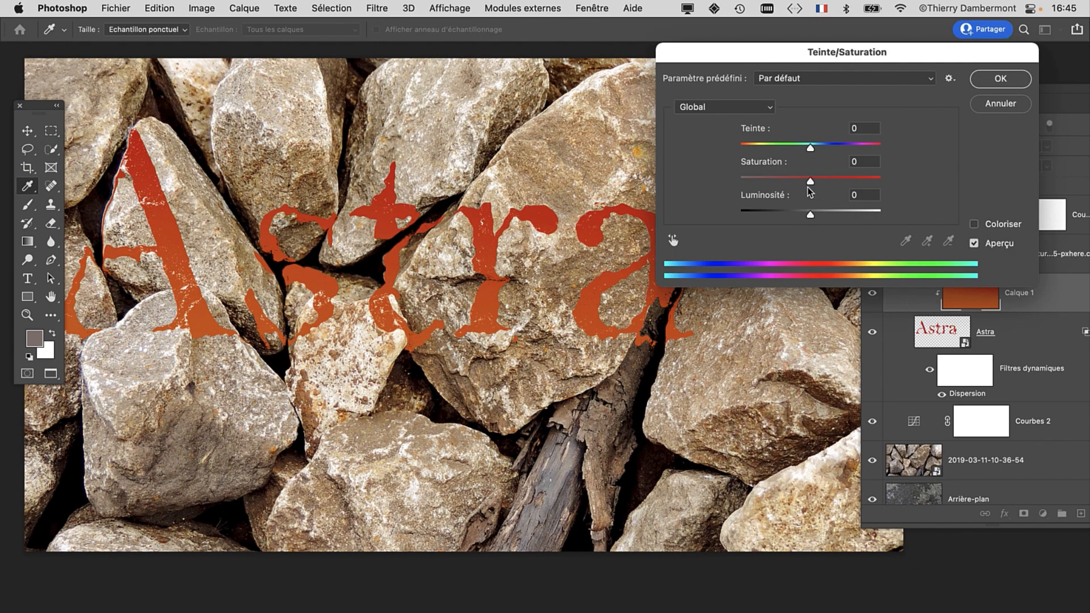
drag(810, 148, 757, 147)
drag(810, 181, 755, 181)
click(845, 147)
drag(846, 146, 862, 146)
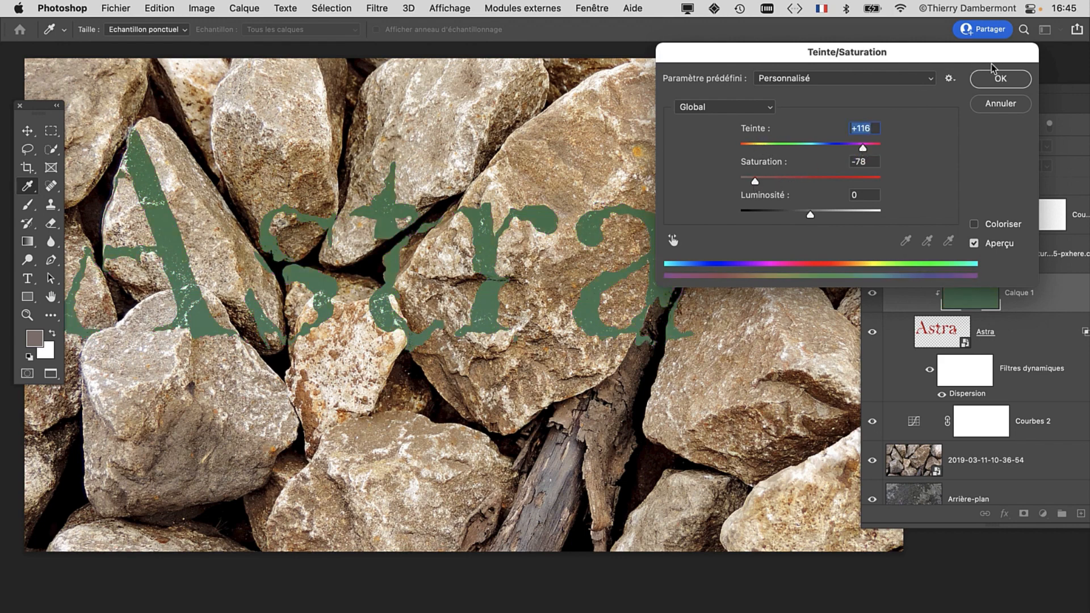
click(1000, 79)
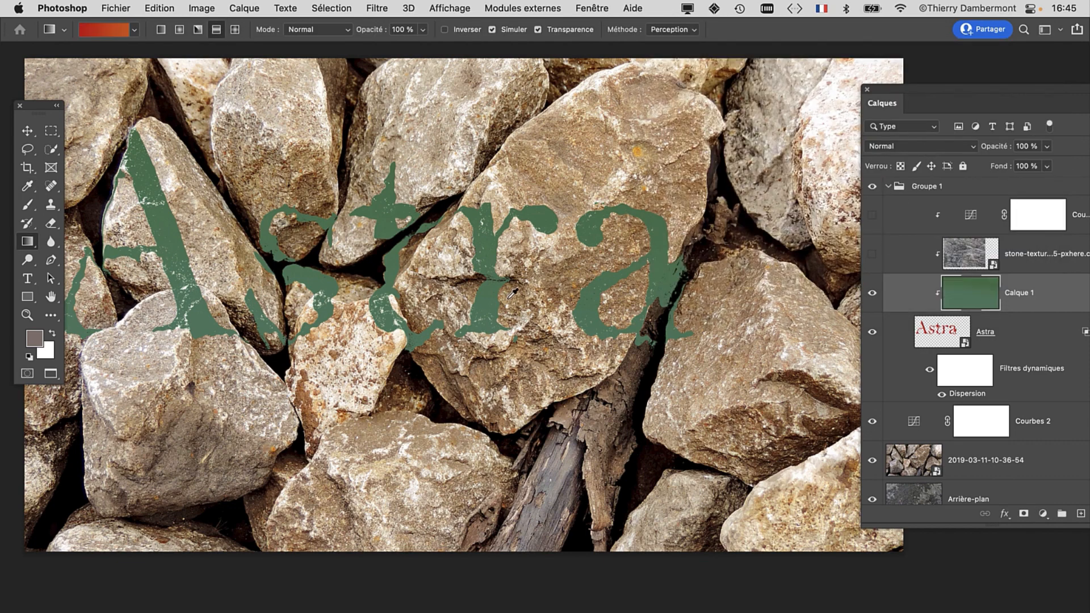
Add a Biseautage & estampage effect to the Astra layer: smooth inner bevel, direction Haut, depth 115 %, size 8 px, softness 0 px
scroll(795, 341, up, 5)
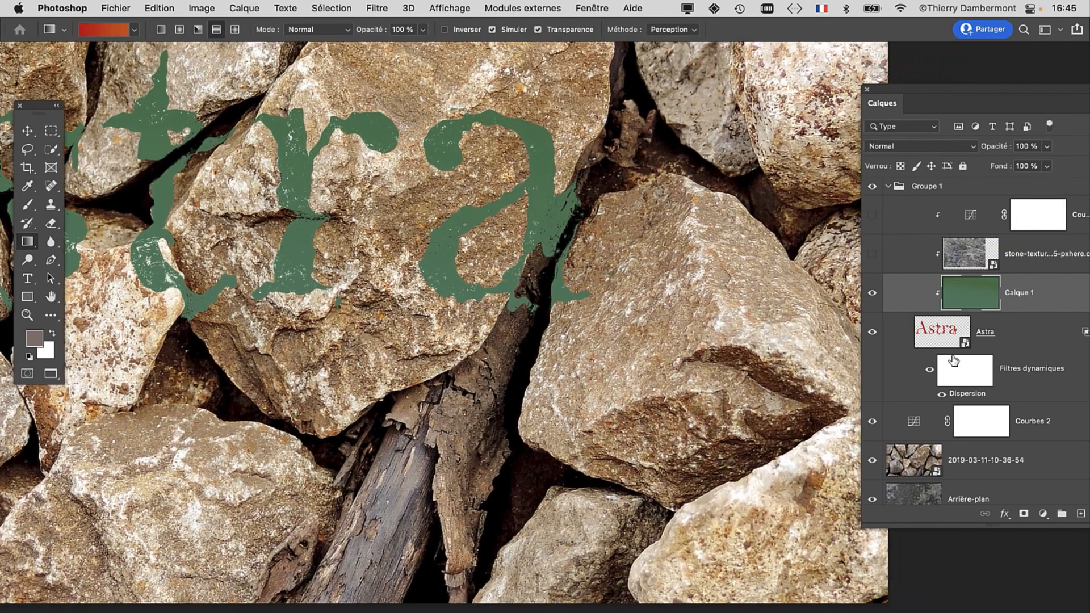
click(941, 339)
drag(905, 98, 809, 55)
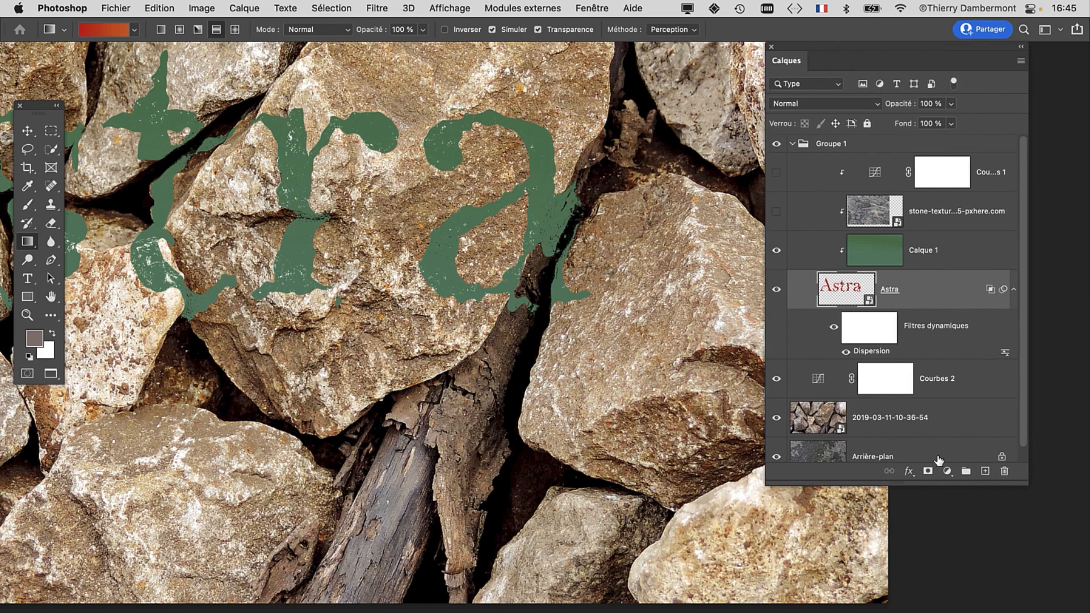
click(909, 472)
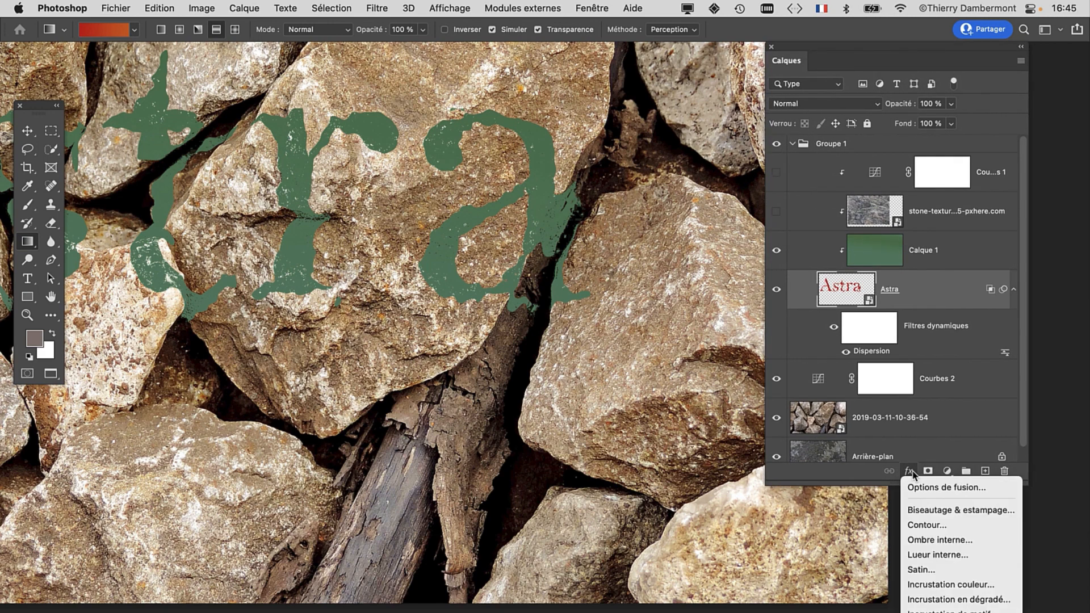
click(927, 510)
drag(611, 35, 390, 453)
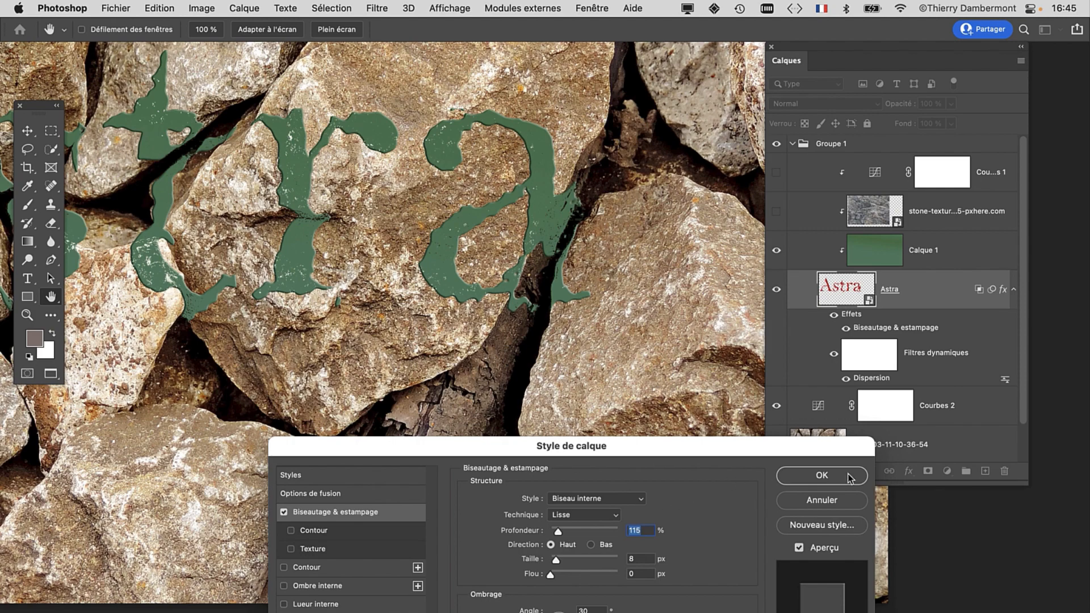
click(850, 477)
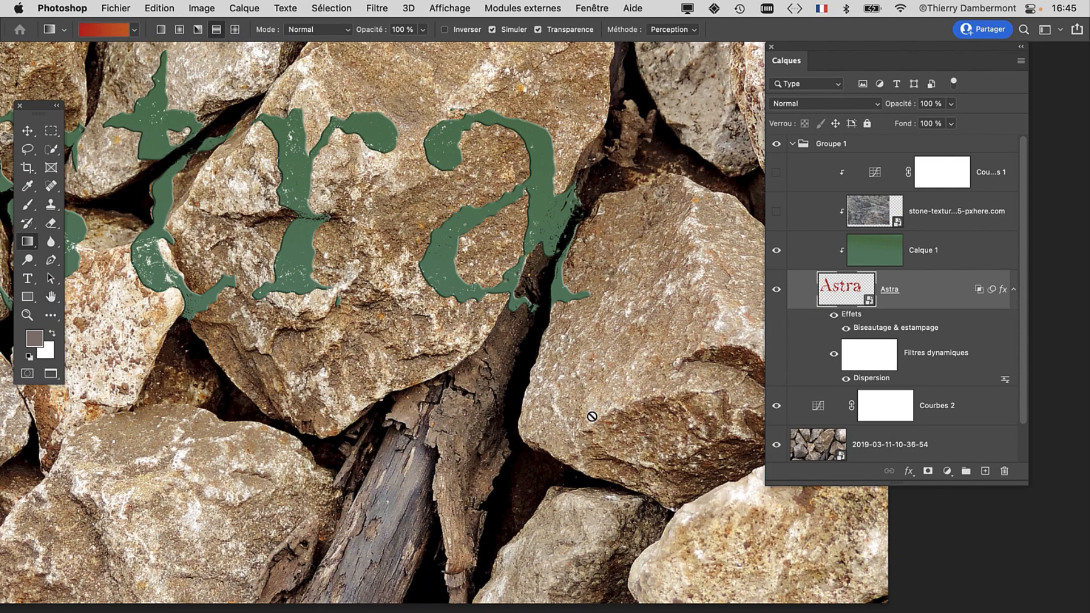
Examine the bevelled edges of the green Astra lettering up close and across the stones
scroll(381, 354, down, 3)
drag(76, 227, 336, 214)
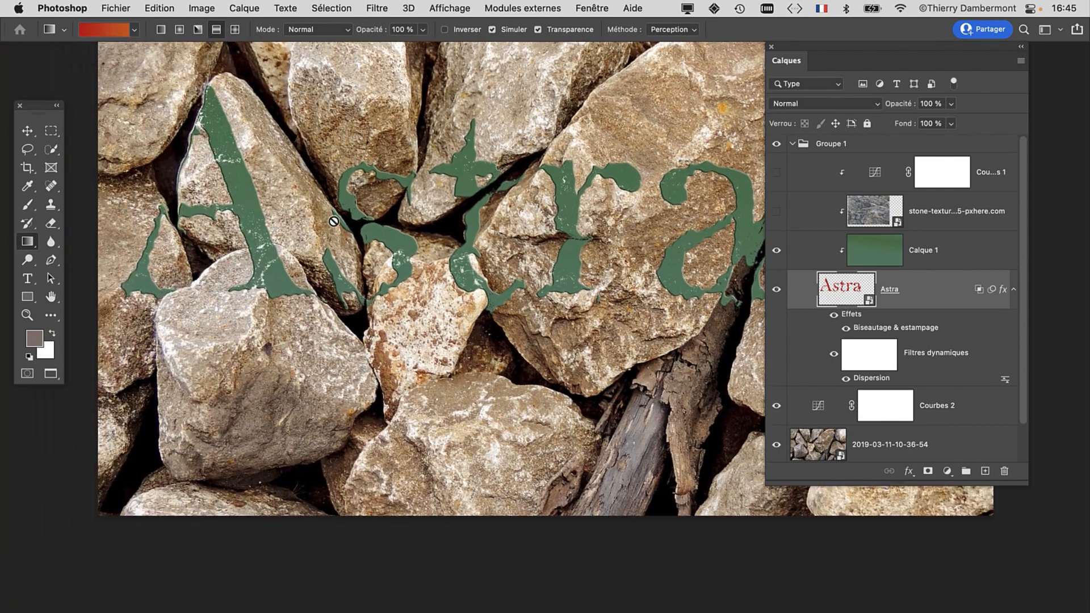
scroll(335, 214, up, 6)
drag(362, 284, 658, 423)
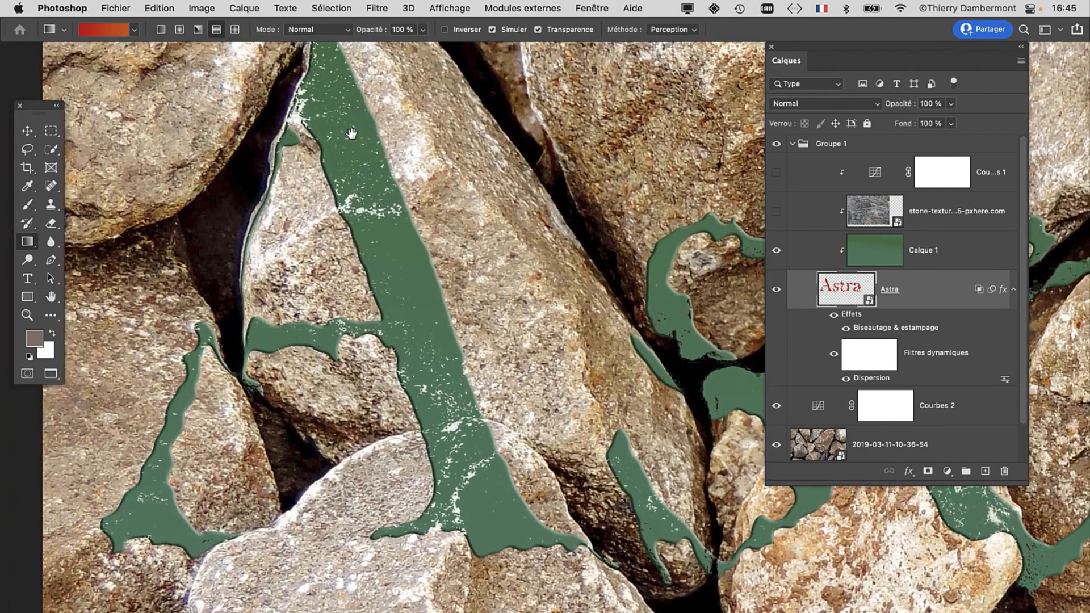
scroll(460, 335, down, 2)
scroll(645, 400, down, 2)
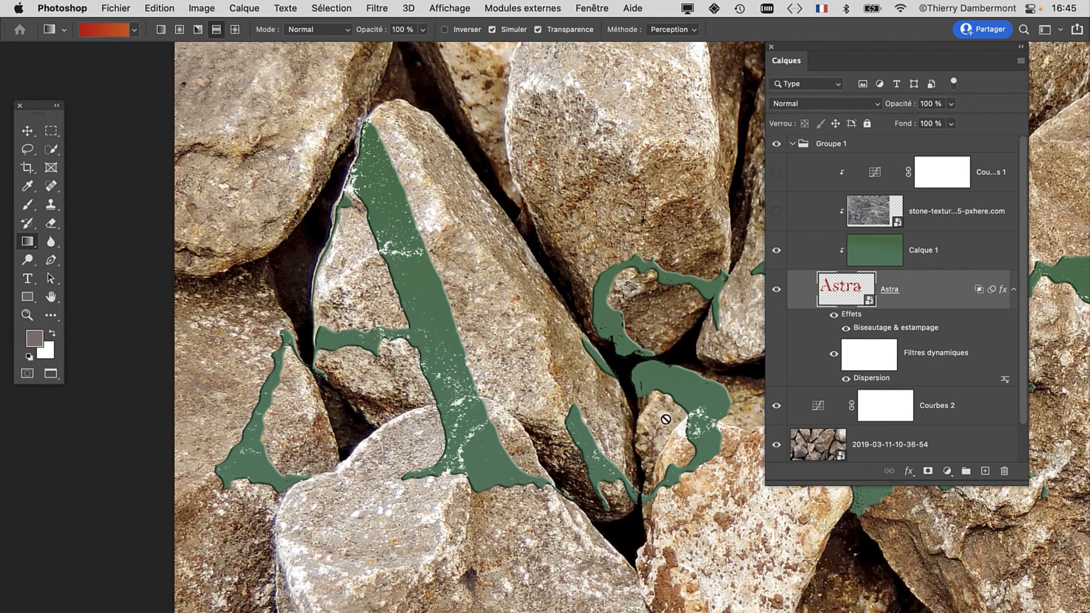
scroll(675, 424, down, 2)
scroll(677, 425, down, 2)
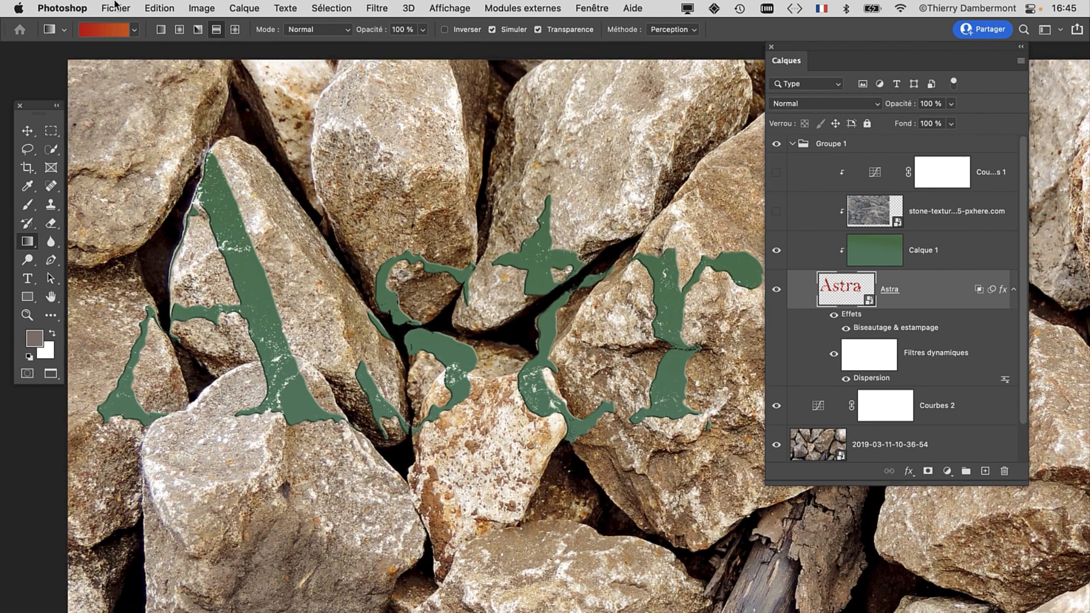
Save the bevelled version under a file name ending in "SANS MAP - 05.psd", with maximised compatibility
click(116, 8)
click(172, 163)
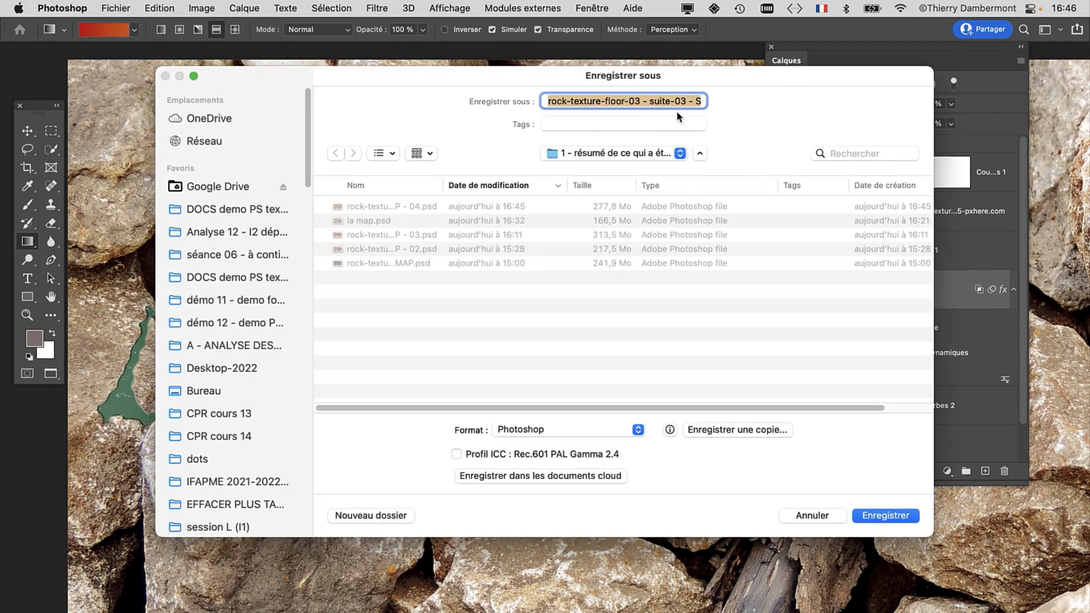
click(690, 101)
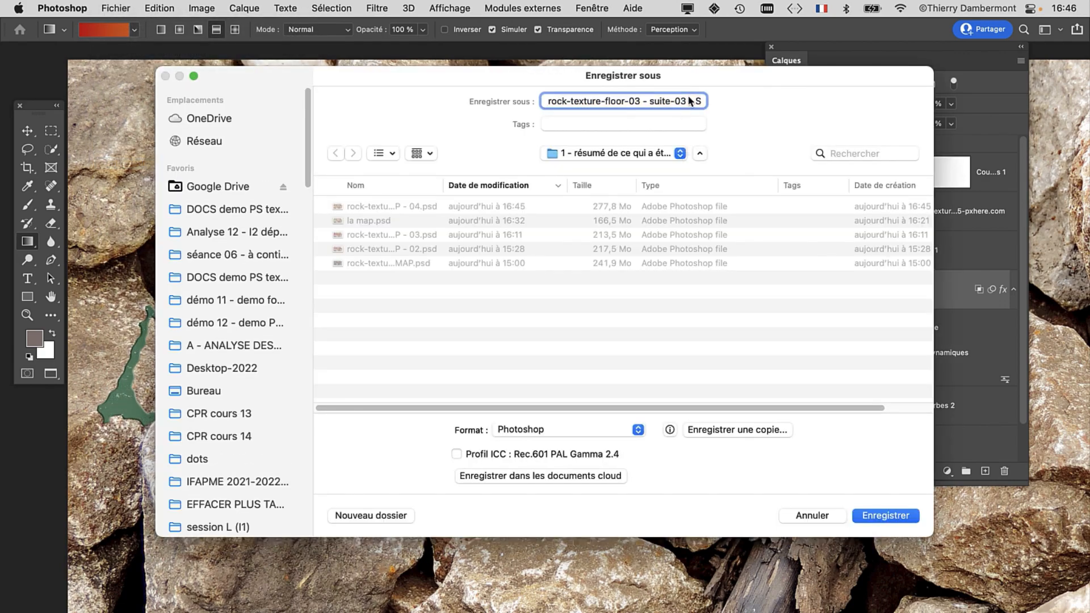
key(Down)
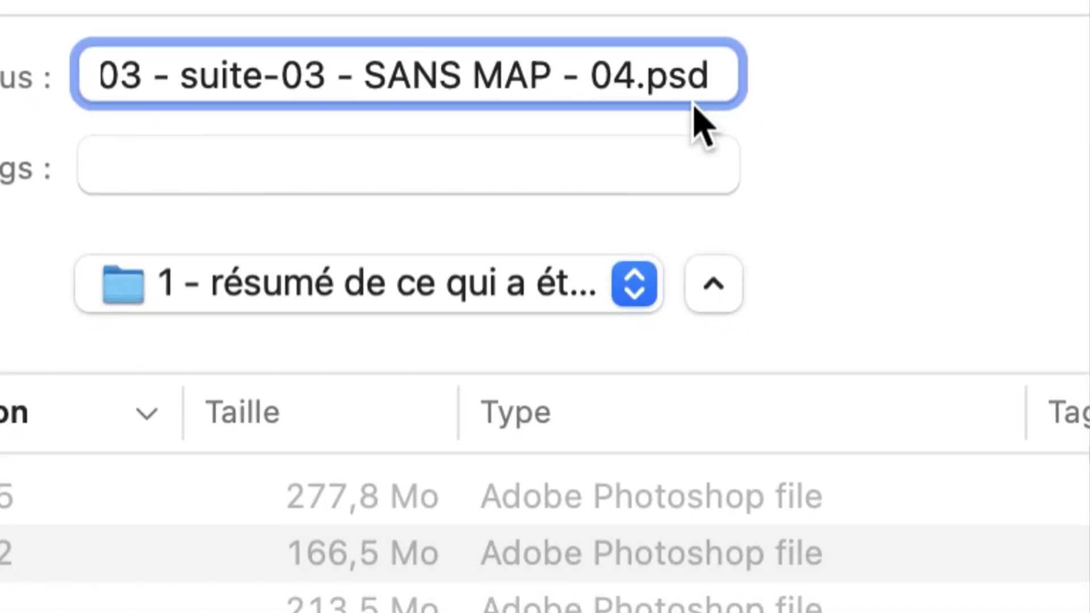
drag(636, 77, 615, 77)
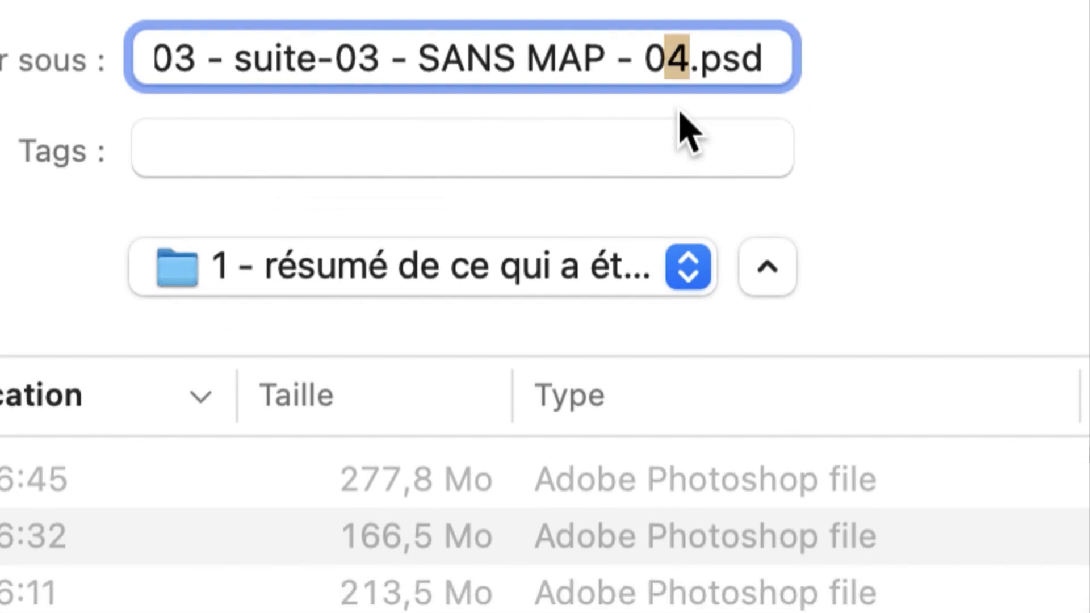
text(5)
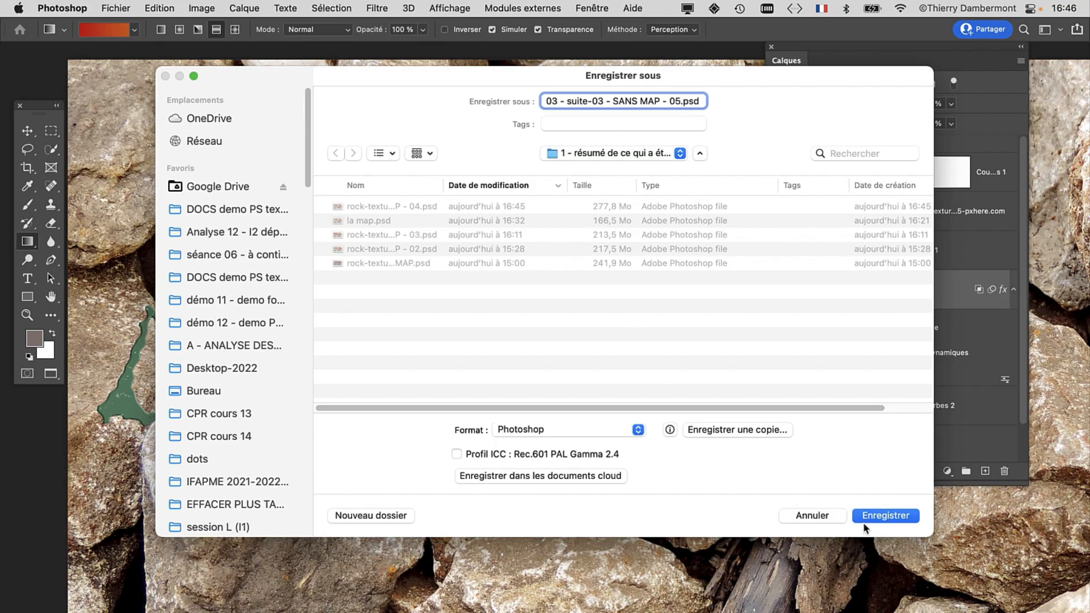
click(884, 521)
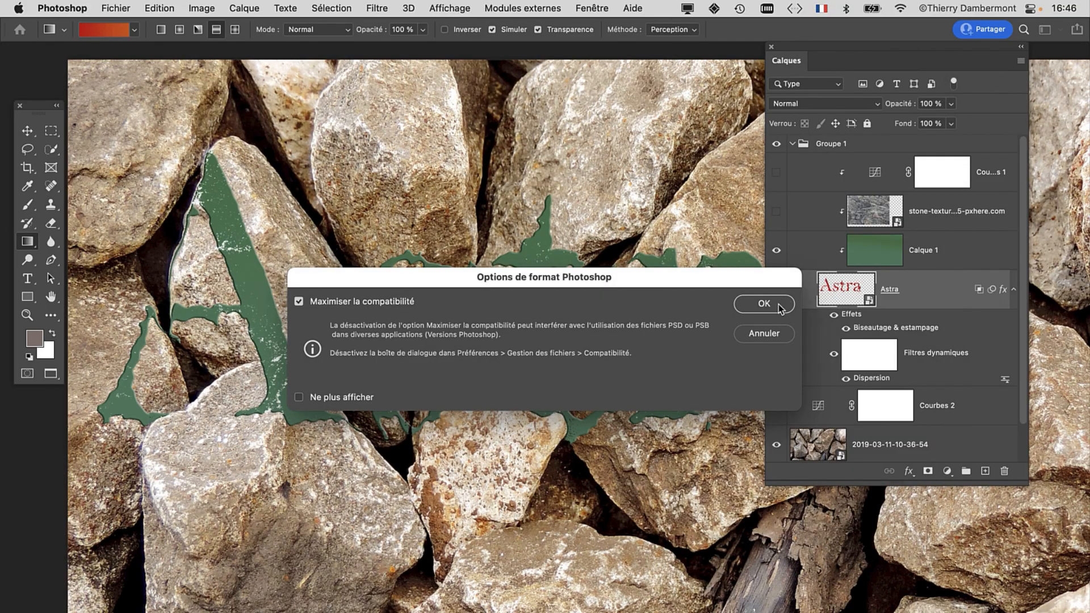
click(782, 304)
Clear the layer list away from the lettering and make the green Calque 1 layer active
drag(796, 47, 894, 63)
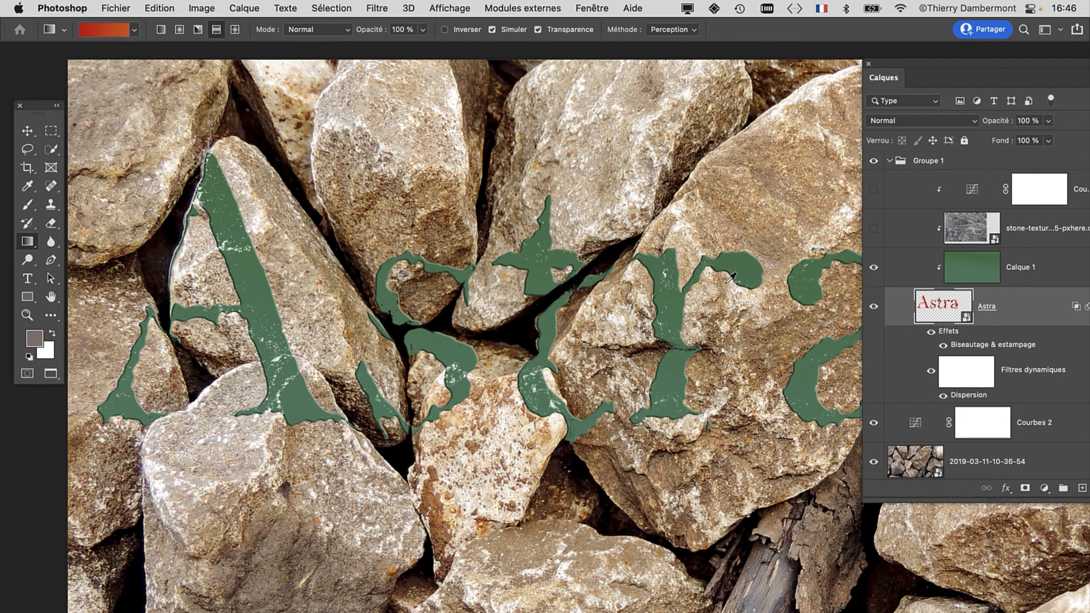
scroll(712, 280, down, 1)
drag(596, 301, 403, 253)
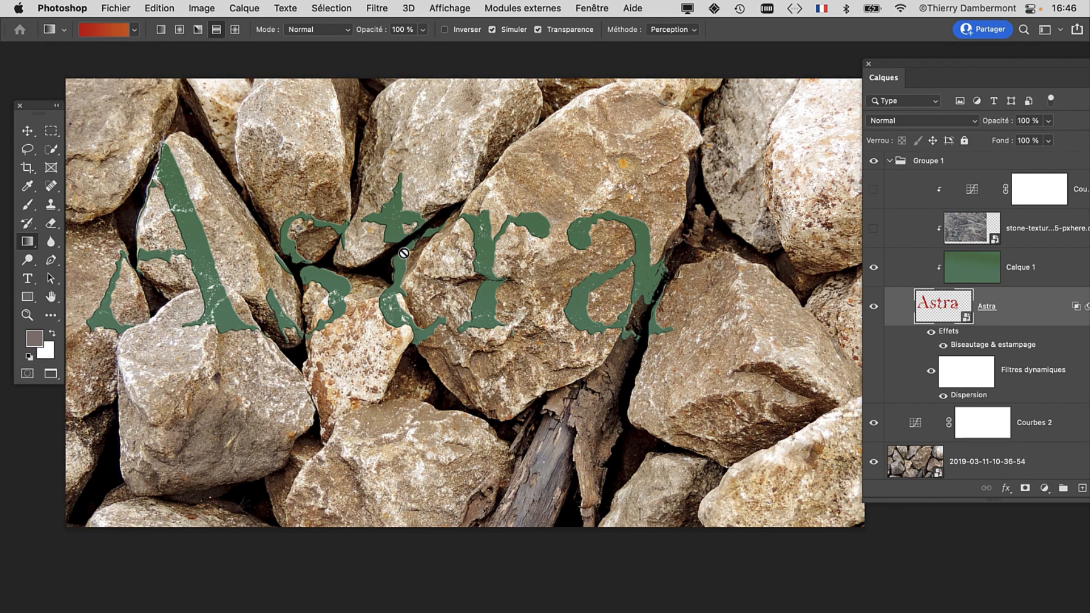
key(alt+bracketright)
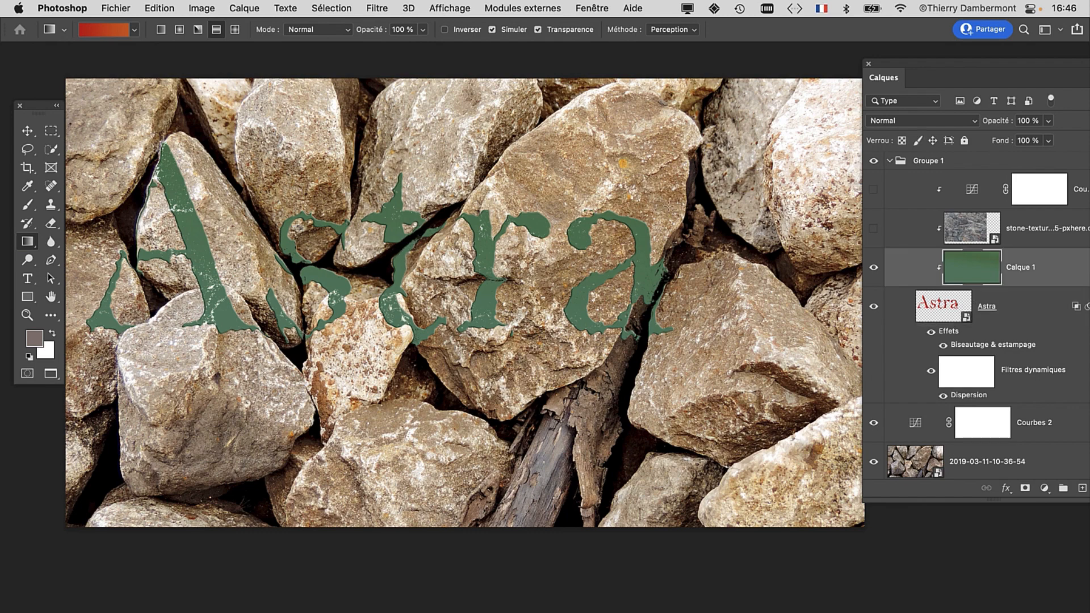